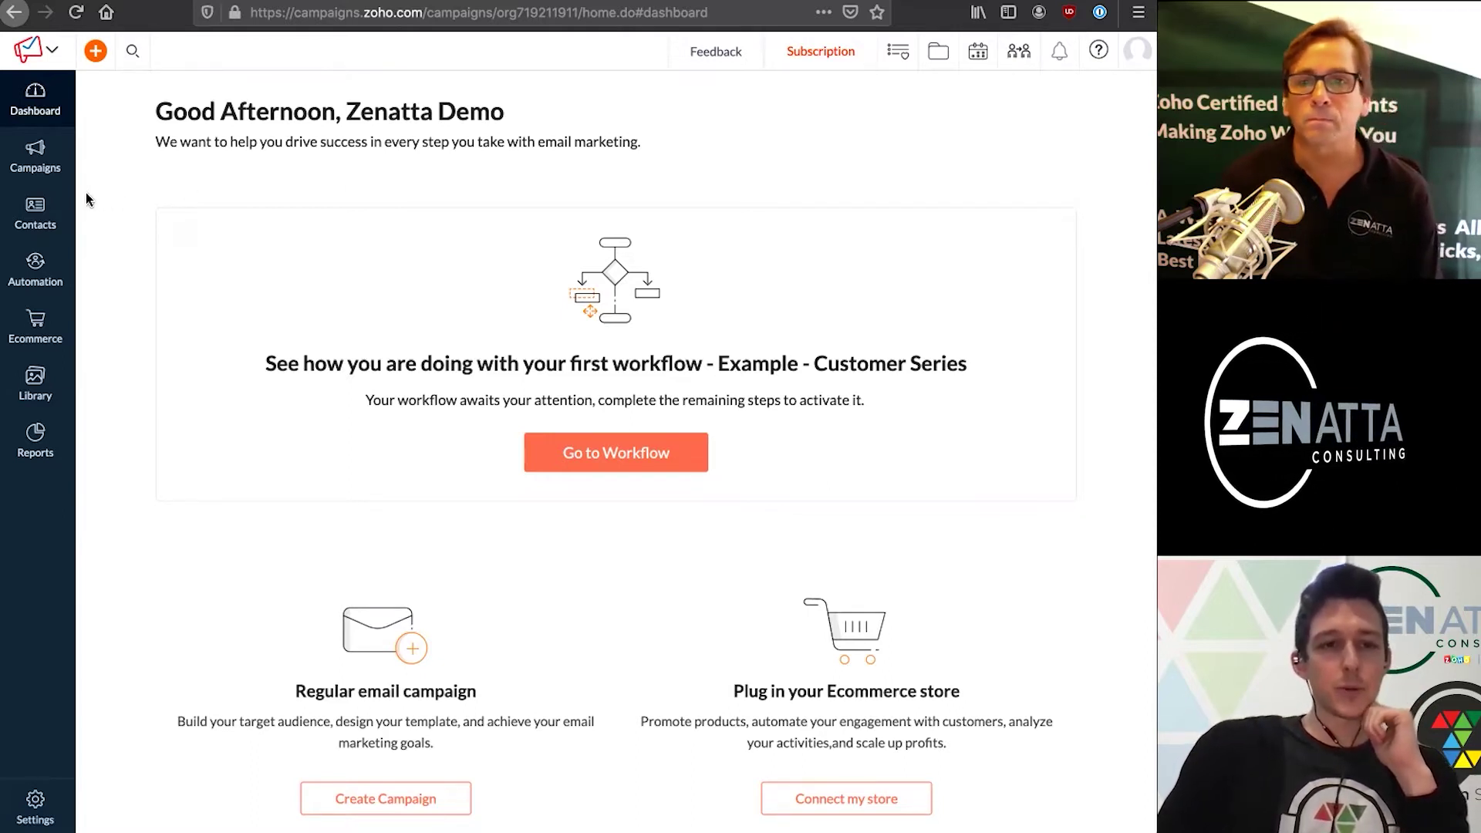
# - Go to Contacts > Manage Lists to view the Customers and GDPR Mailing List lists
pyautogui.click(44, 213)
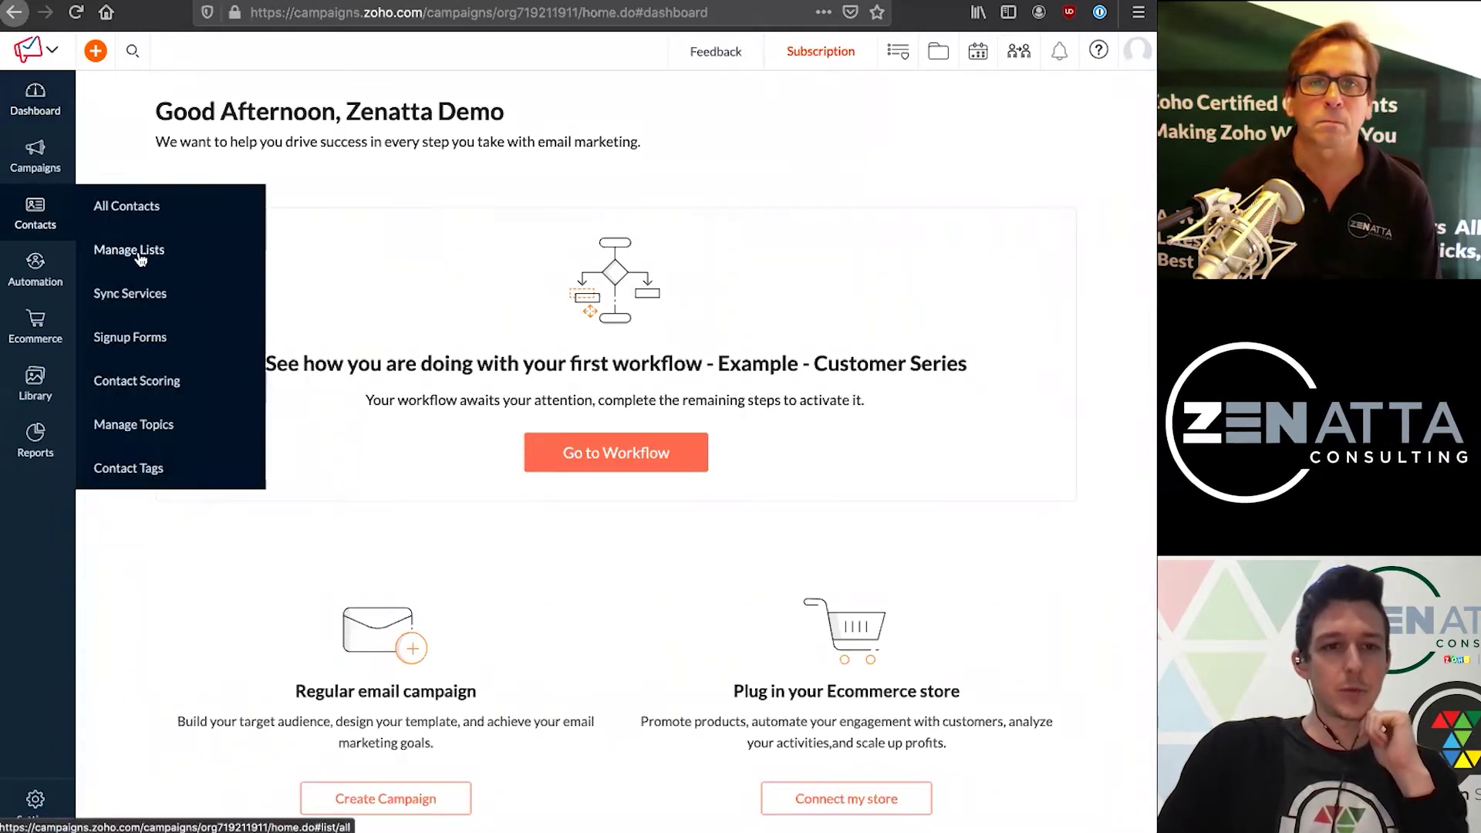
pyautogui.click(137, 253)
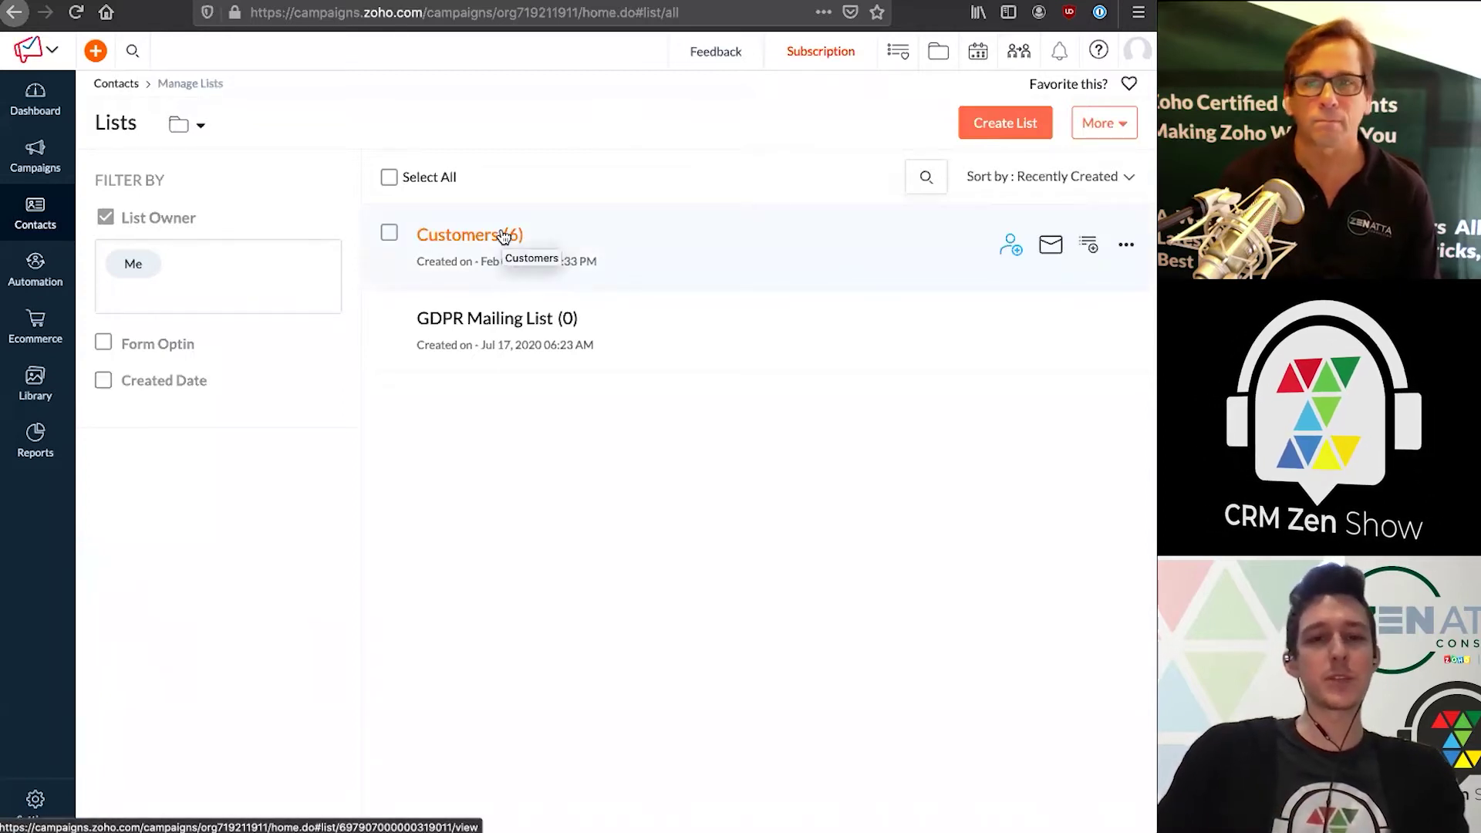
# - Create a 'Newsletter' list whose message reads 'You're receiving this email because you signed up for the newsletter'
pyautogui.click(963, 136)
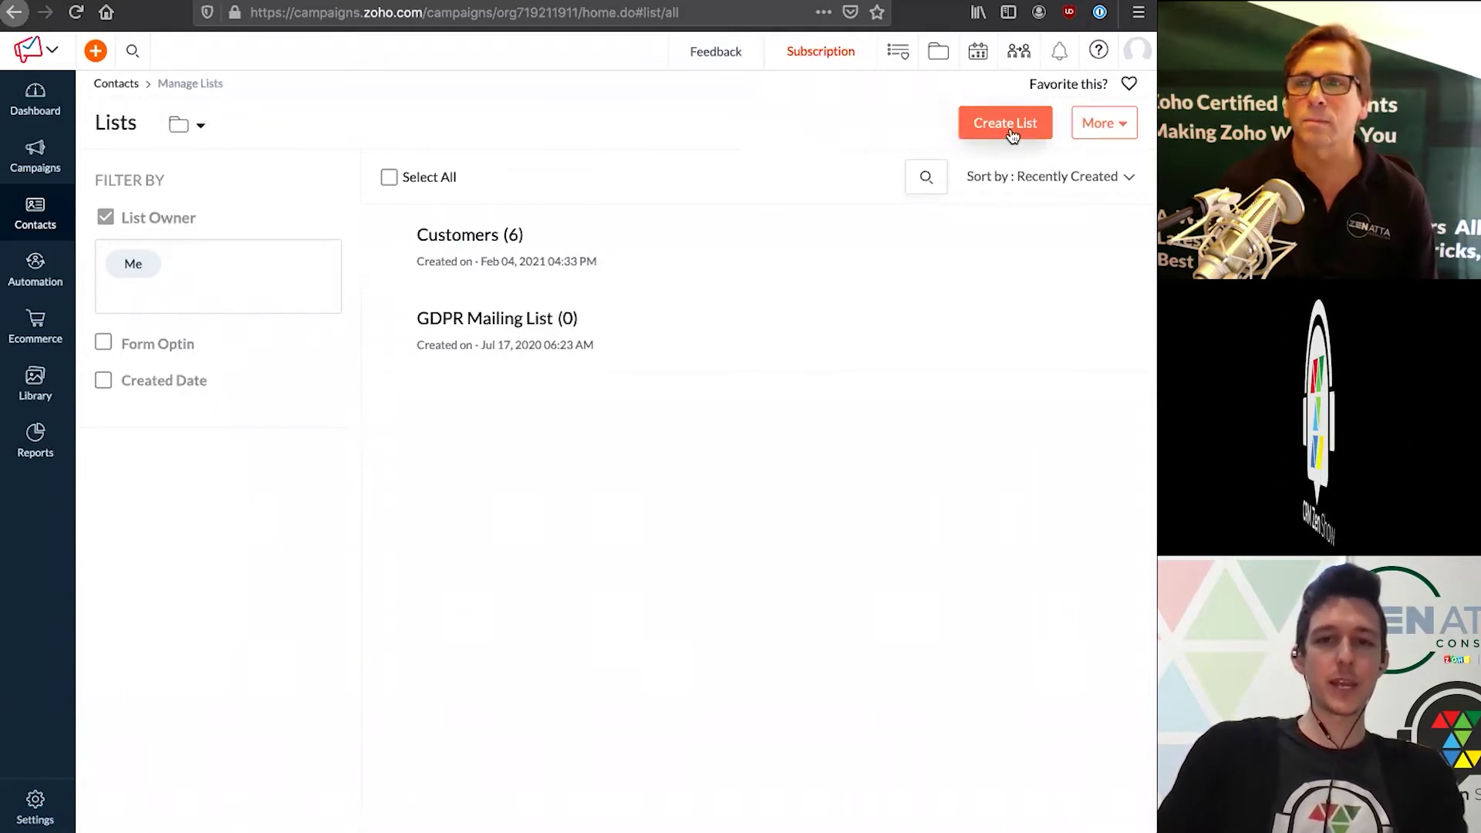
pyautogui.click(533, 188)
pyautogui.write('Ne')
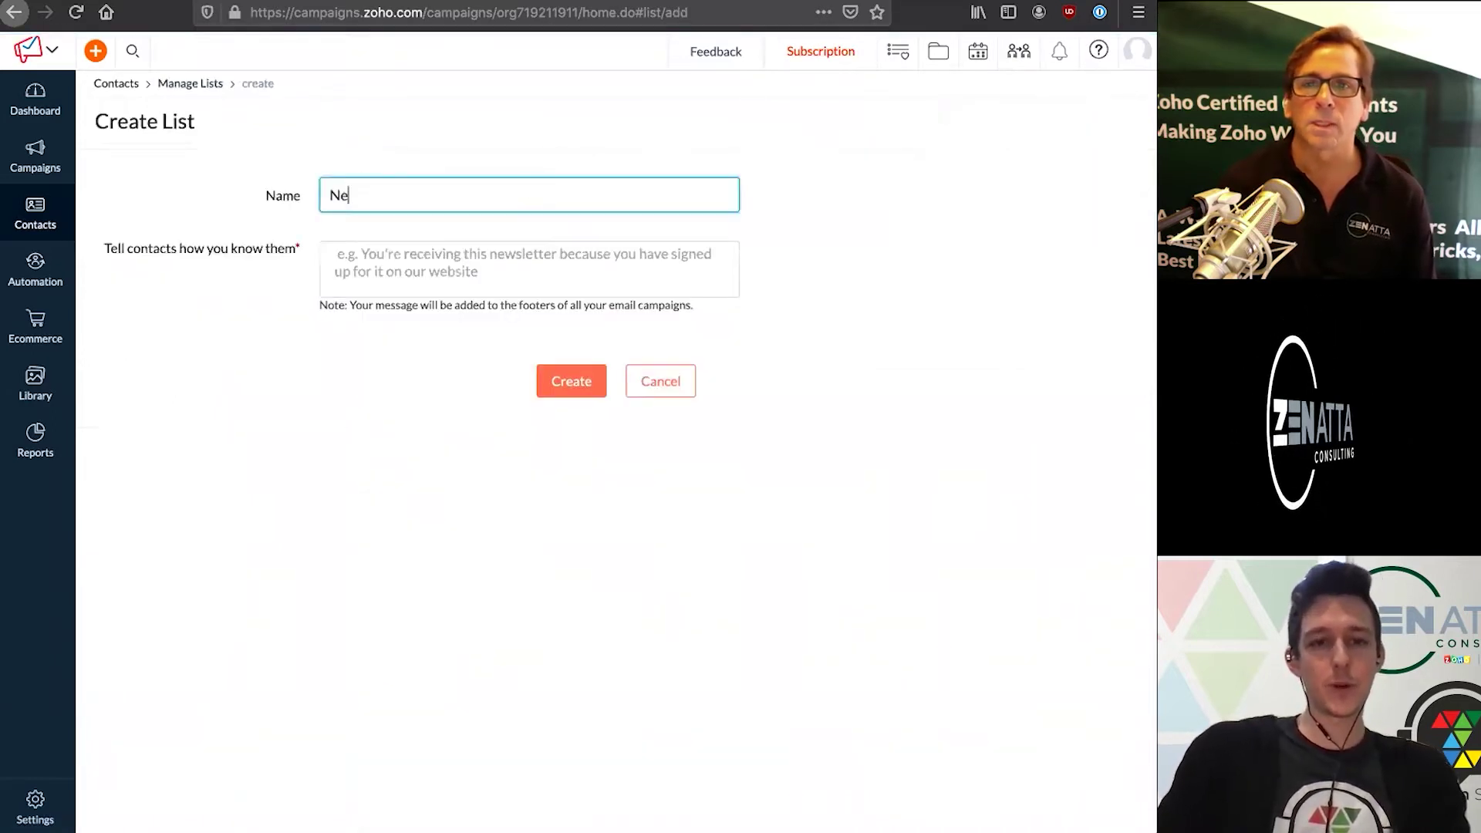
pyautogui.write('wsletter')
pyautogui.click(499, 282)
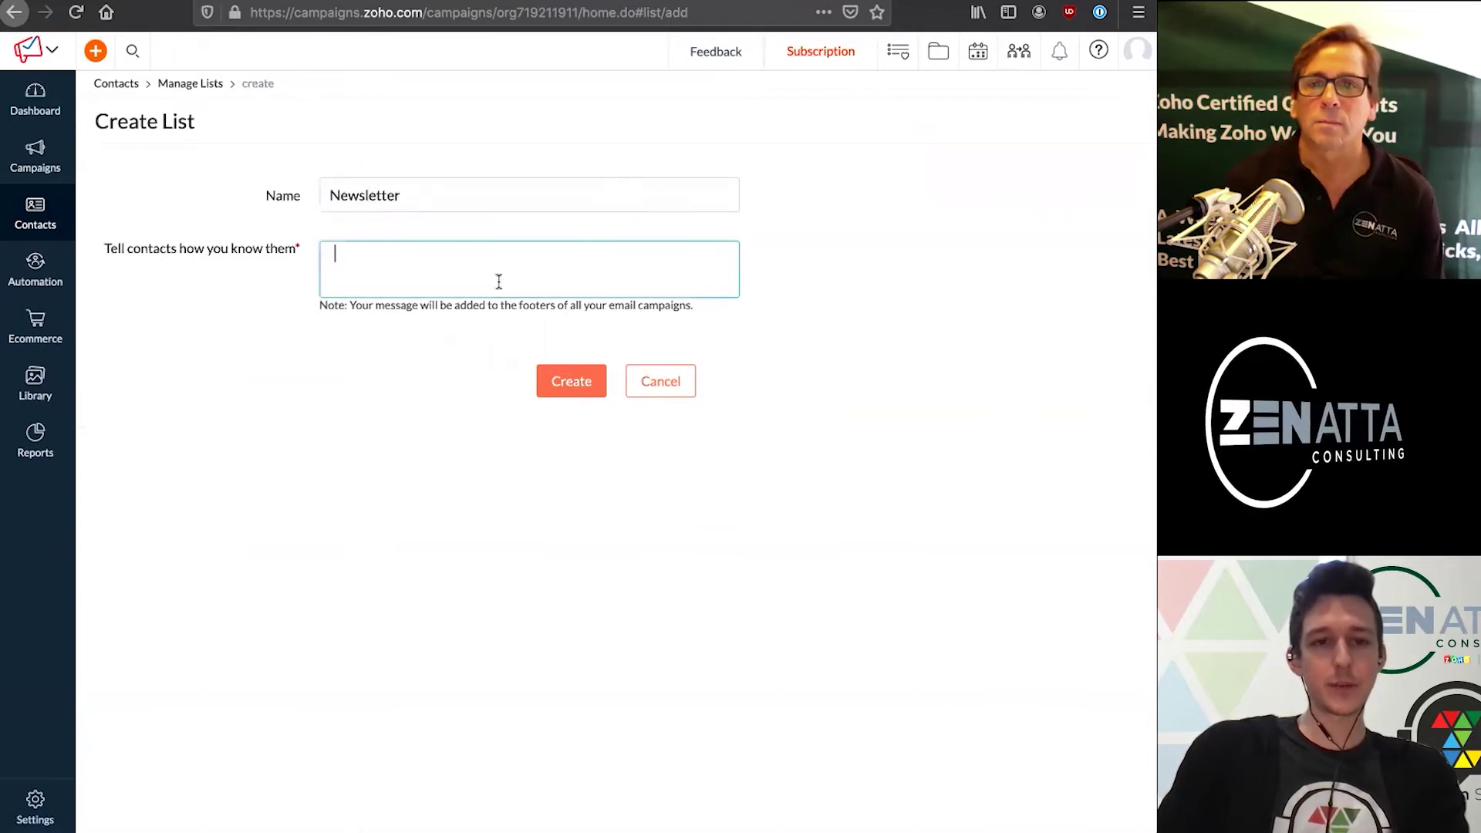
pyautogui.write("You're receiving this email because")
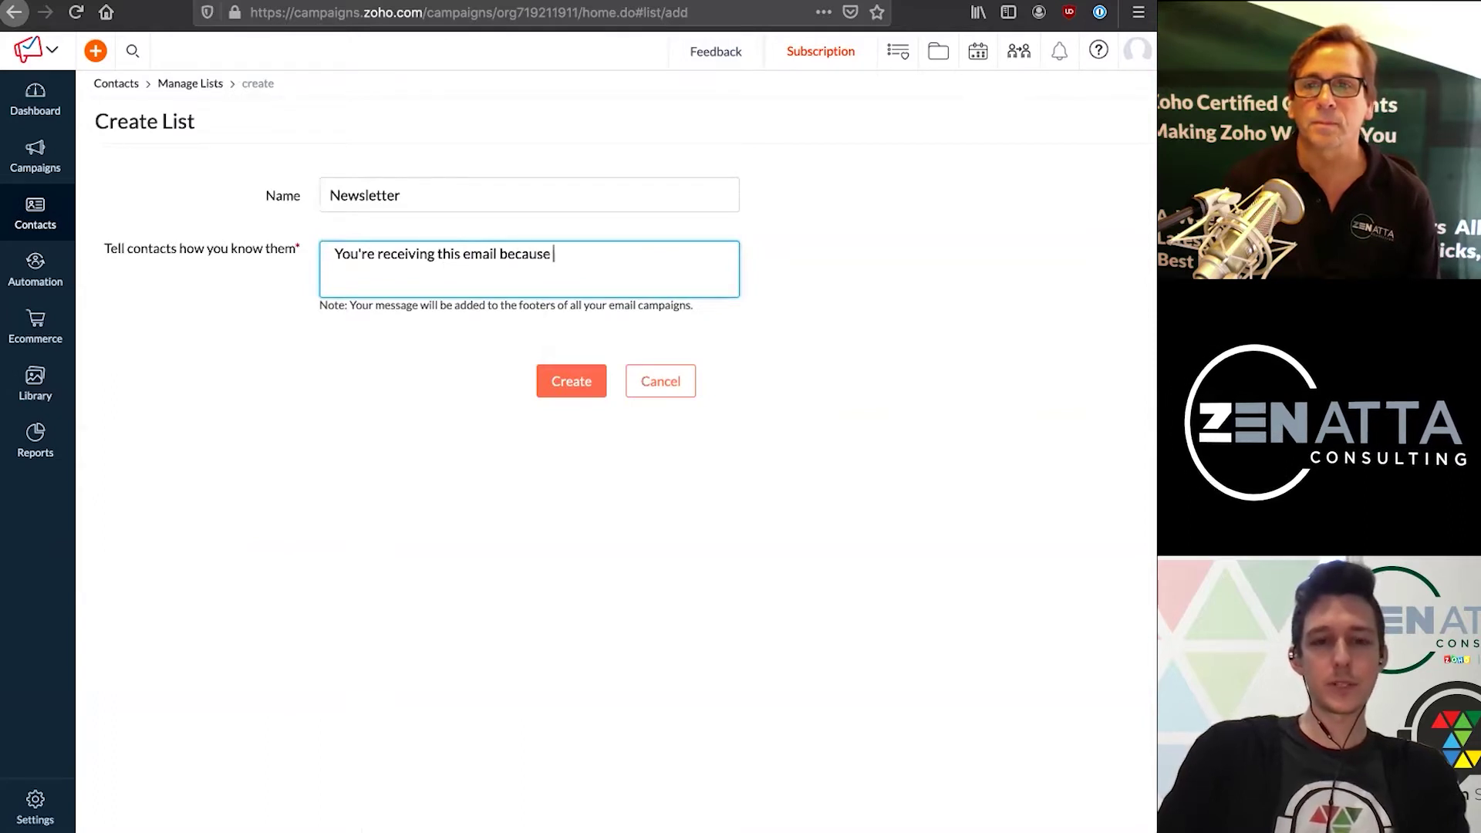
pyautogui.write(' you signed u')
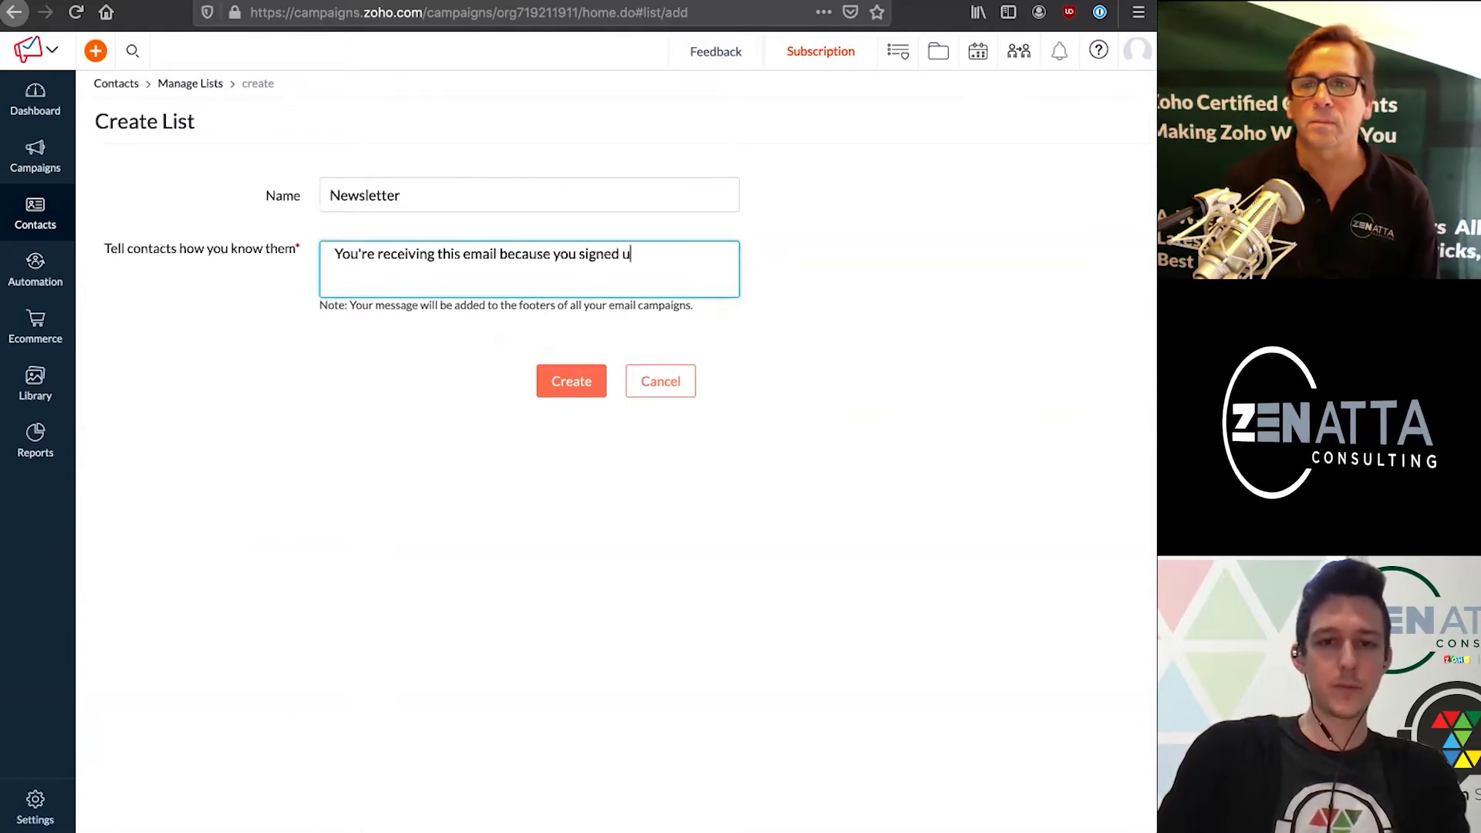
pyautogui.write('p for the newsletter!')
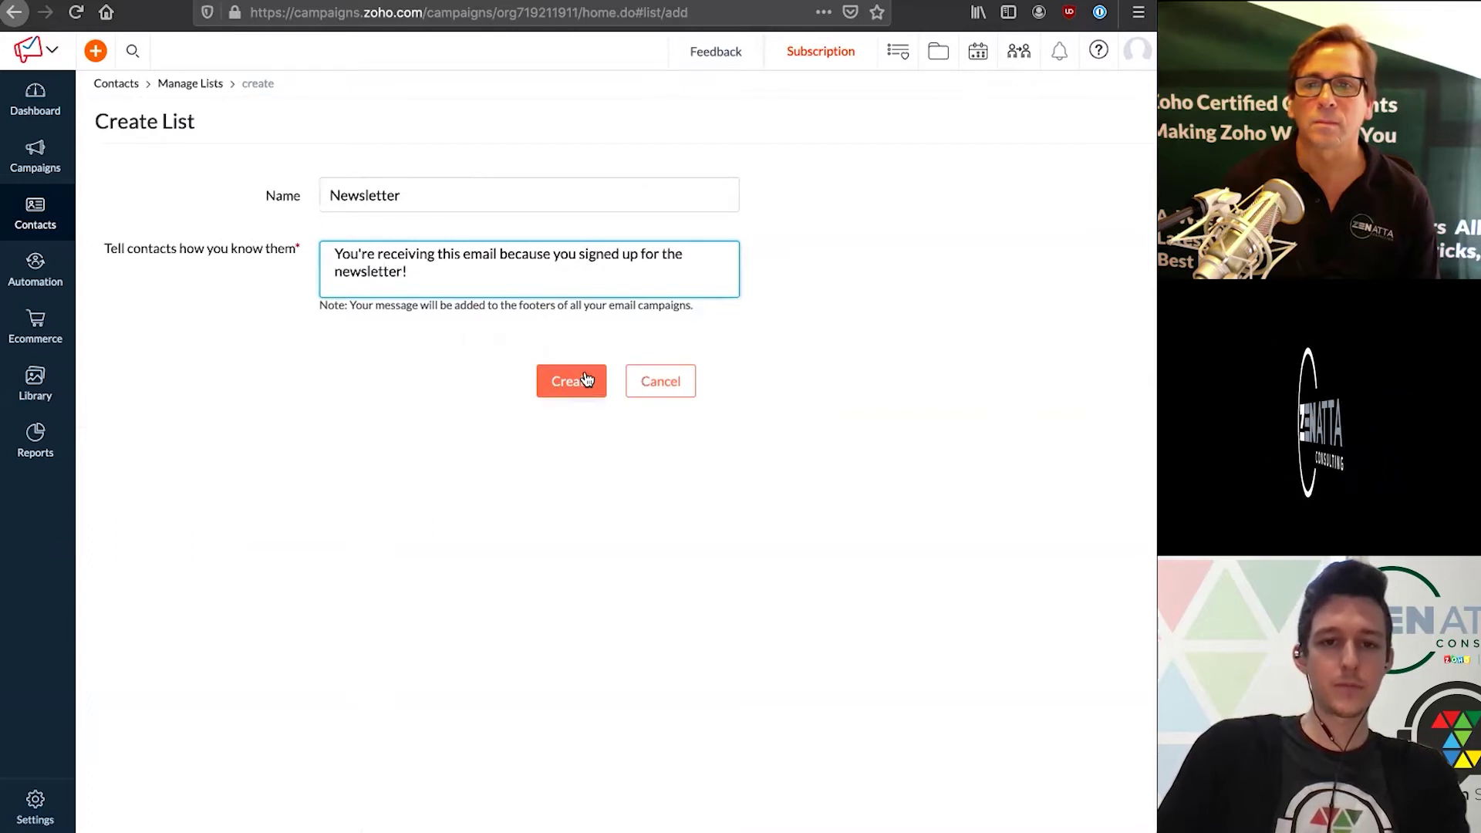
pyautogui.click(585, 379)
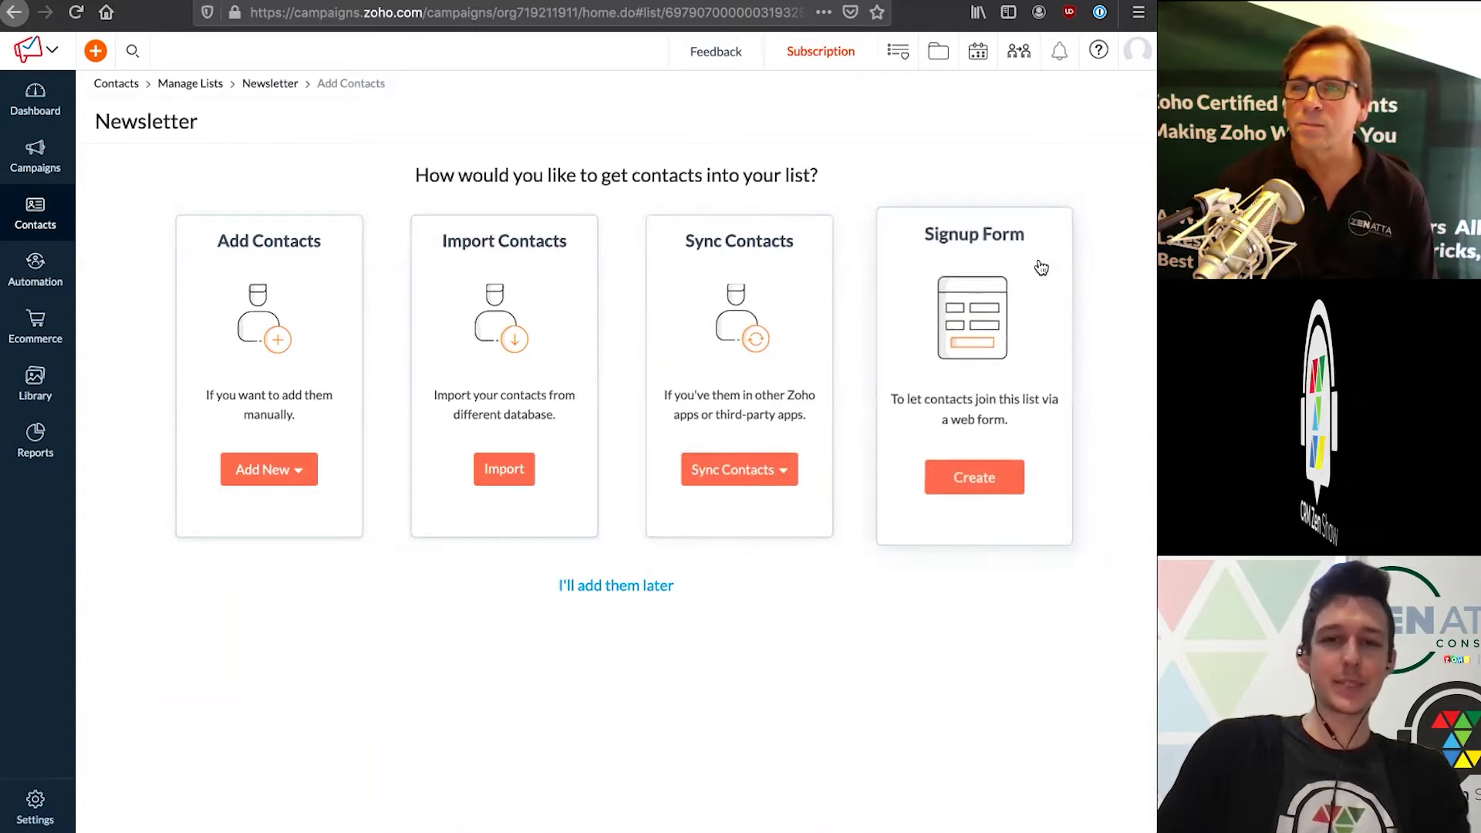
# - Start a signup form for the list, title it 'Primary Newsletter Signup Form', and browse templates
pyautogui.click(973, 479)
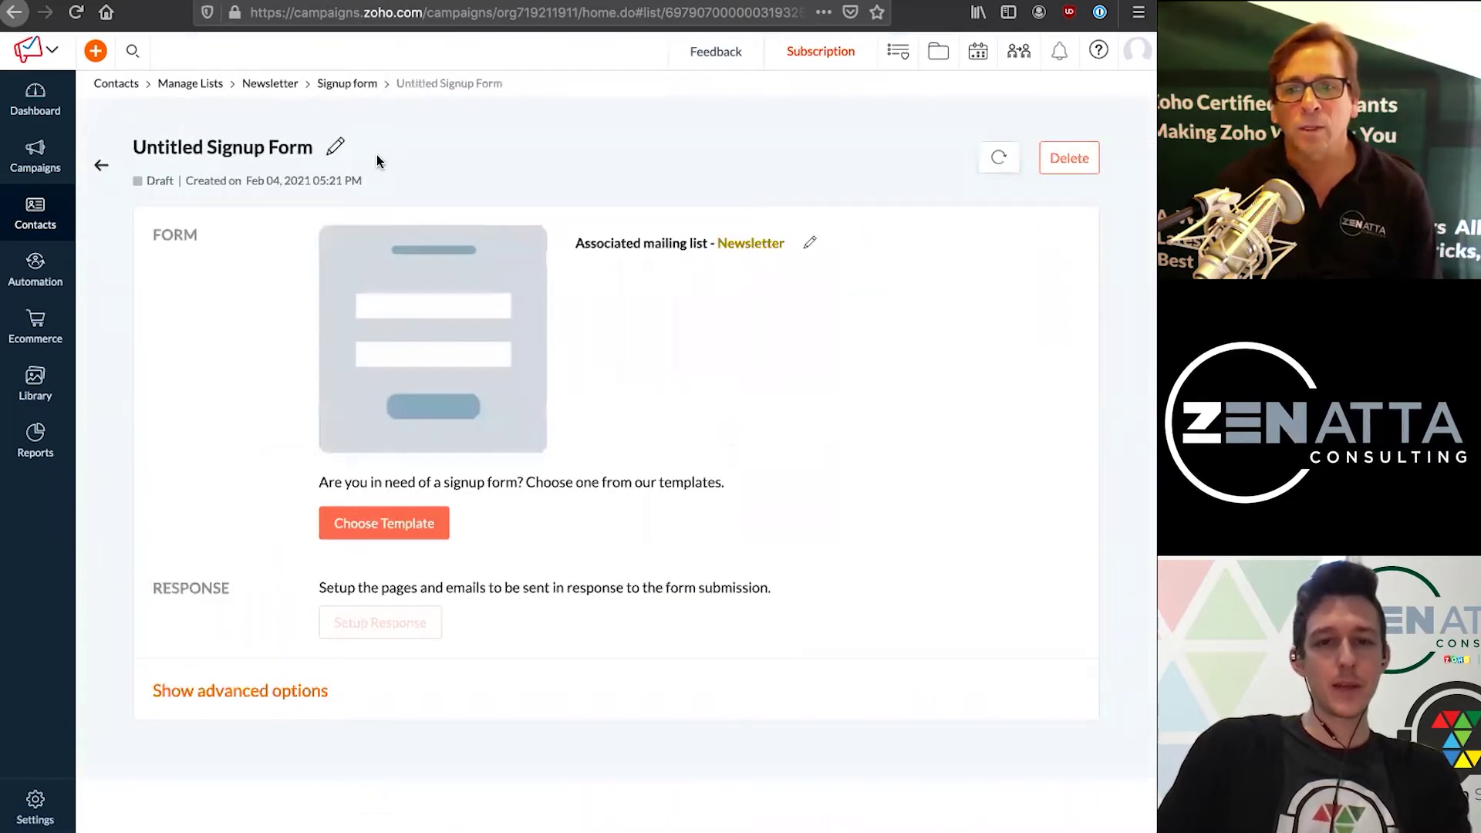
pyautogui.click(337, 150)
pyautogui.hotkey('ctrl', 'a')
pyautogui.write('Pri')
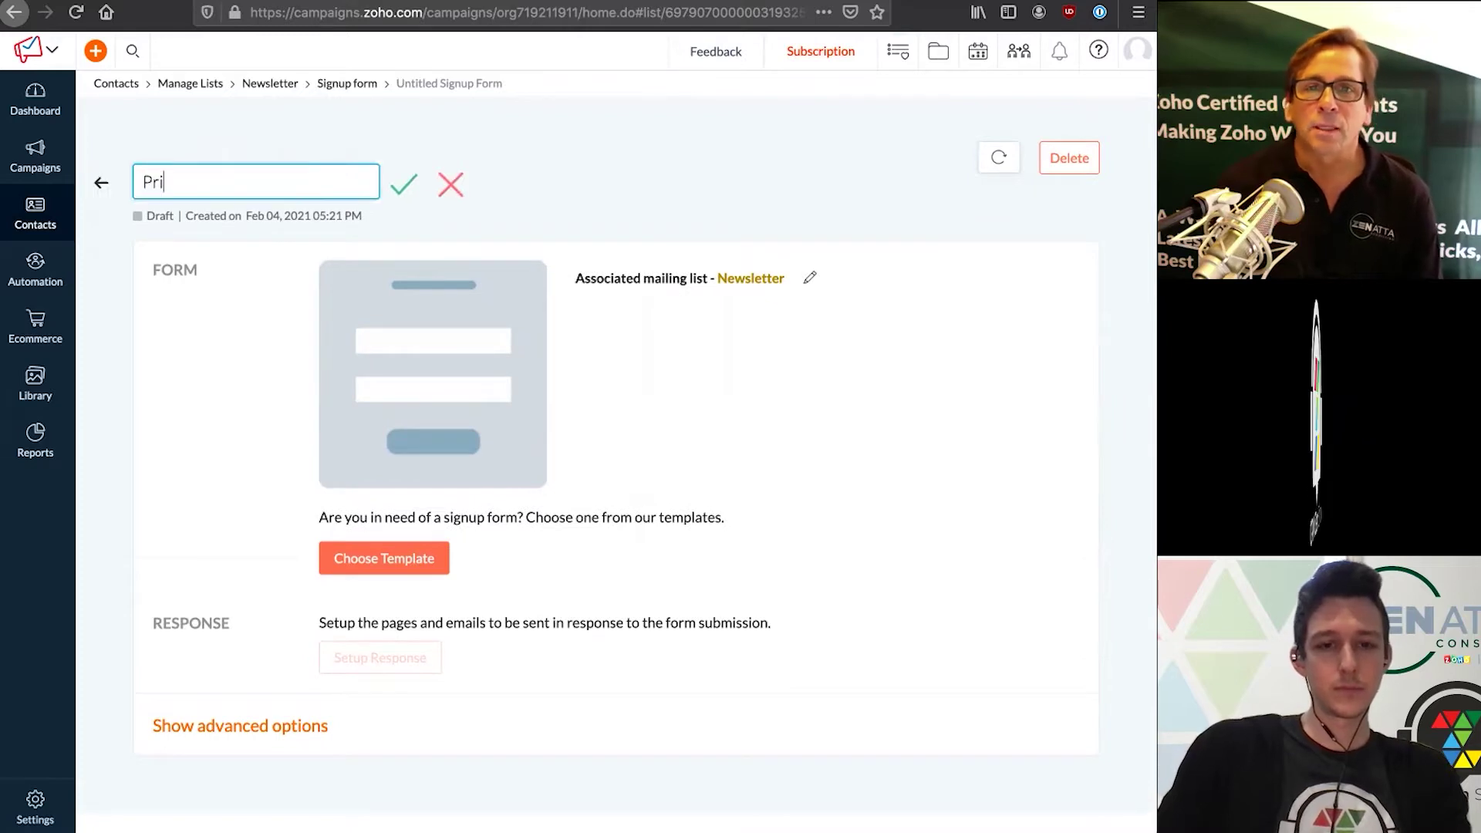
pyautogui.write('mary Newsletter Sing')
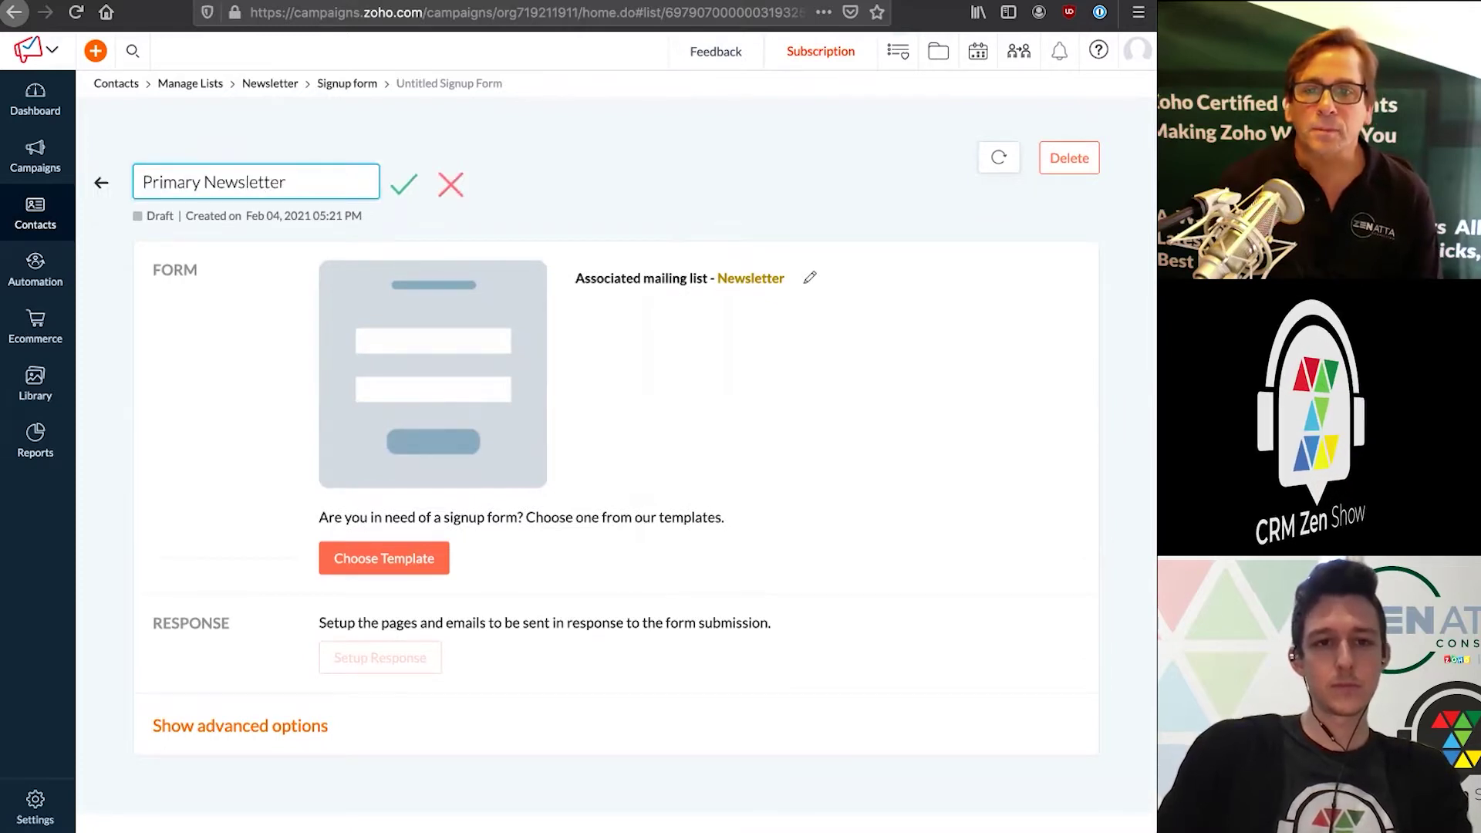
pyautogui.press('BackSpace')
pyautogui.press('BackSpace')
pyautogui.write('gnup Form')
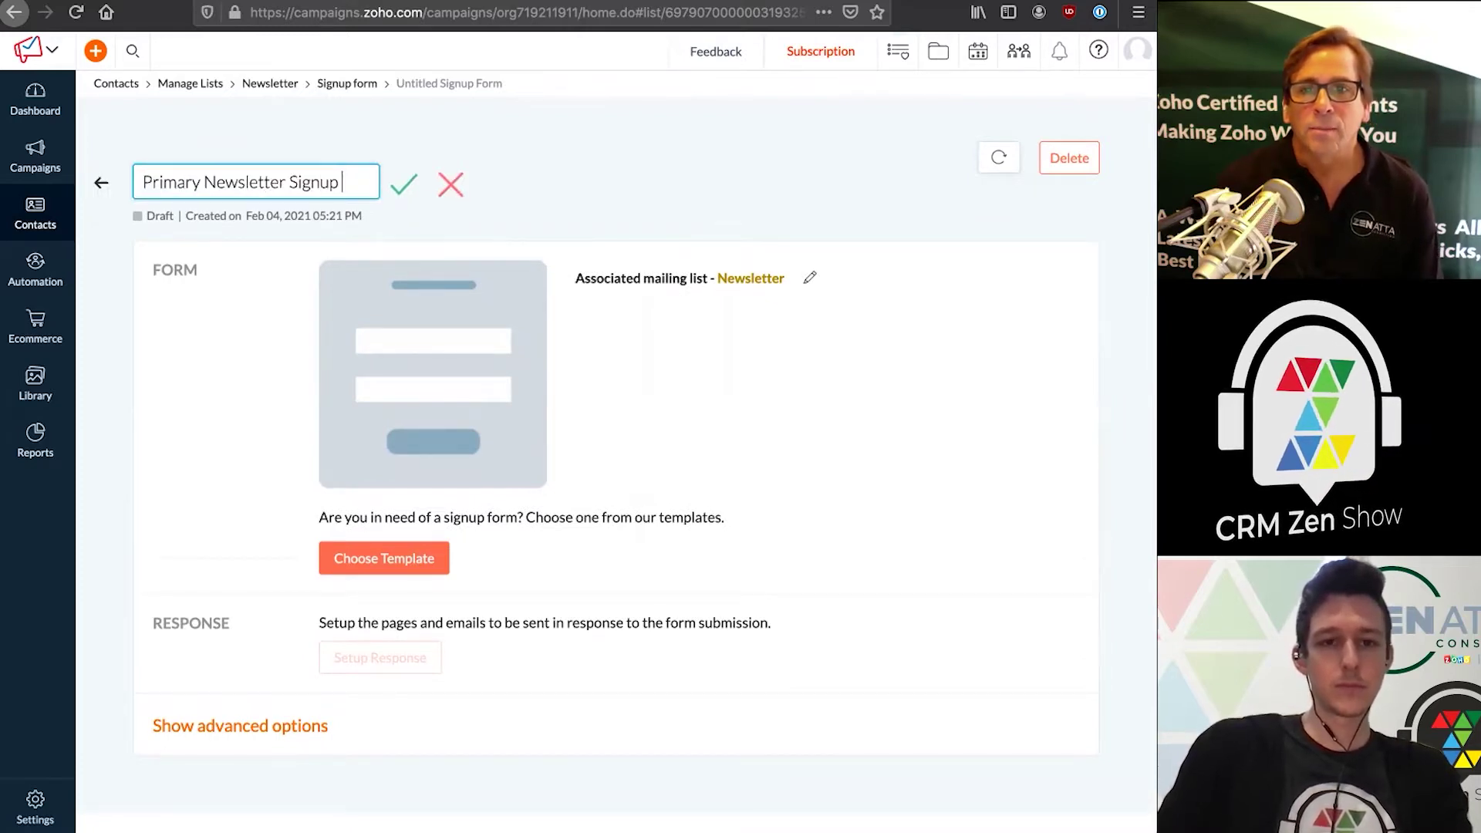
pyautogui.click(403, 191)
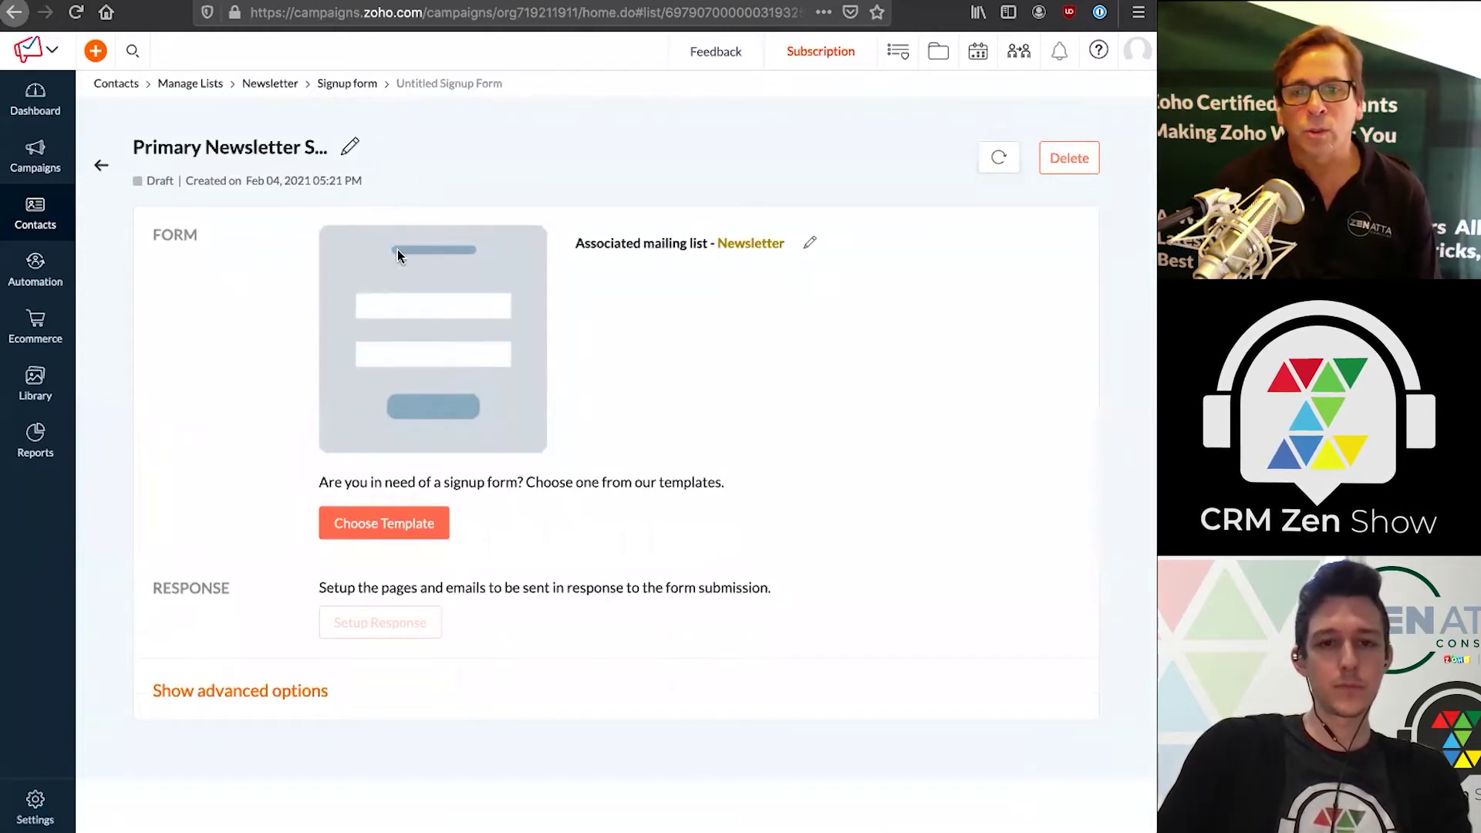
pyautogui.click(382, 524)
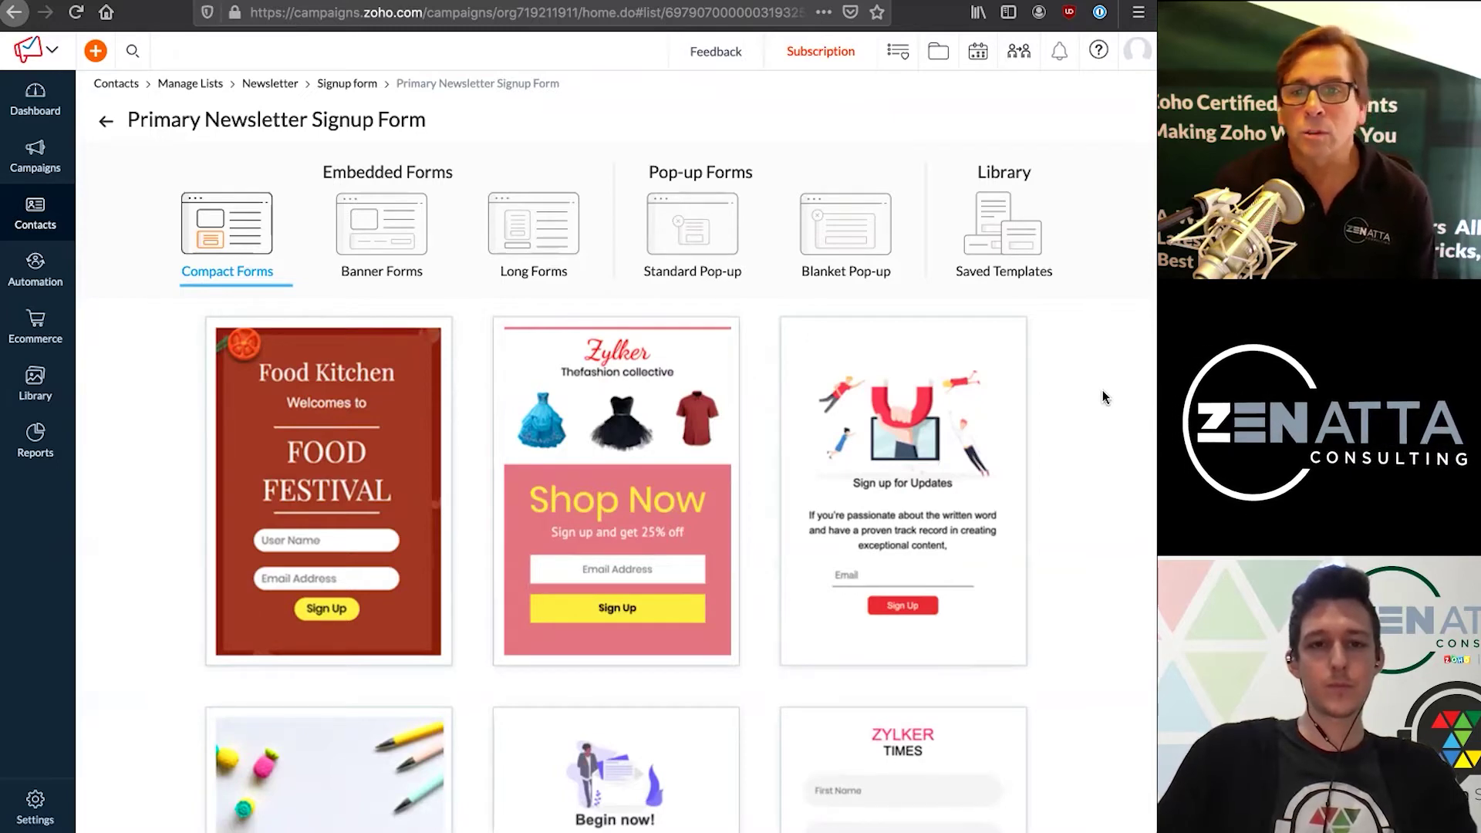
# - Look through the Banner Forms and then the Long Forms template designs
pyautogui.click(407, 217)
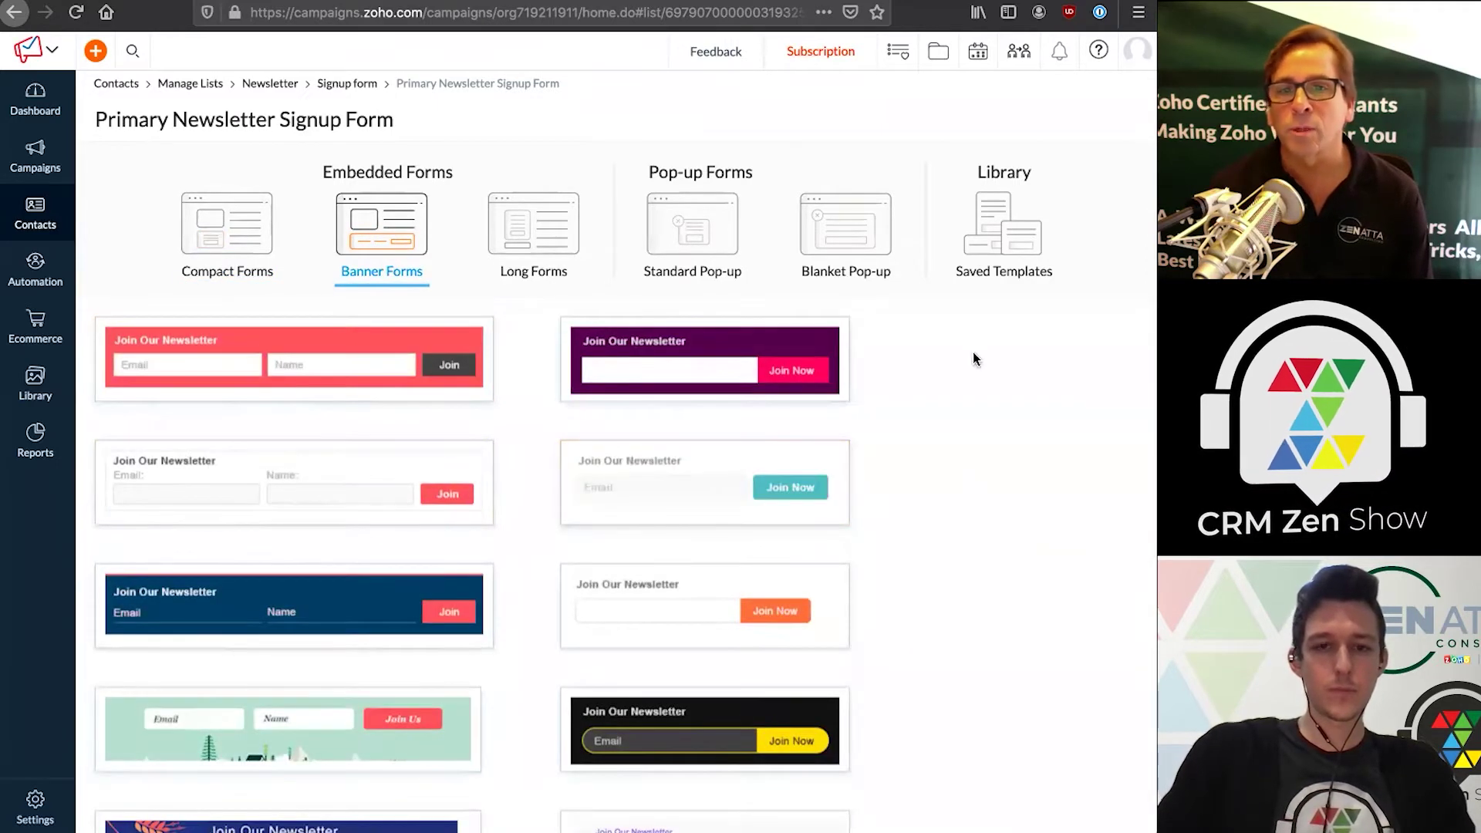
pyautogui.click(532, 247)
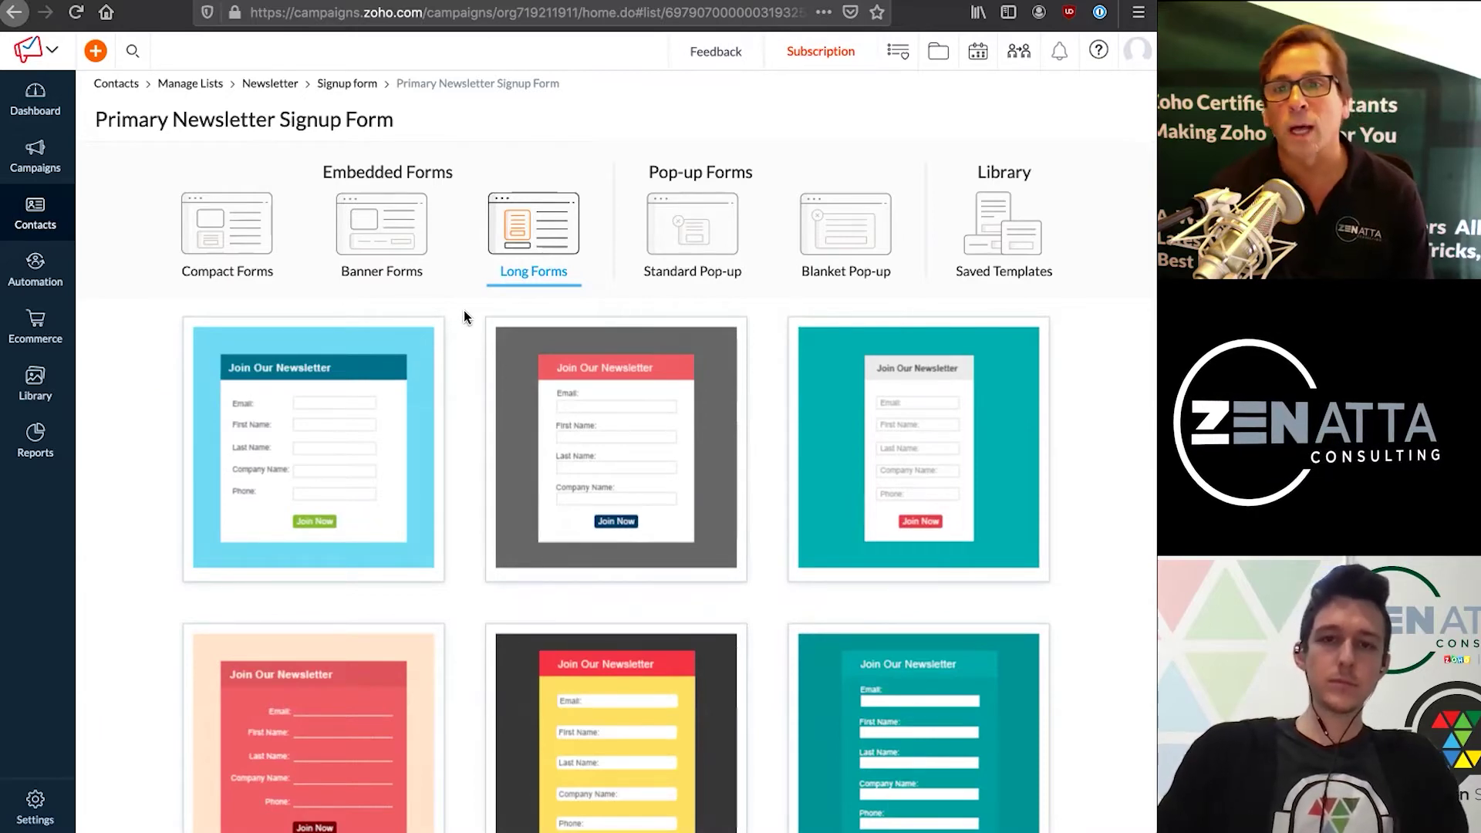
# - Browse the standard pop-up and blanket pop-up template designs
pyautogui.click(693, 250)
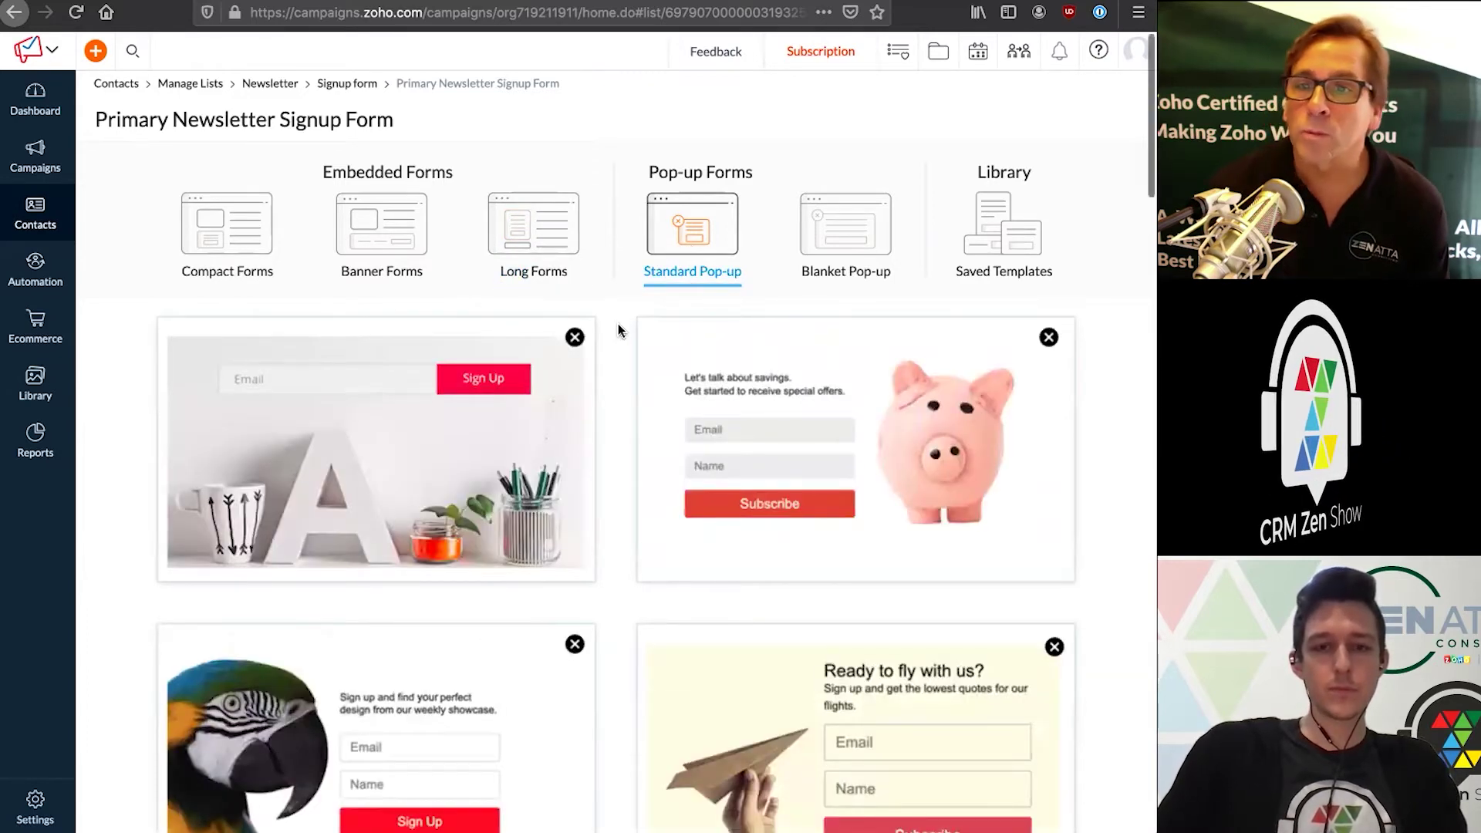
pyautogui.scroll(-1, 618, 324)
pyautogui.scroll(1, 618, 330)
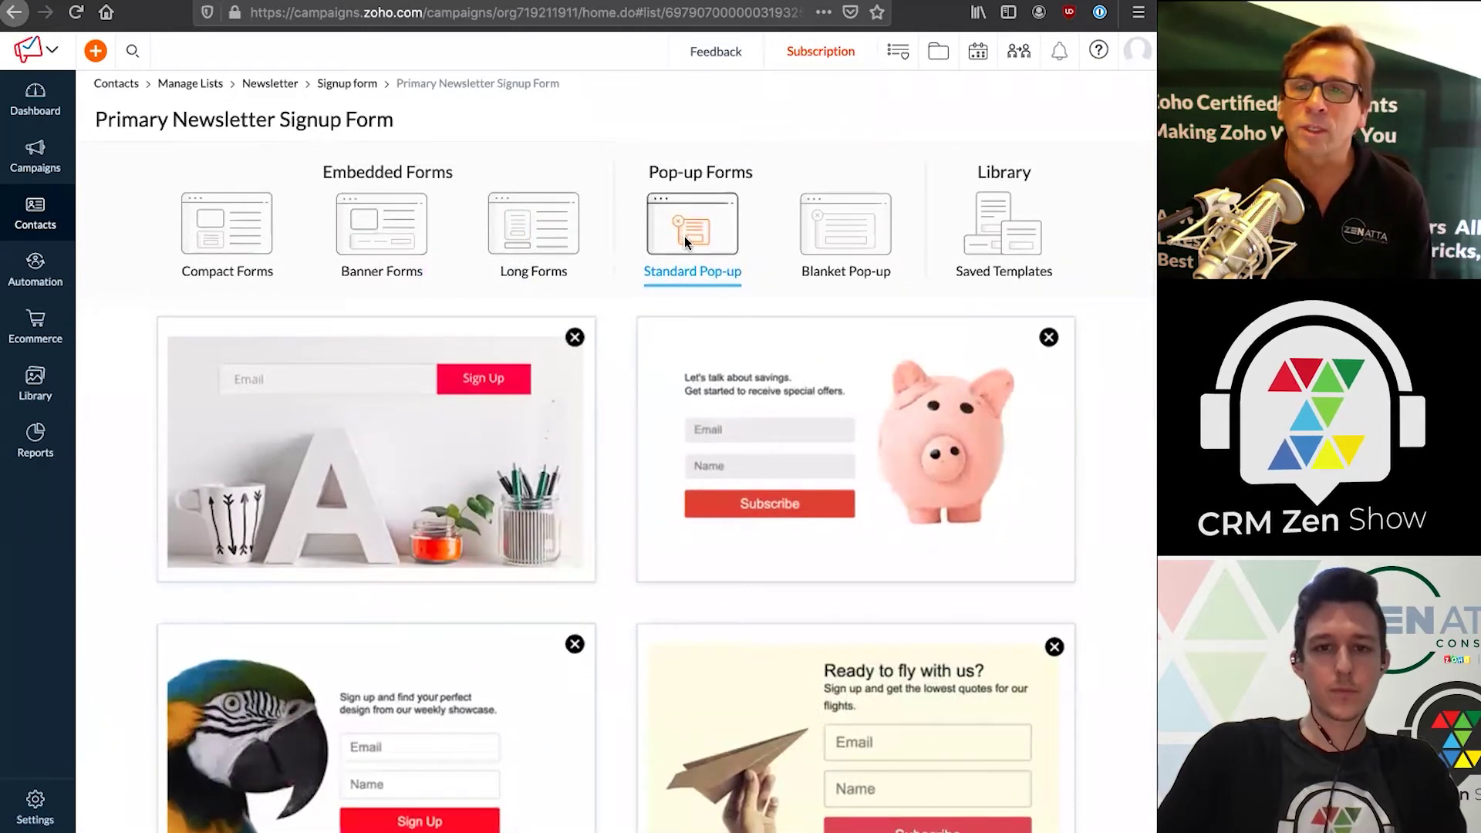
pyautogui.scroll(-2, 616, 367)
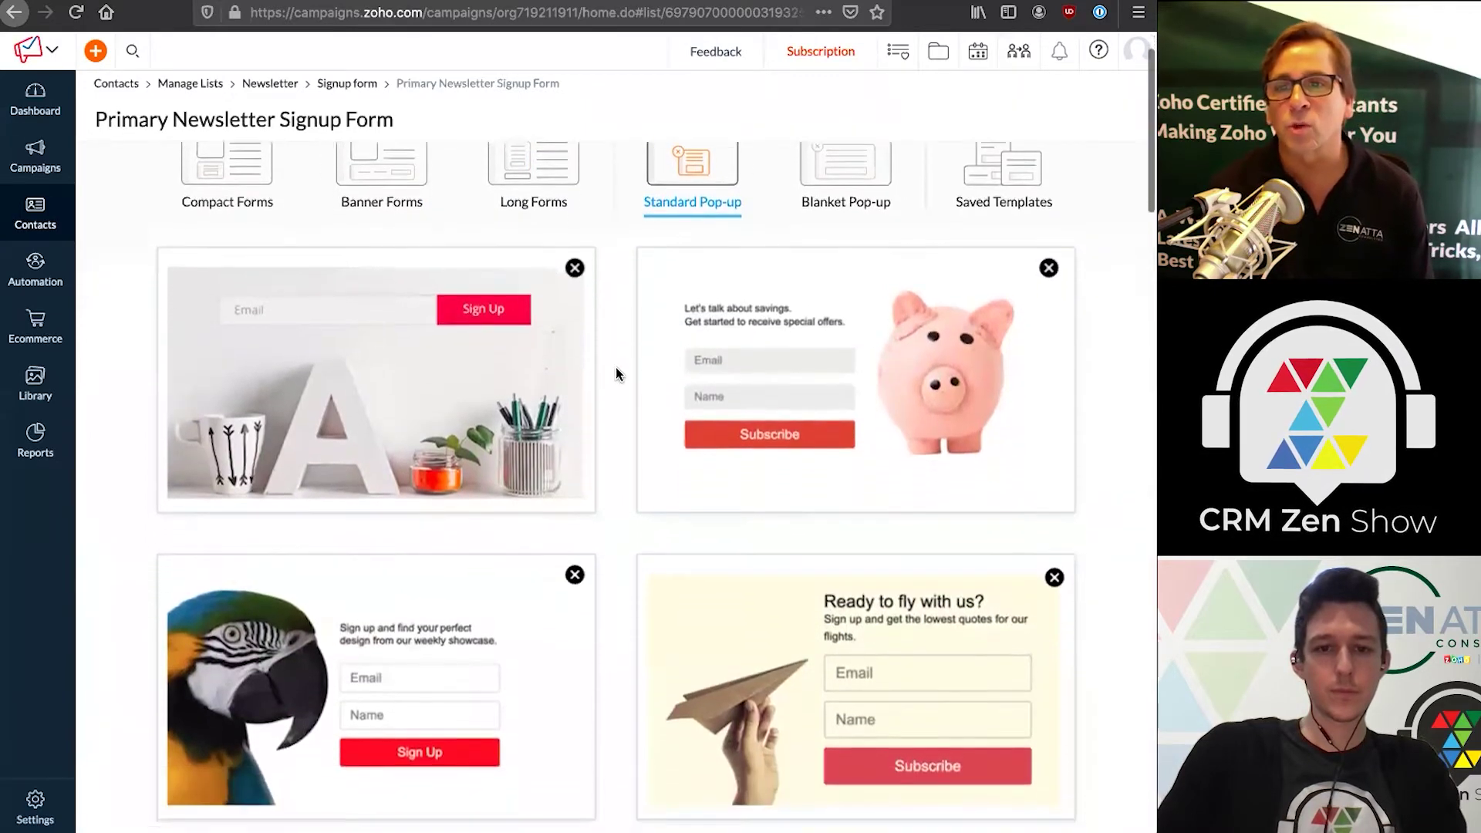
pyautogui.scroll(2, 616, 367)
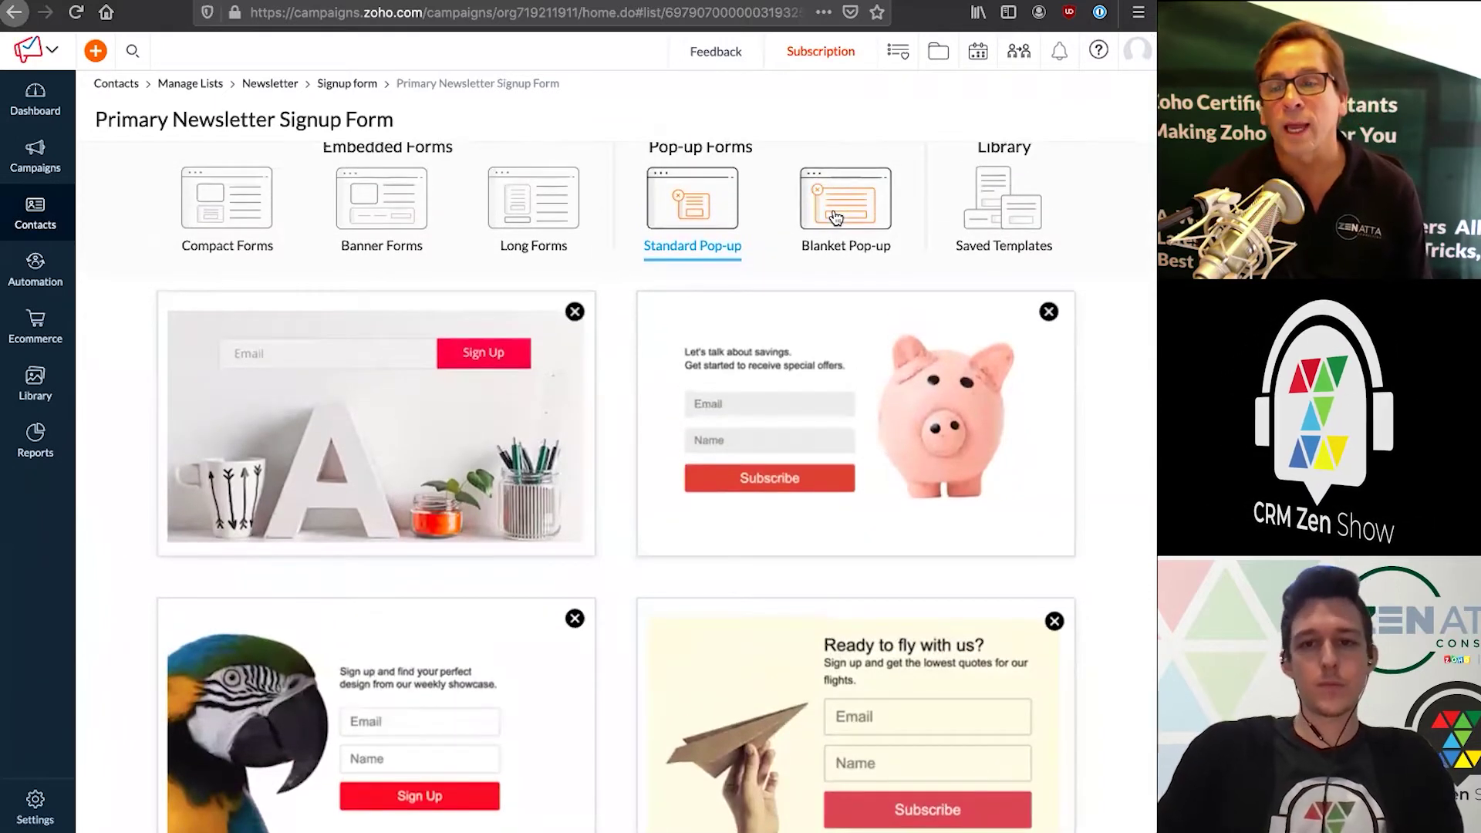
pyautogui.click(835, 216)
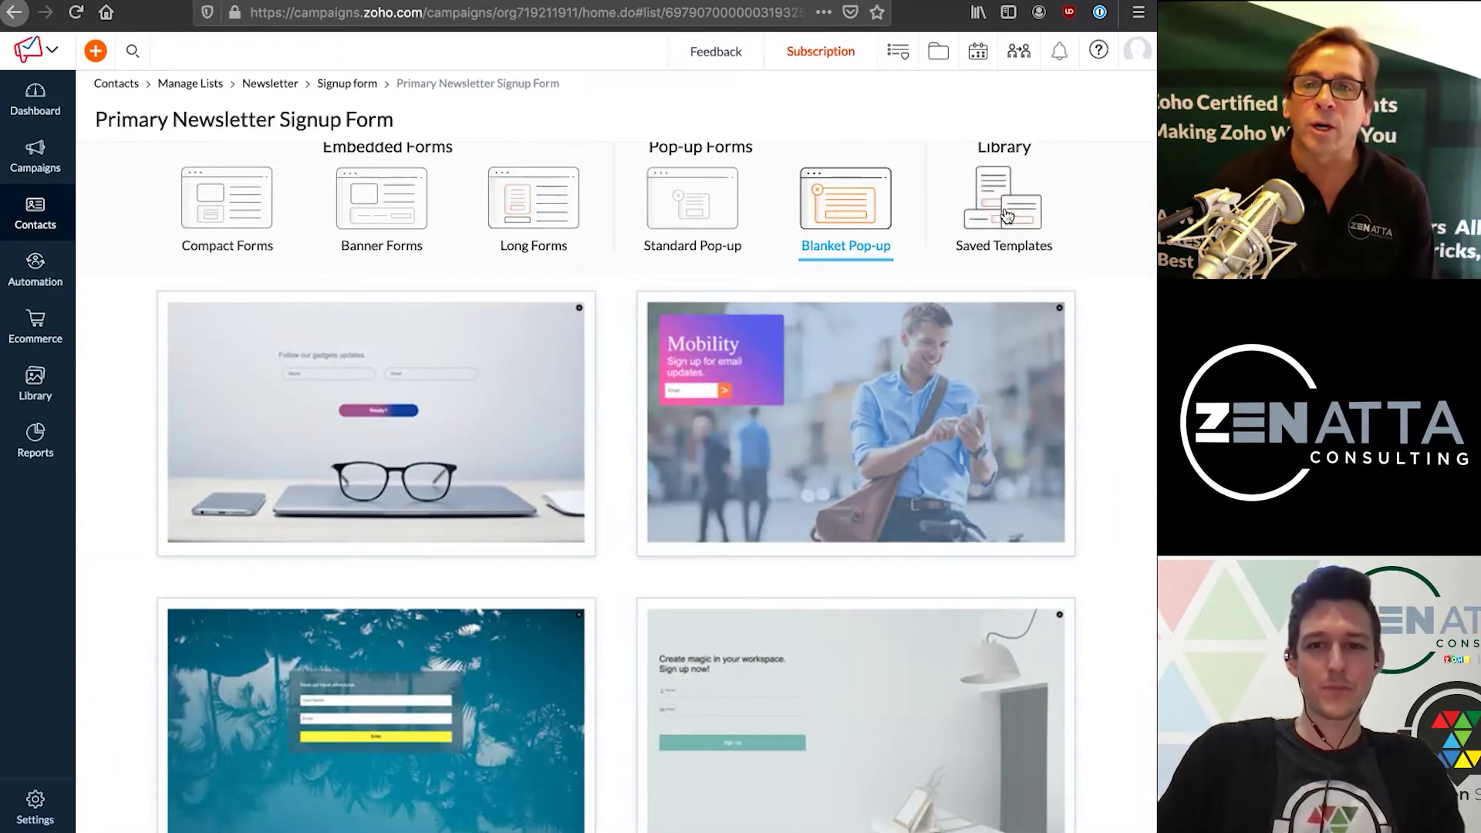
pyautogui.scroll(1, 1006, 197)
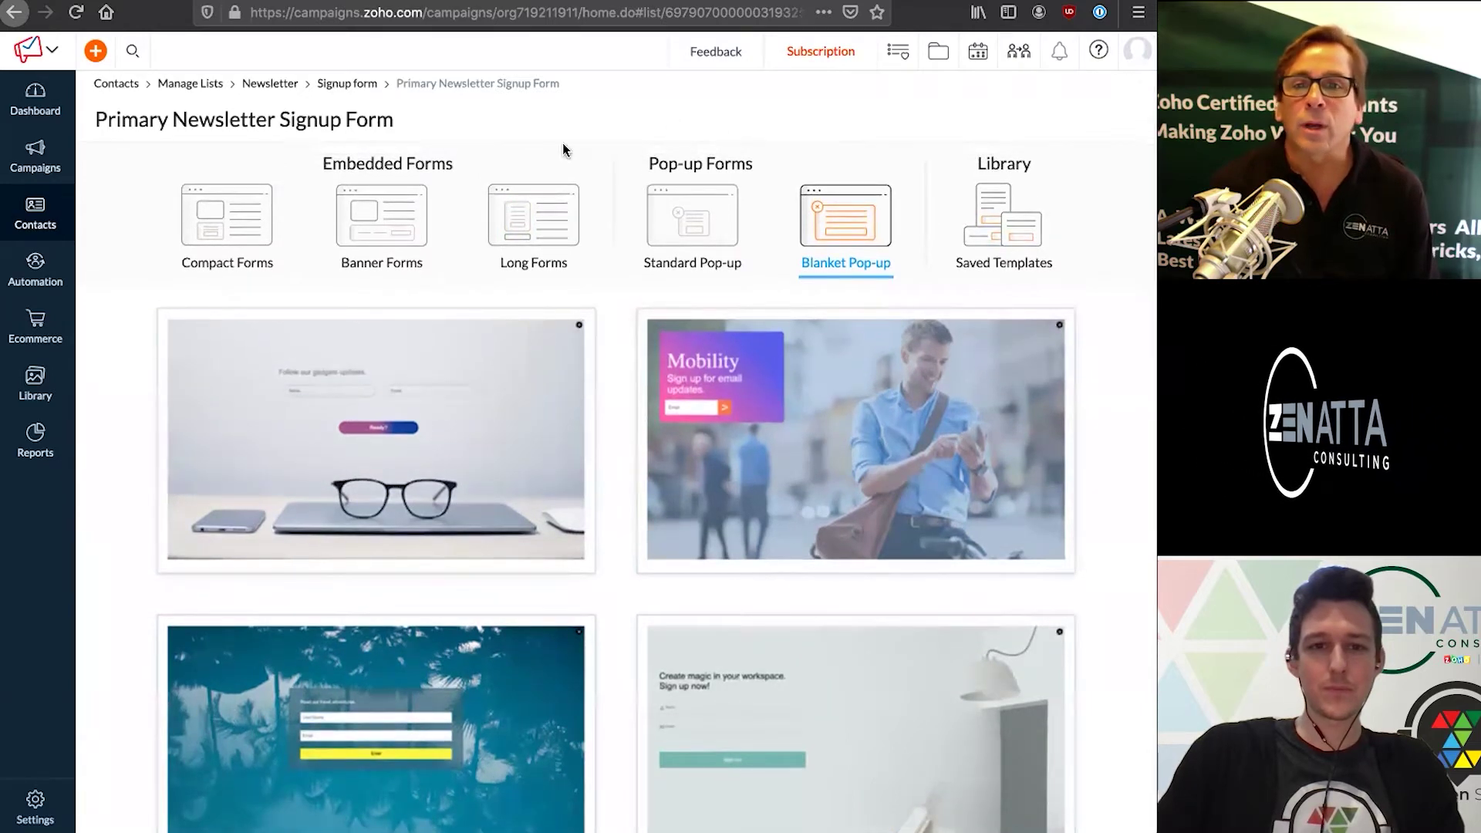
# - Return to the compact form templates and scroll to the Zylker Times design
pyautogui.click(216, 224)
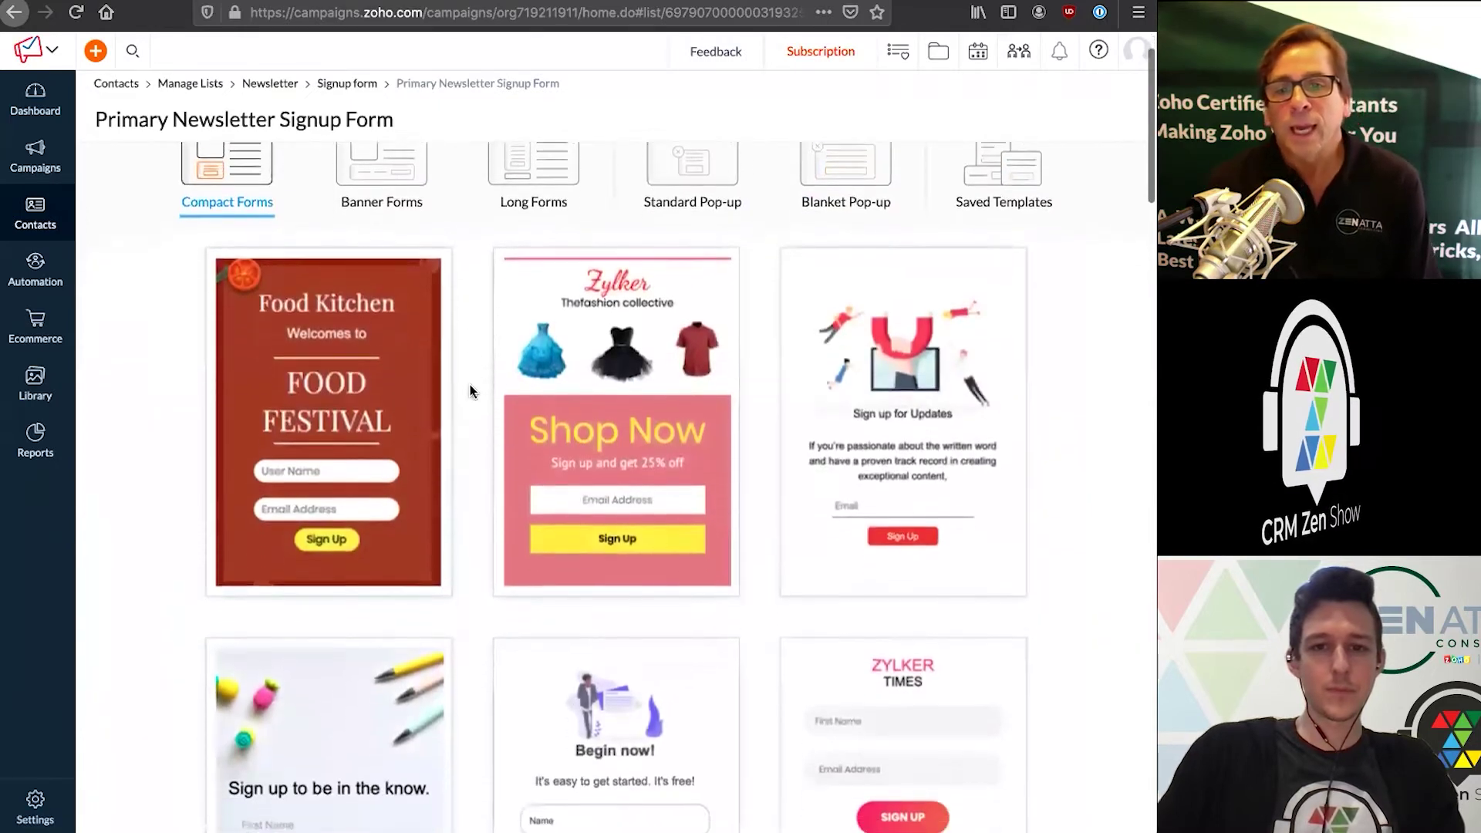
pyautogui.scroll(-3, 469, 385)
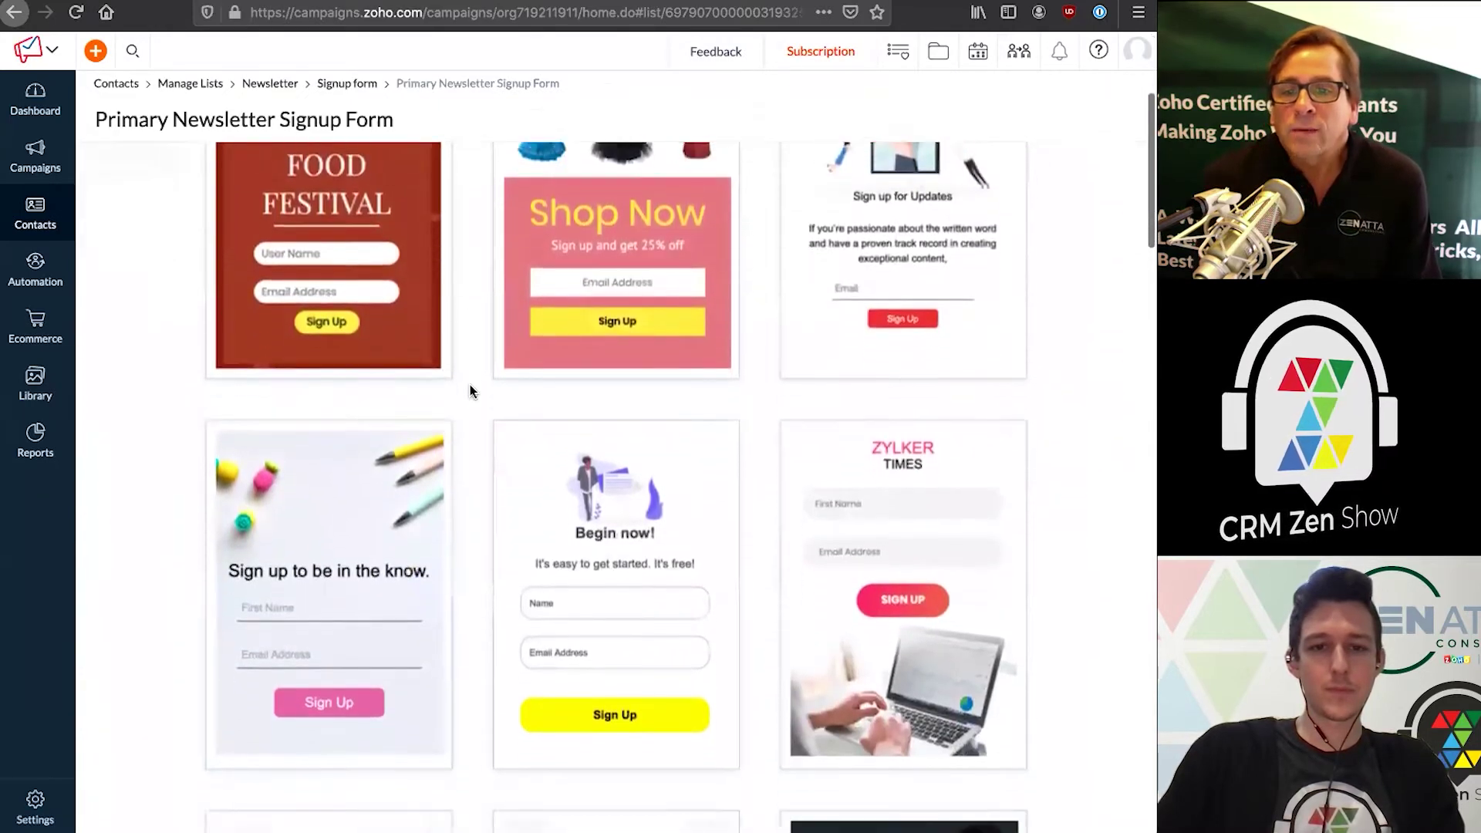
pyautogui.scroll(-3, 469, 385)
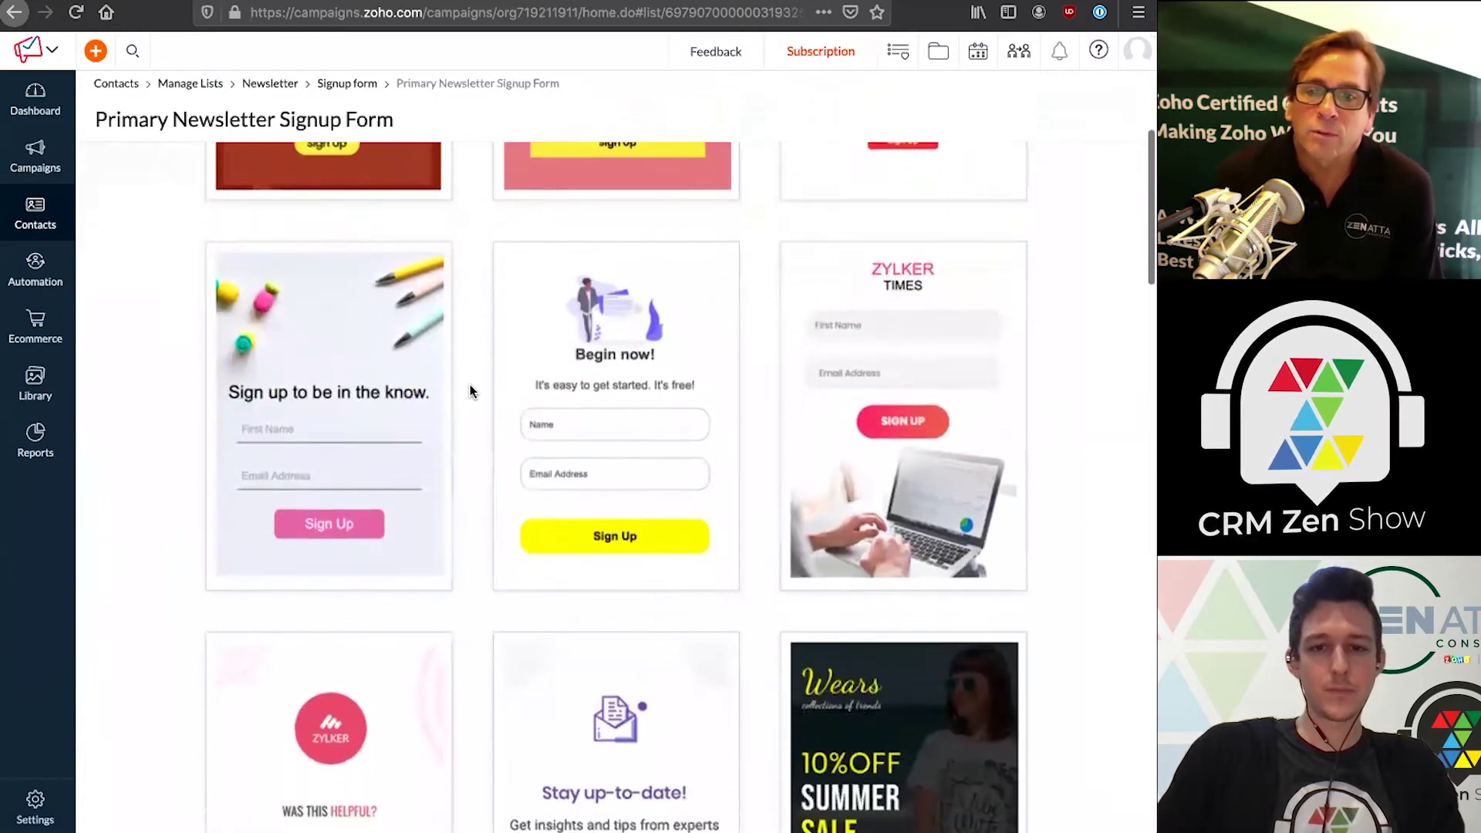
pyautogui.scroll(-1, 470, 391)
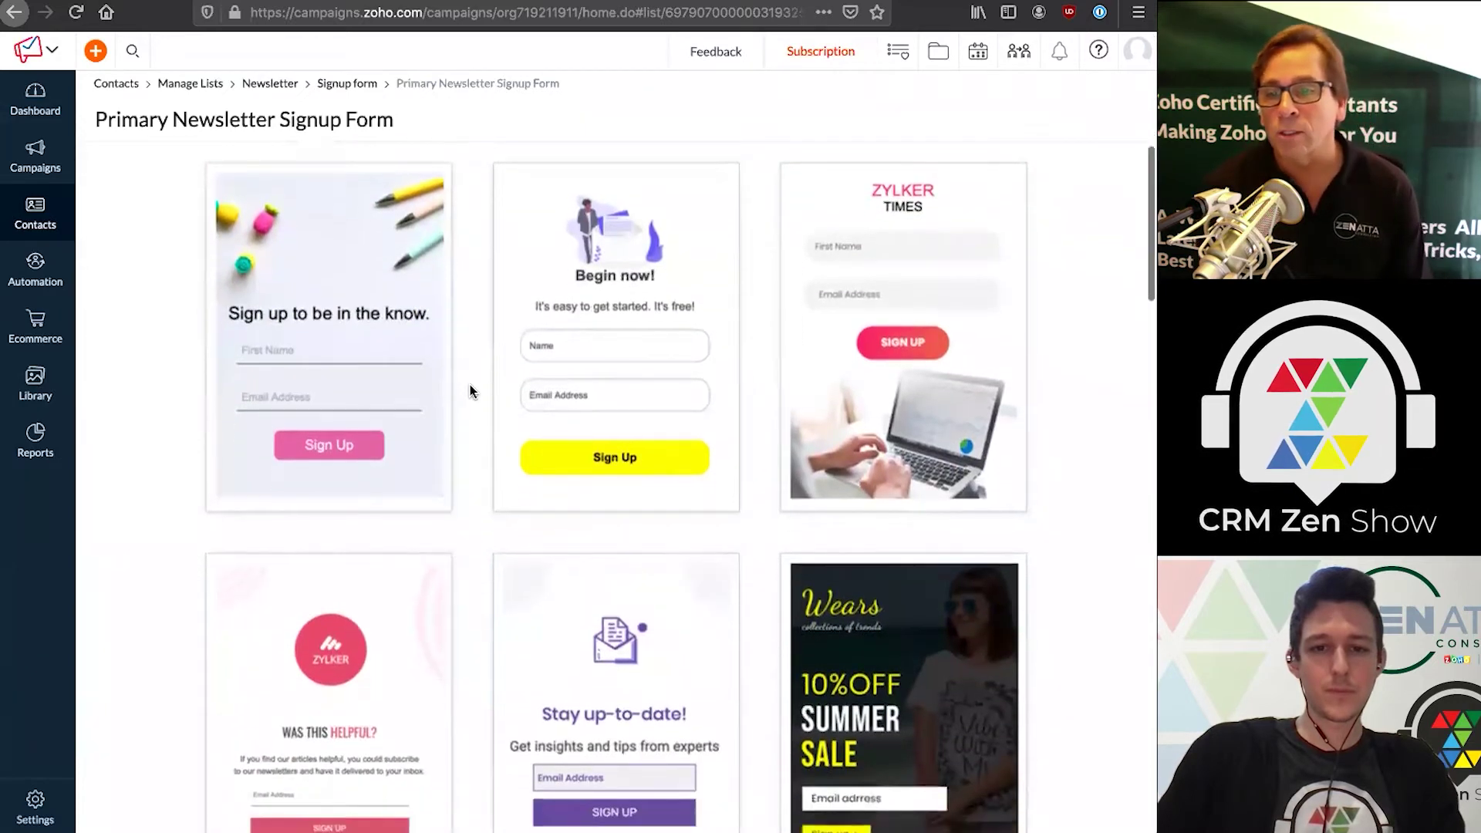
pyautogui.scroll(-3, 470, 391)
pyautogui.scroll(3, 470, 391)
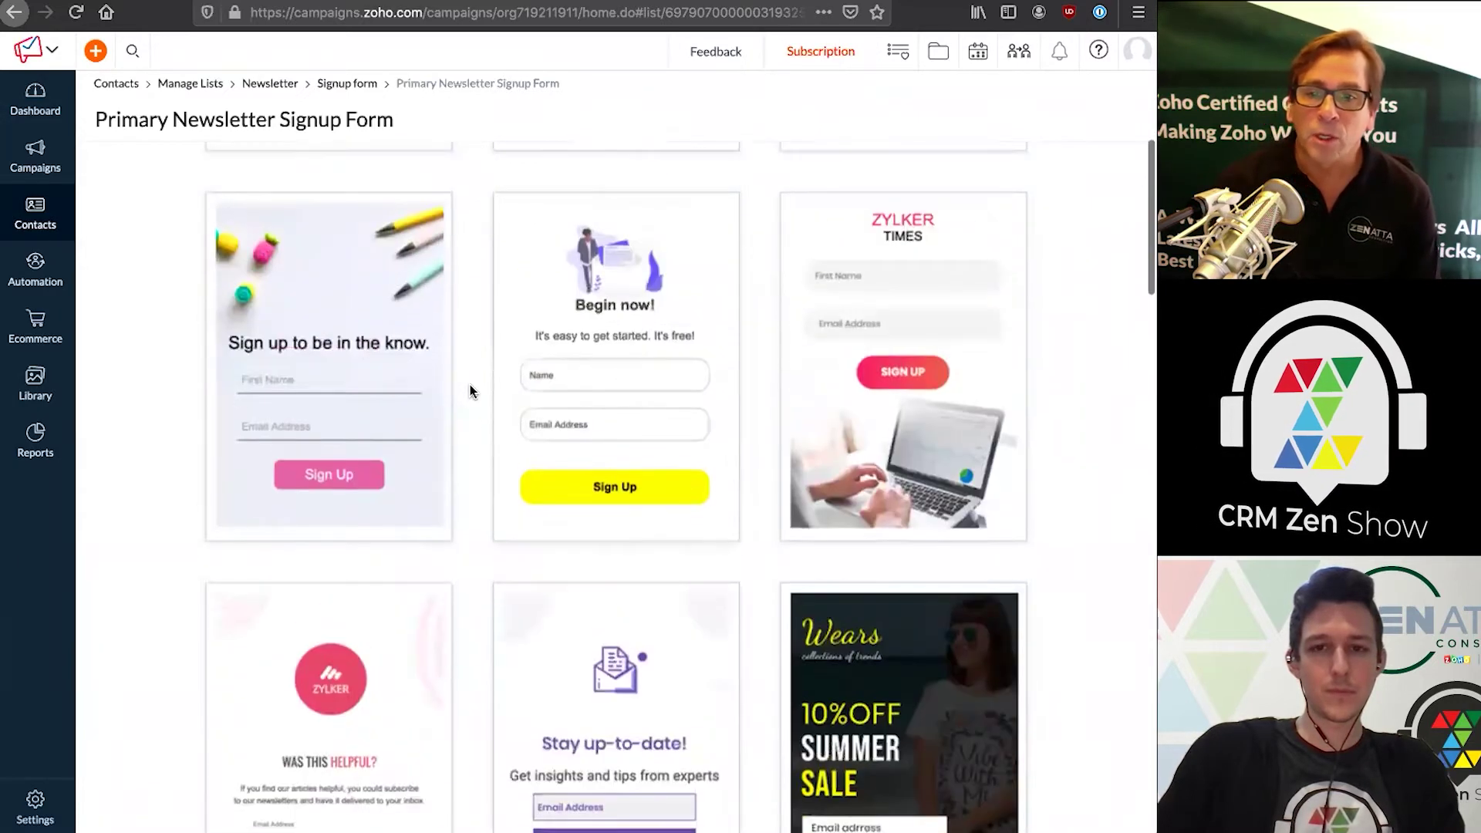
pyautogui.moveTo(843, 385)
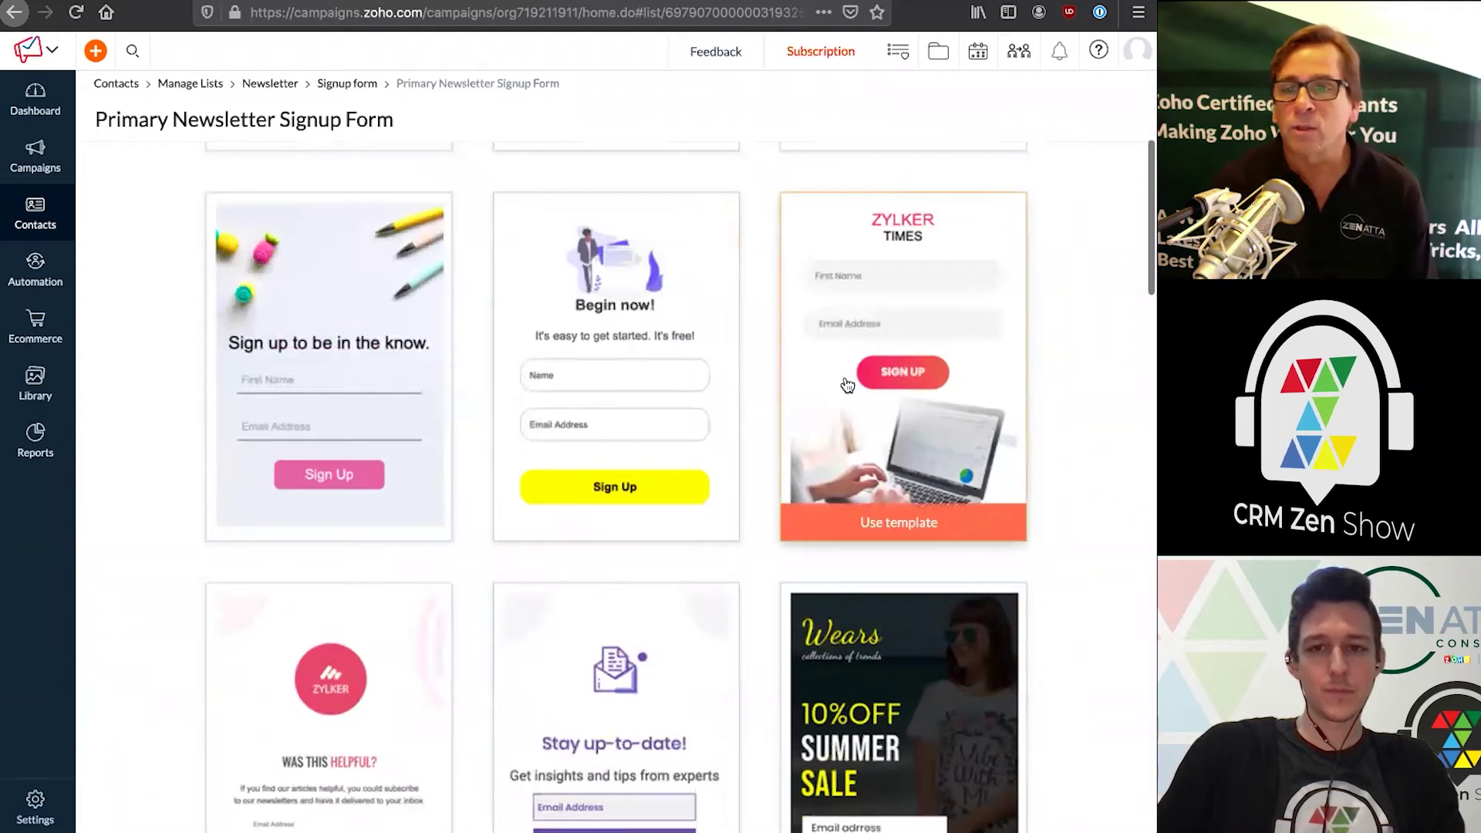
# - Apply the Zylker Times template and change its ZYLKER heading to 'Zenatta'
pyautogui.click(841, 529)
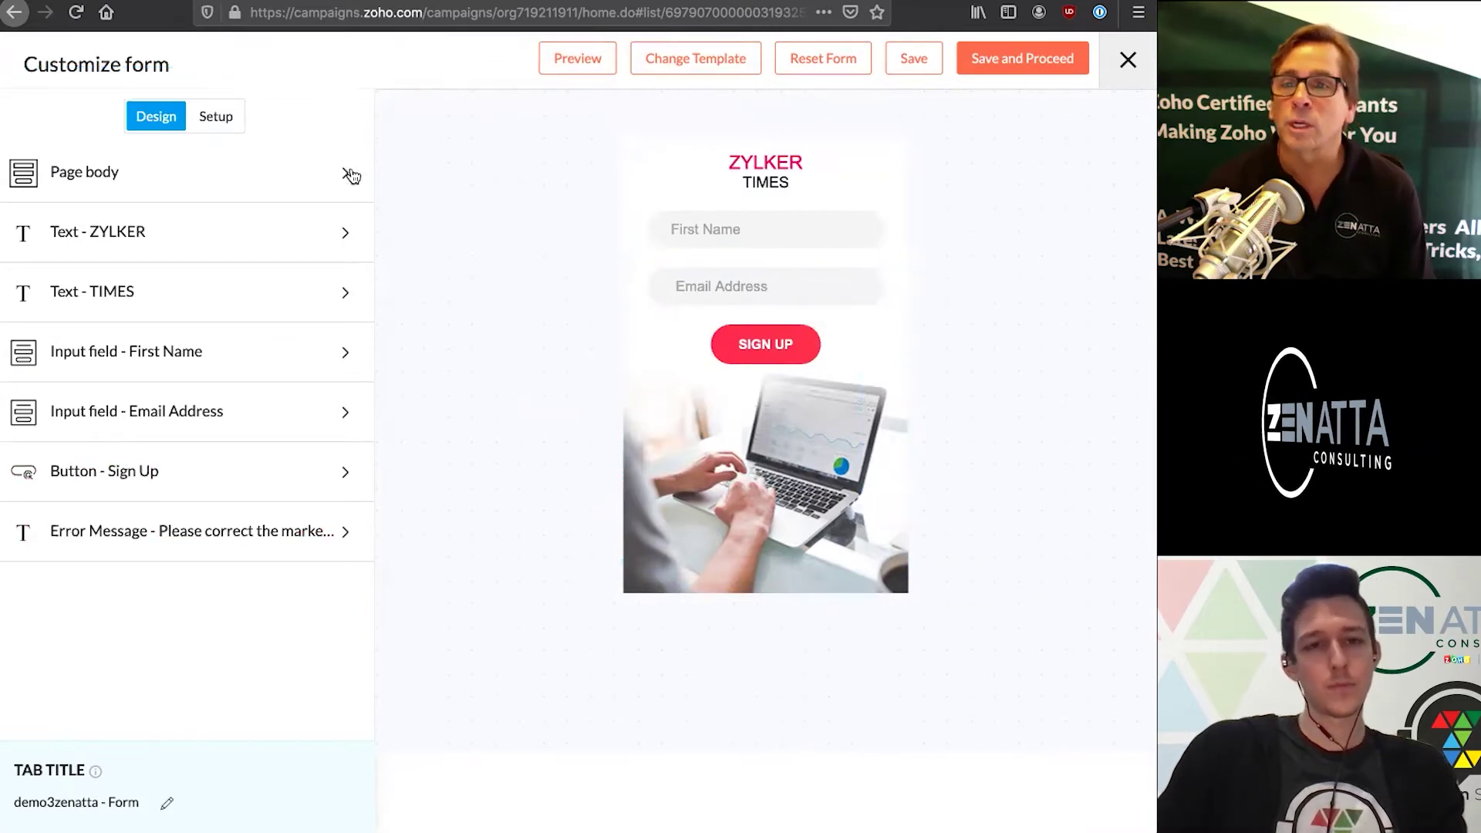
pyautogui.click(321, 234)
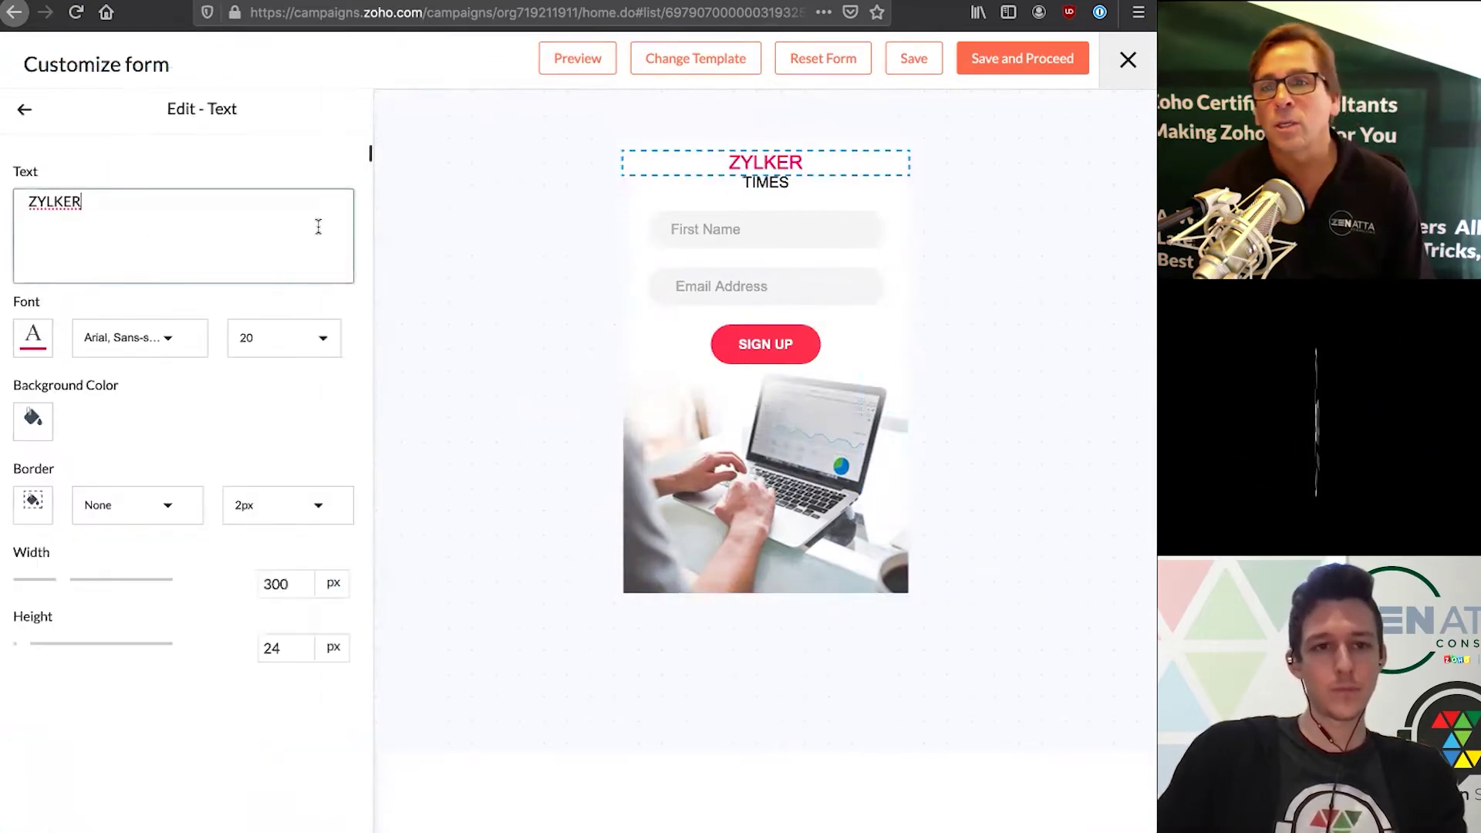
pyautogui.click(304, 225)
pyautogui.hotkey('ctrl', 'a')
pyautogui.write('Zenatta')
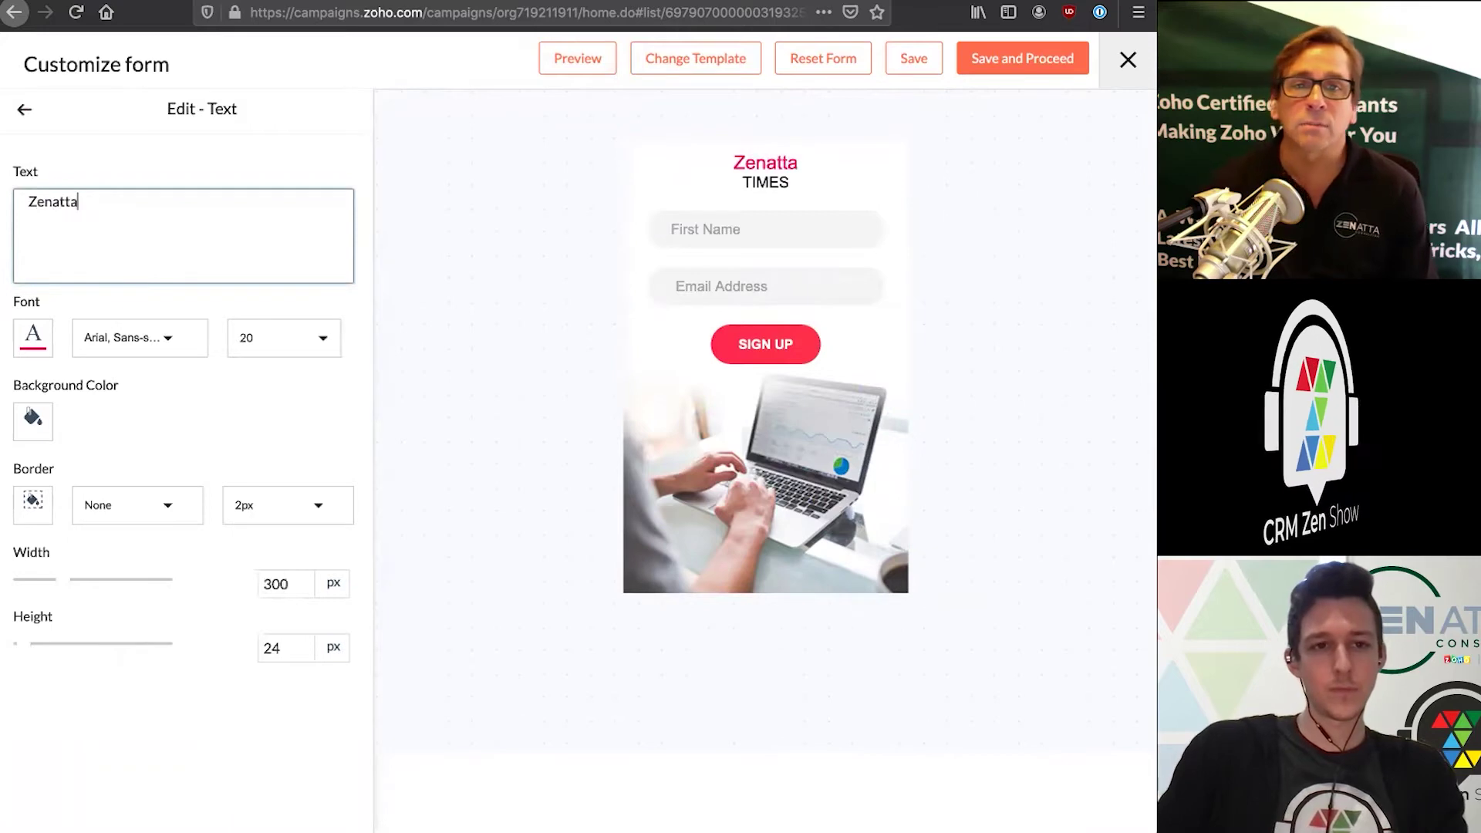
# - Make the Zenatta heading dark green (#007c44) at font size 24
pyautogui.click(50, 343)
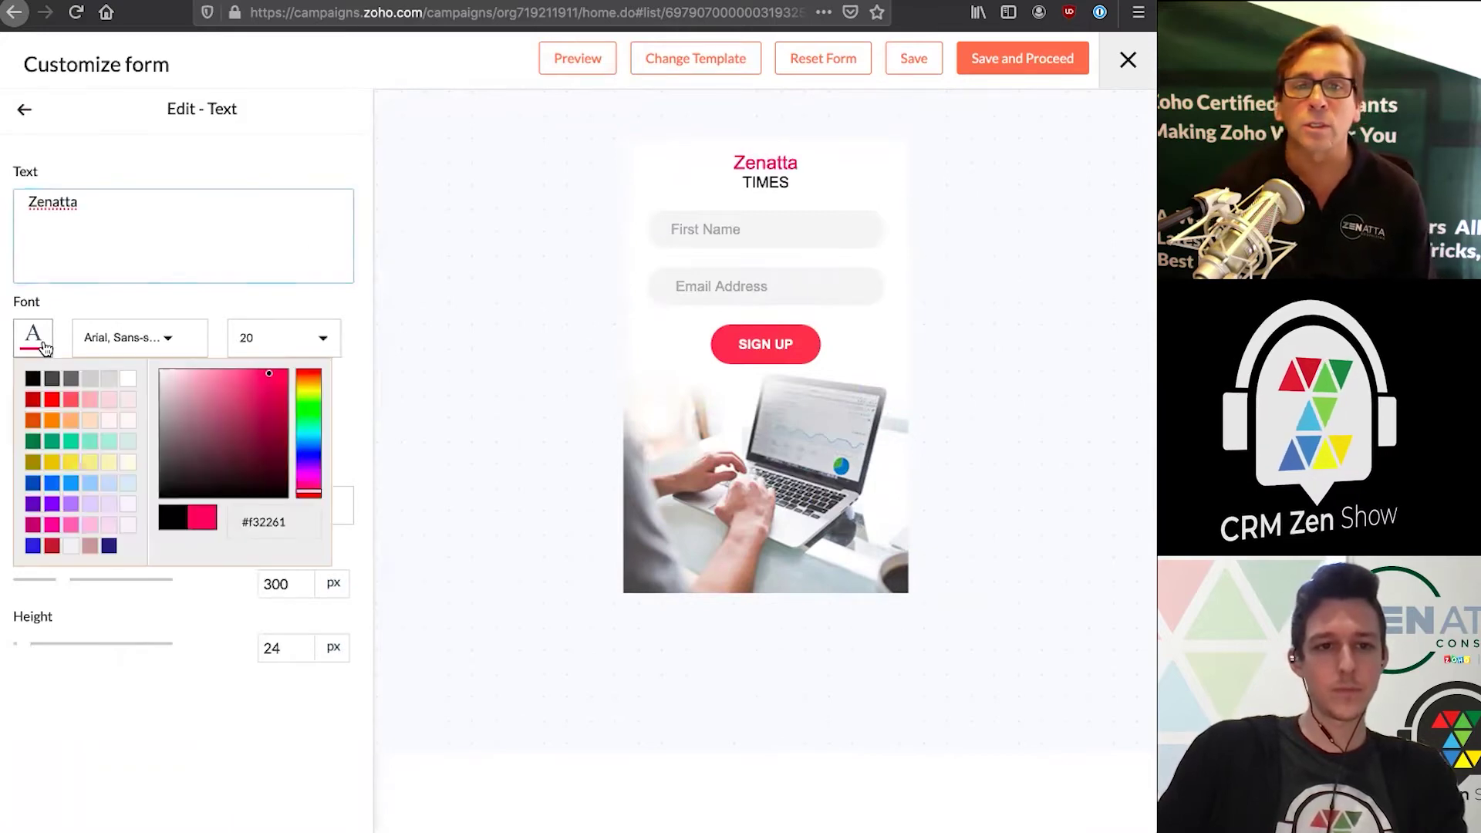
pyautogui.click(32, 440)
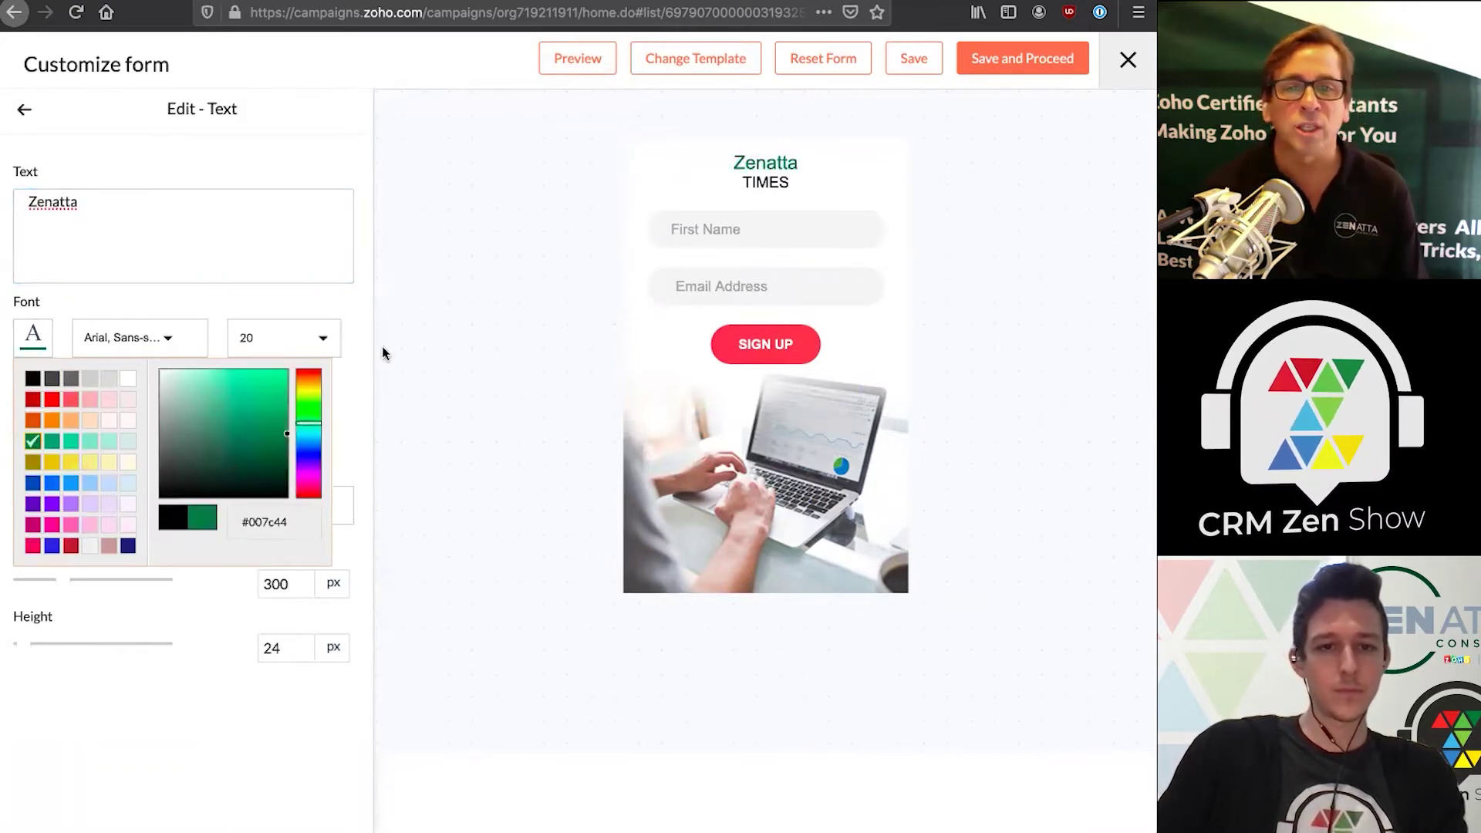
pyautogui.click(356, 317)
pyautogui.click(318, 339)
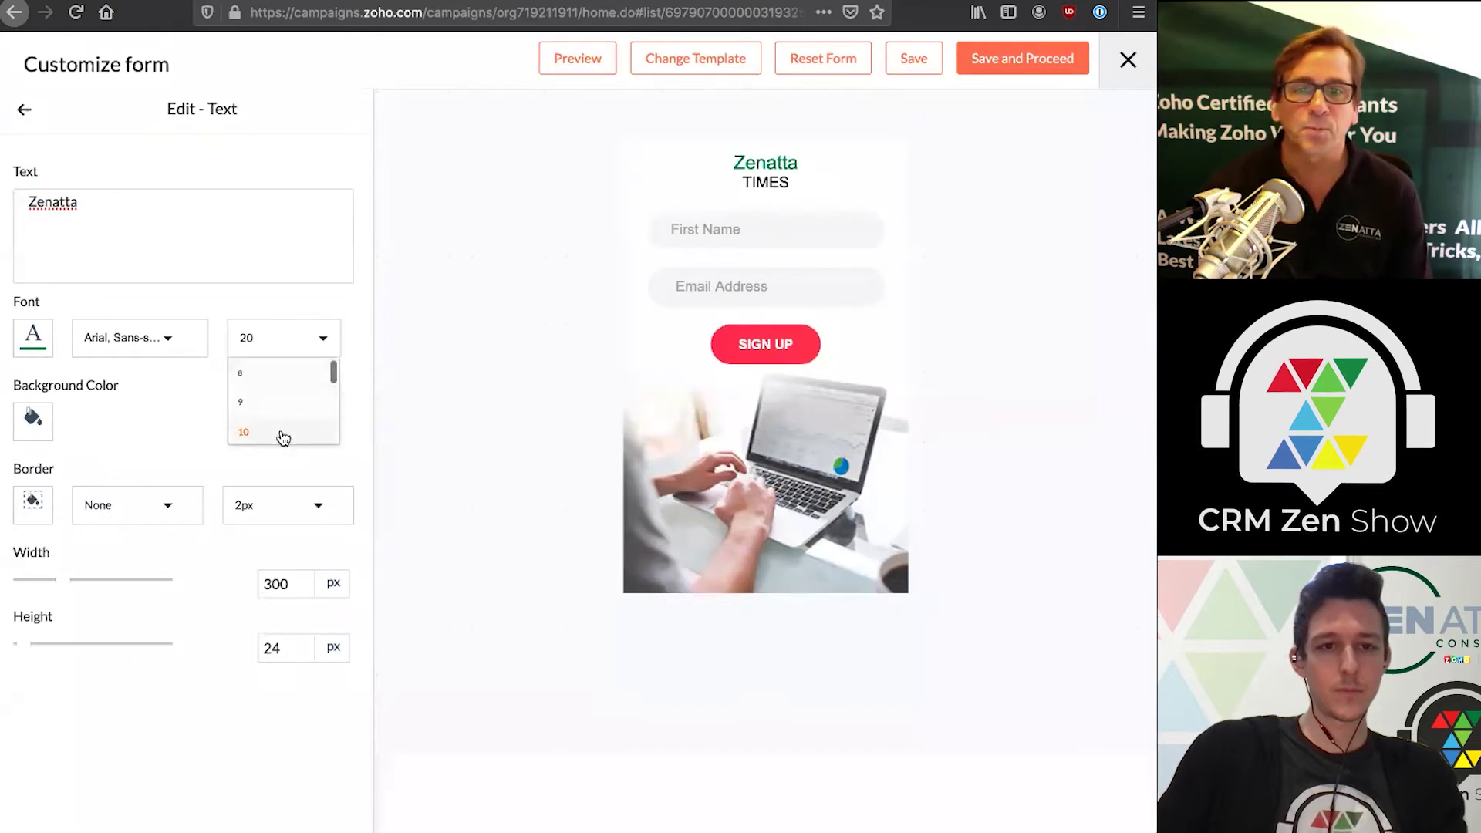
pyautogui.scroll(-5, 283, 432)
pyautogui.scroll(1, 287, 420)
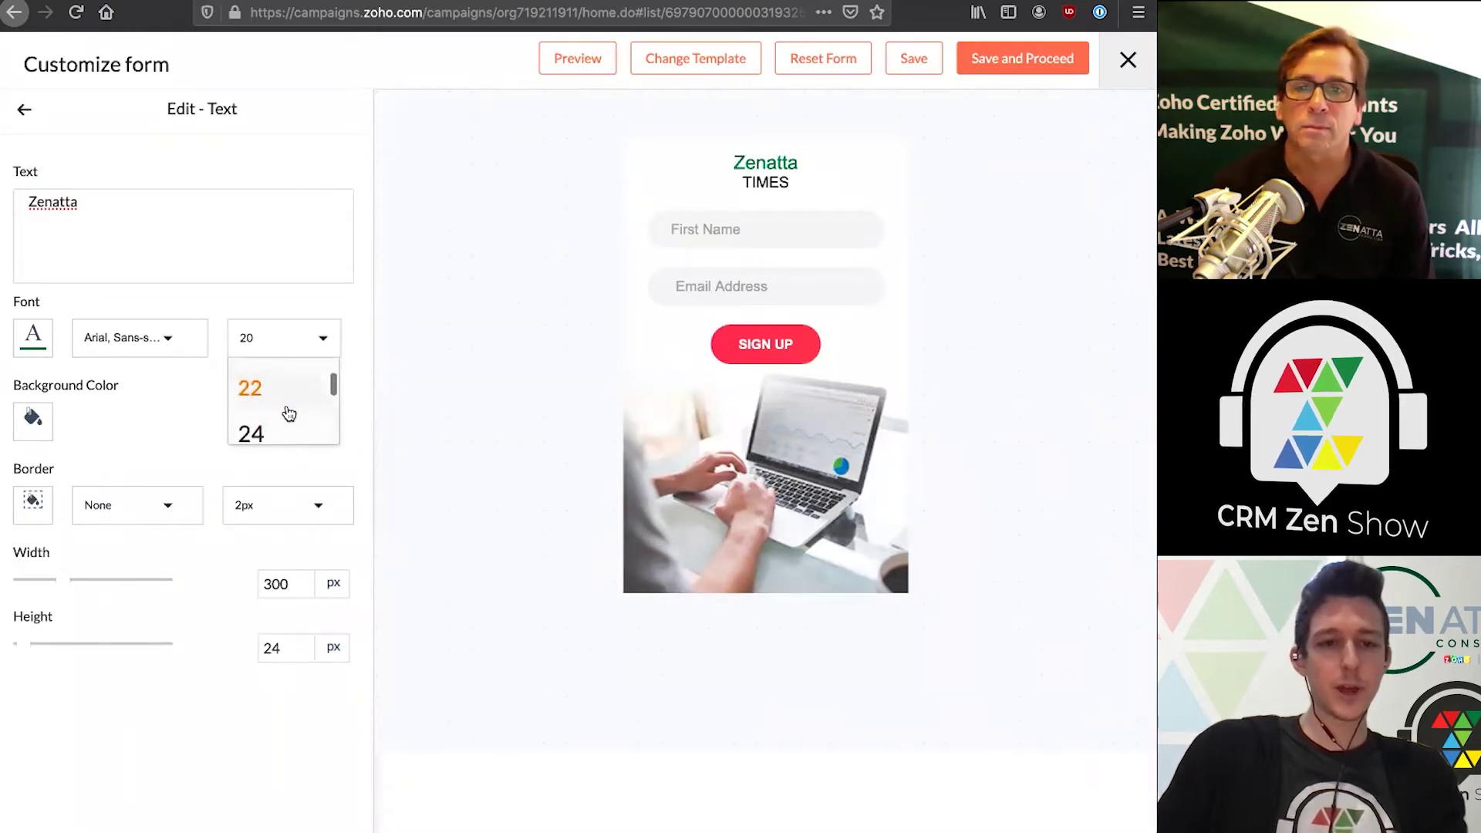
pyautogui.click(286, 432)
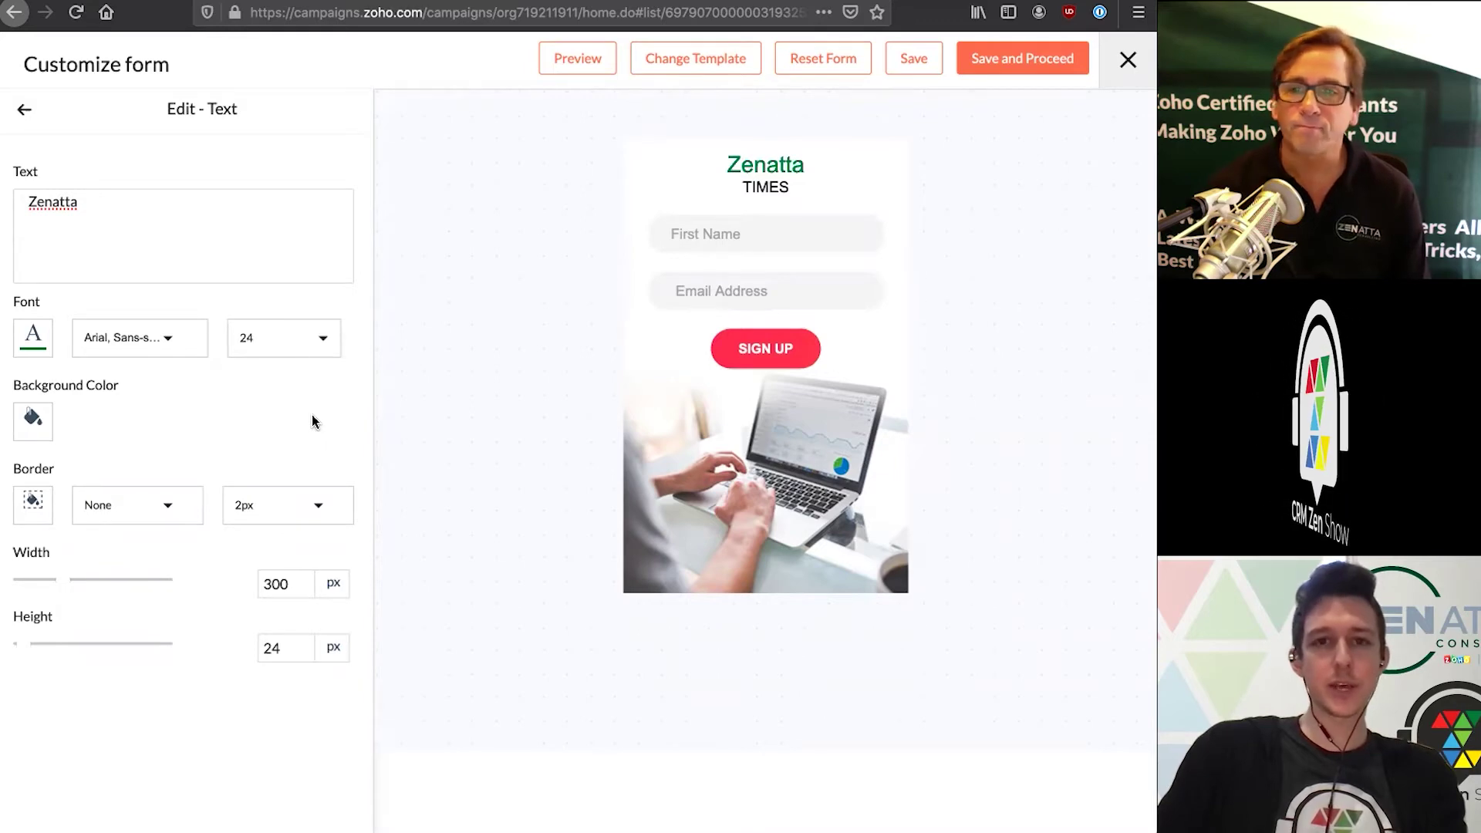
# - Replace the TIMES subheading with 'Newsletter'
pyautogui.click(28, 108)
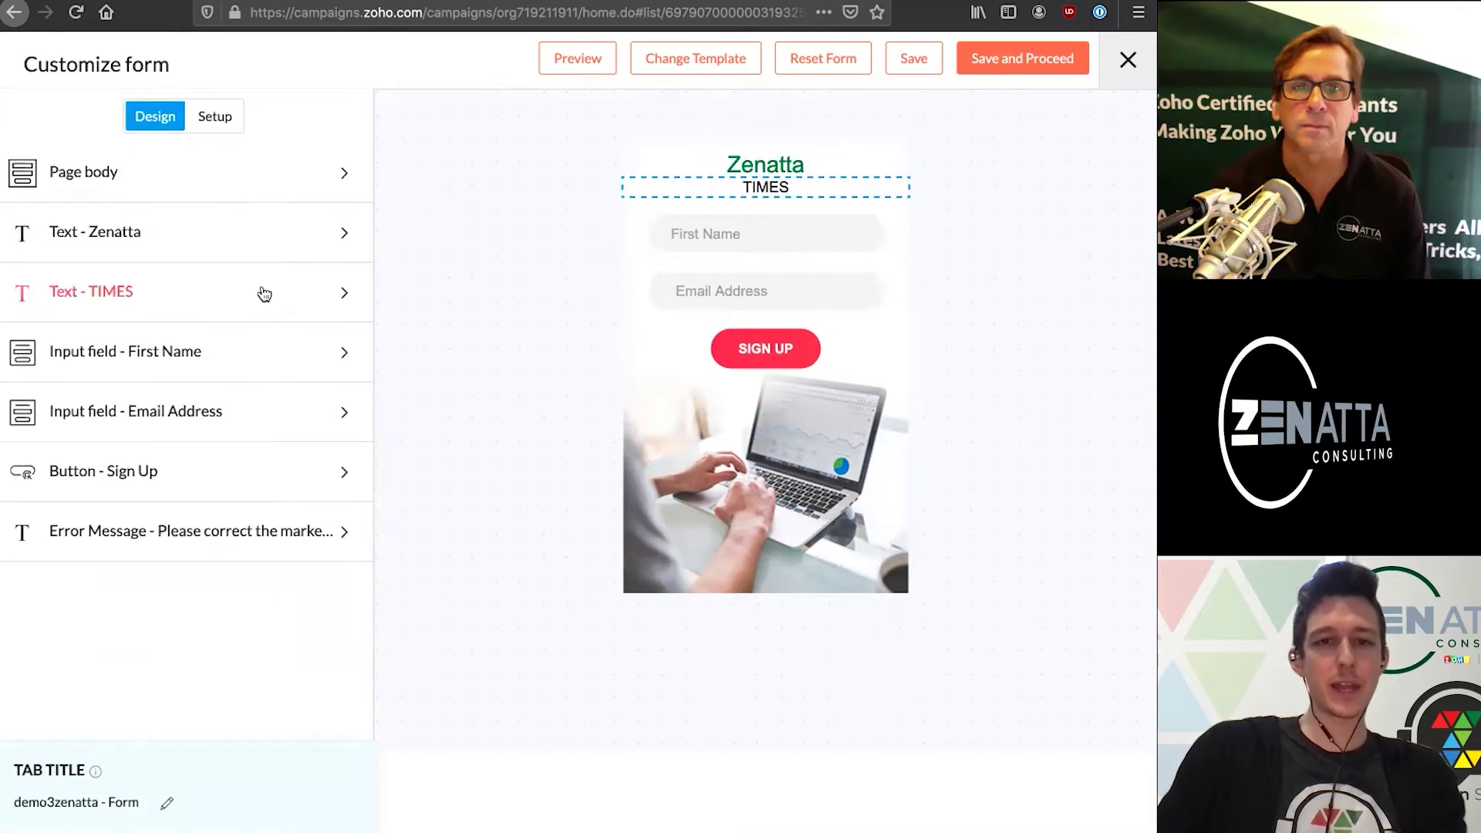
pyautogui.click(171, 290)
pyautogui.click(222, 216)
pyautogui.hotkey('ctrl', 'a')
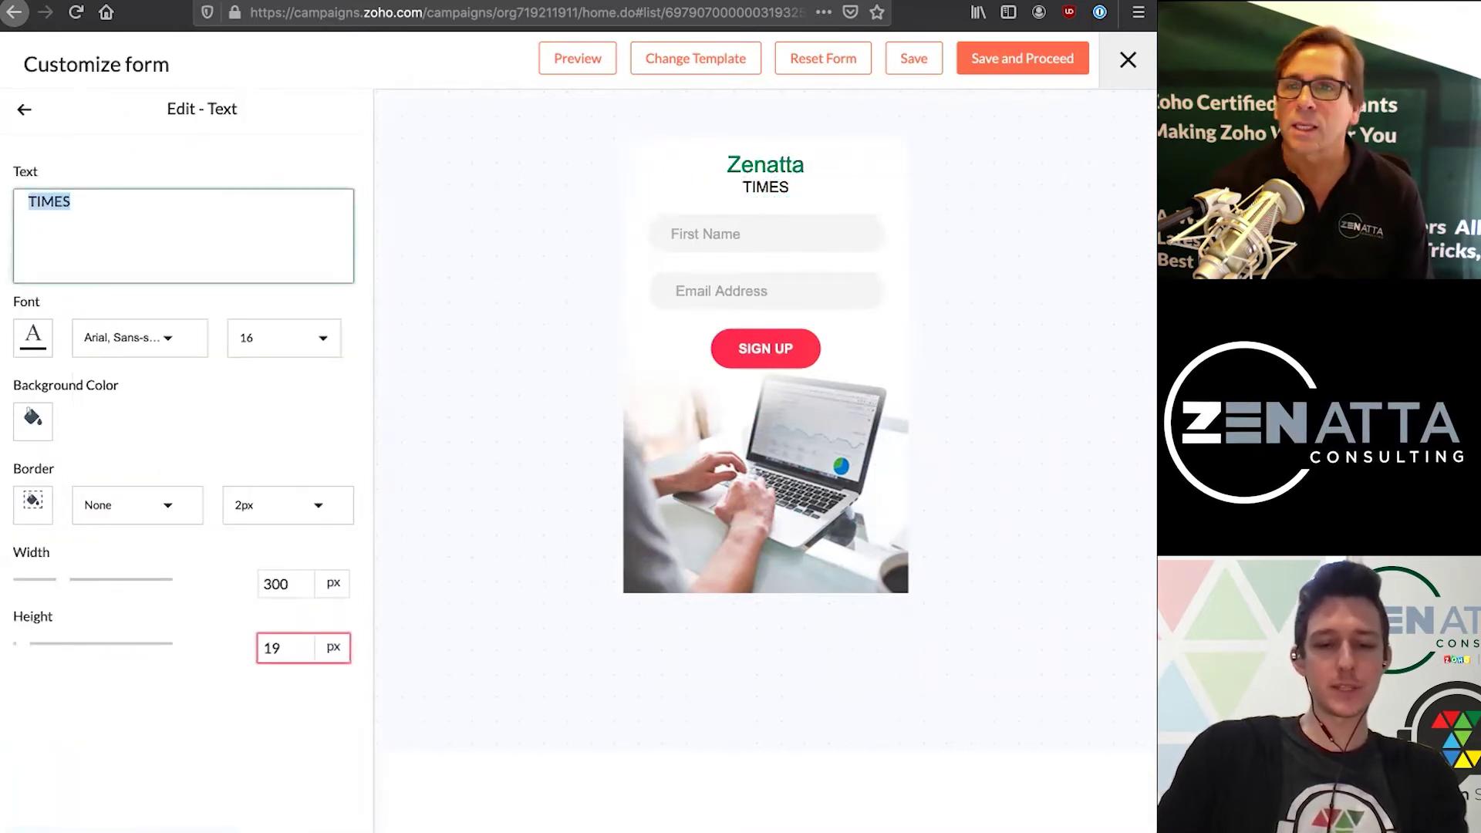
pyautogui.write('Newsletter')
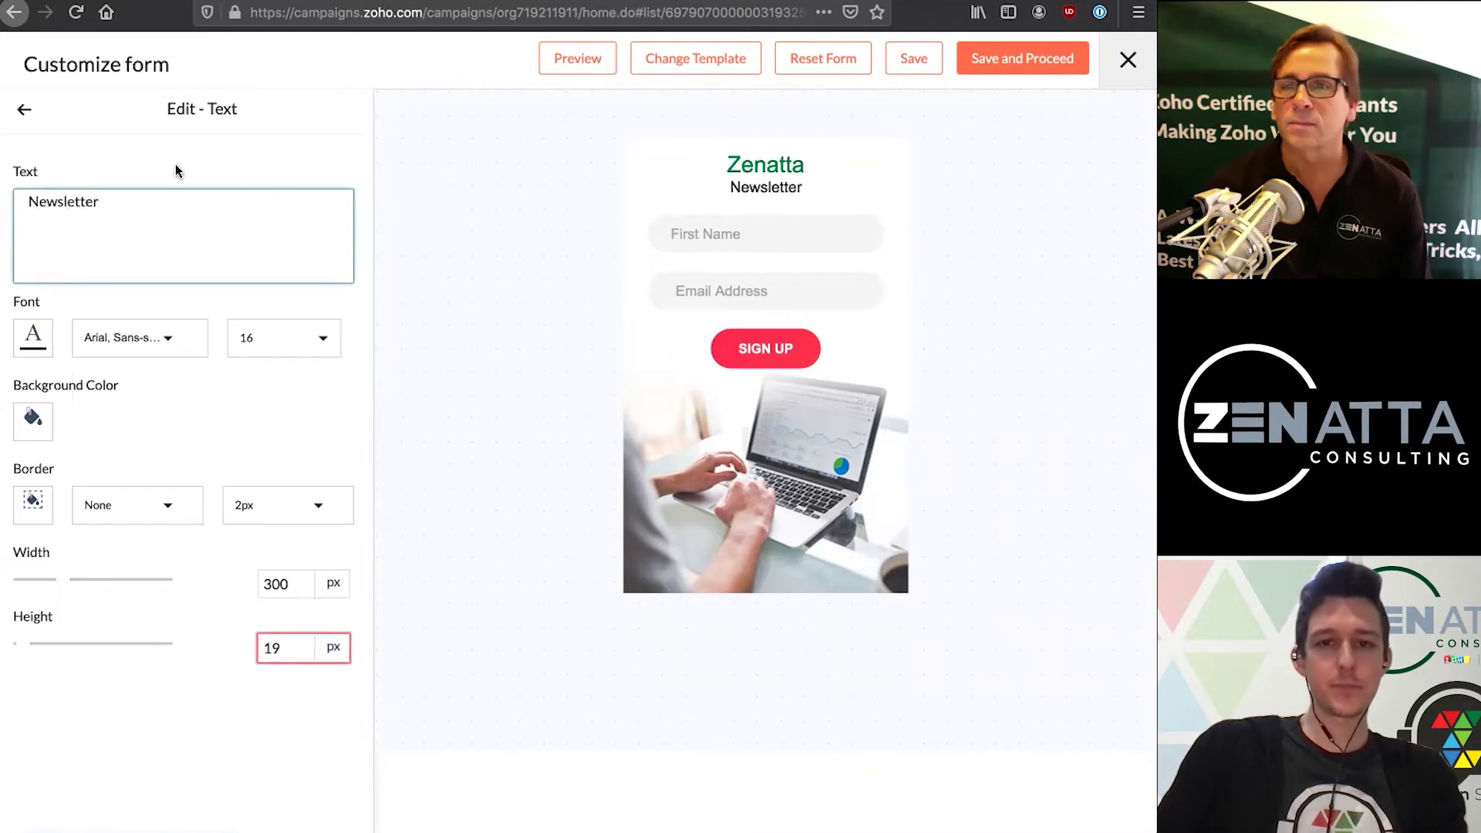
pyautogui.click(19, 110)
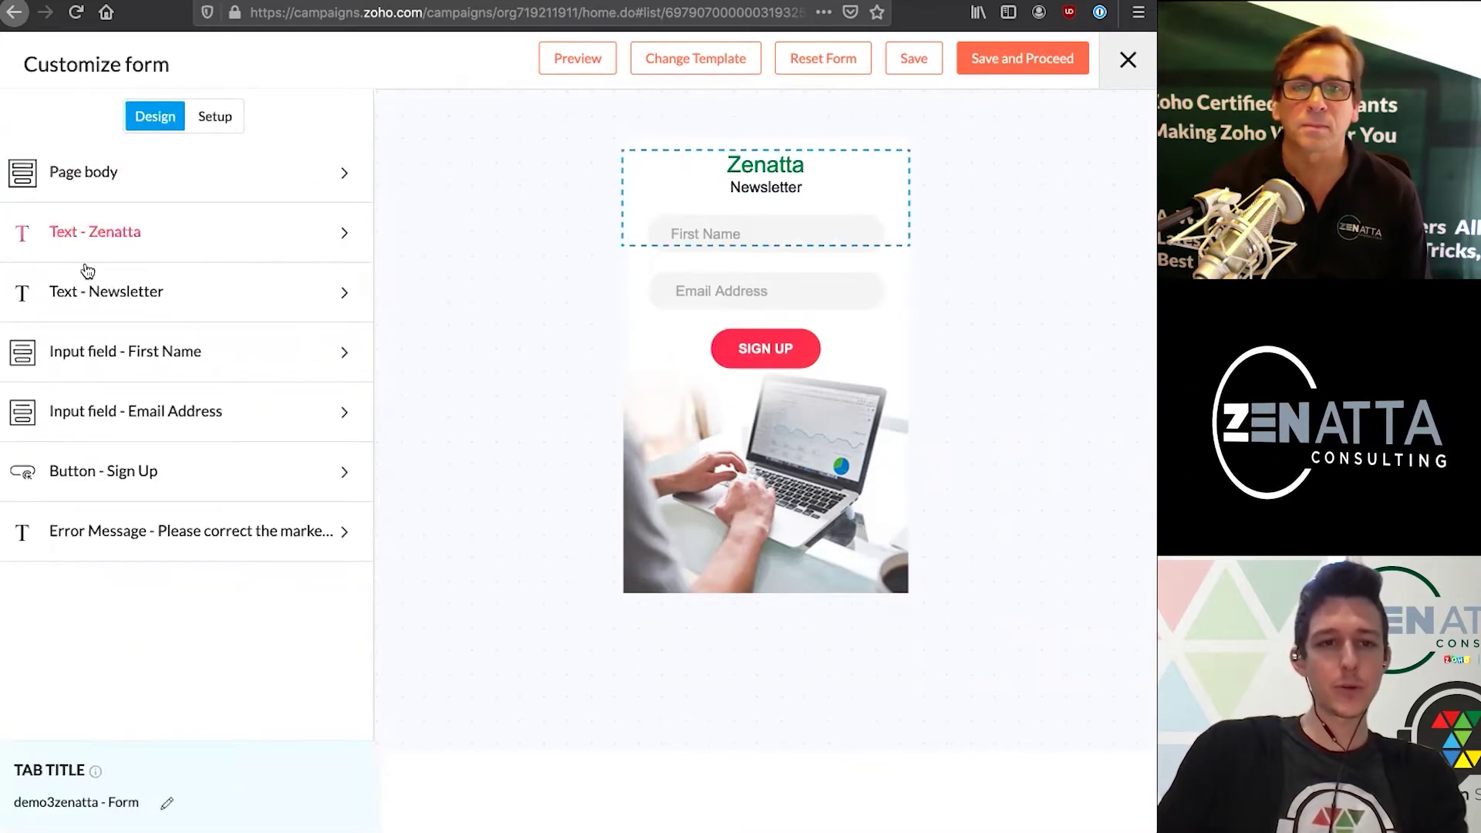
# - Try 'Full Name' as the name field placeholder, then restore it to 'First Name'
pyautogui.click(90, 332)
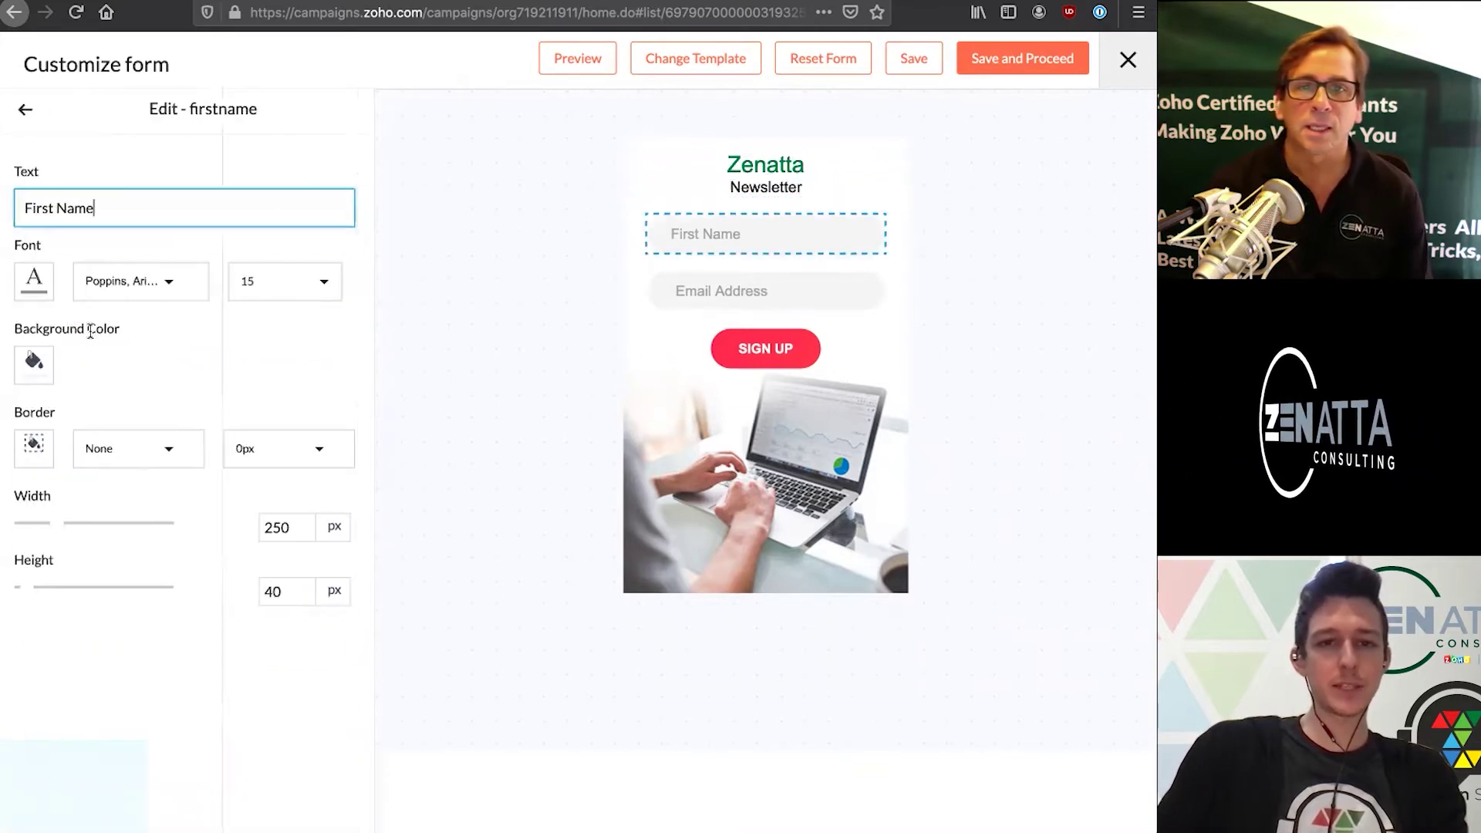
pyautogui.press('Home')
pyautogui.hotkey('ctrl', 'shift', 'Right')
pyautogui.hotkey('ctrl', 'shift', 'Right')
pyautogui.write('F')
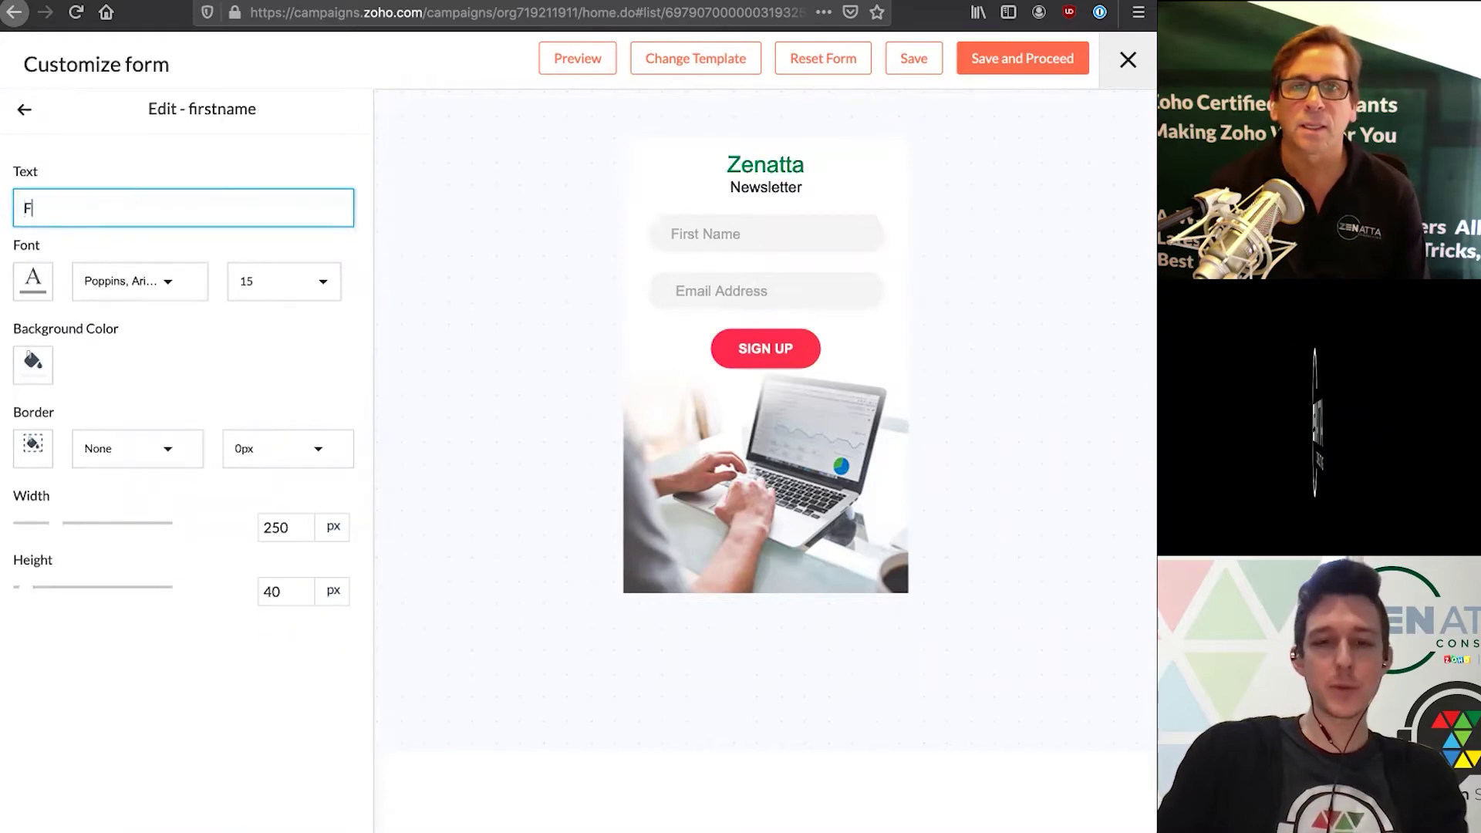
pyautogui.write('ull Name')
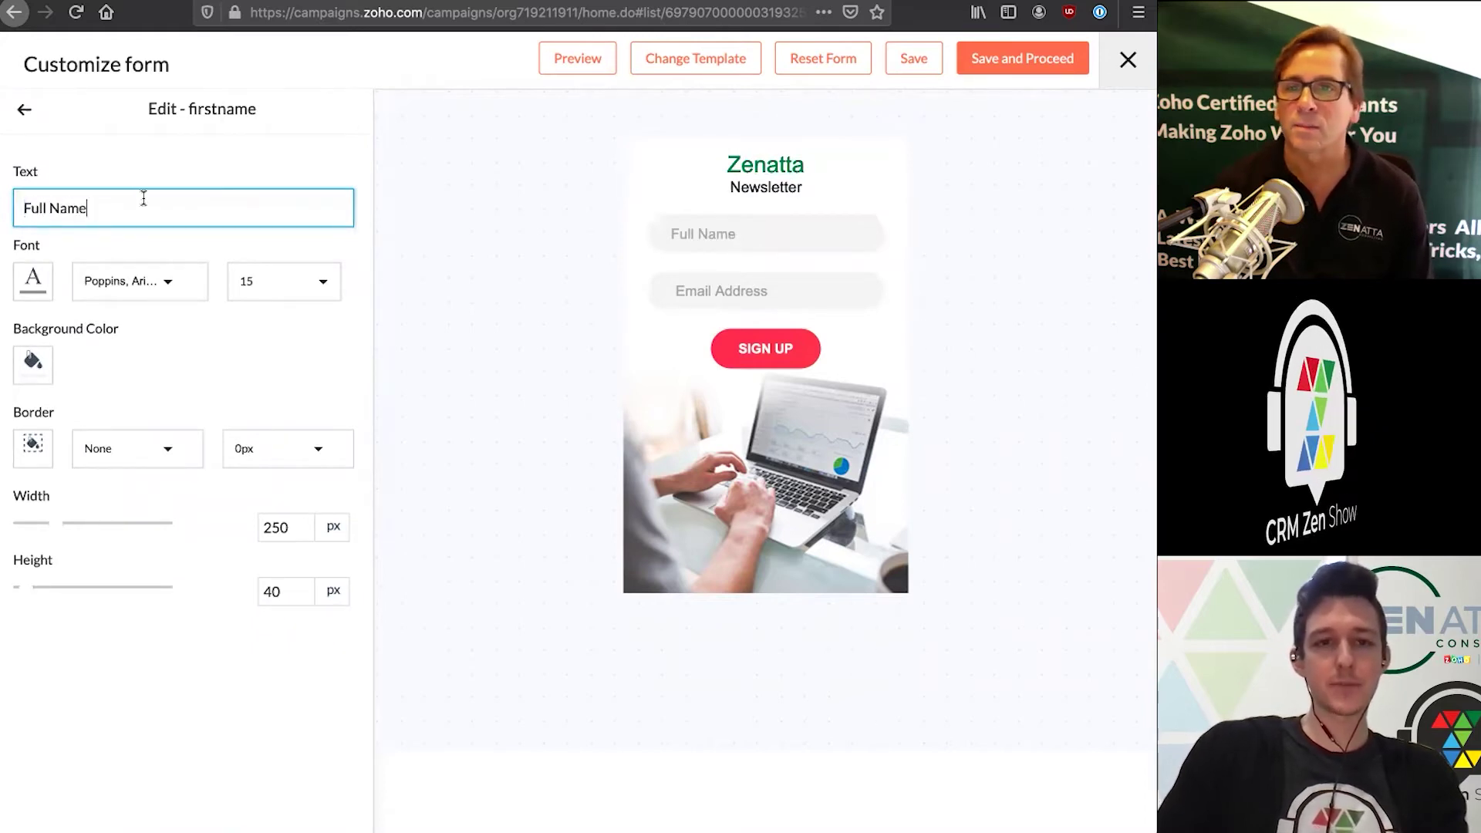
pyautogui.press('Home')
pyautogui.hotkey('ctrl', 'shift', 'Right')
pyautogui.hotkey('ctrl', 'shift', 'Right')
pyautogui.write('First ')
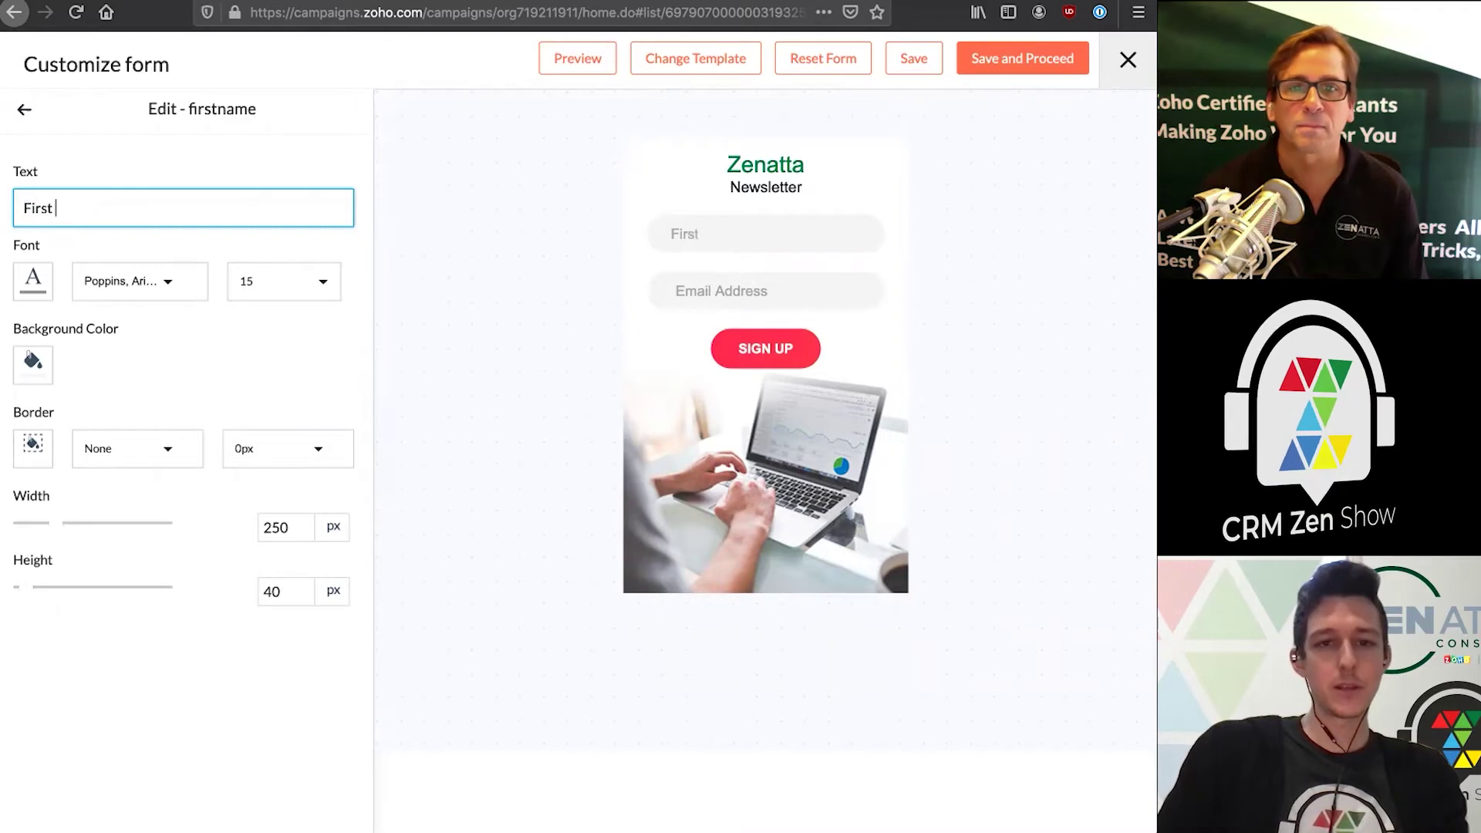
pyautogui.write('Name')
pyautogui.click(122, 182)
# - Edit the Sign Up button, trying dark green for its label text
pyautogui.click(24, 109)
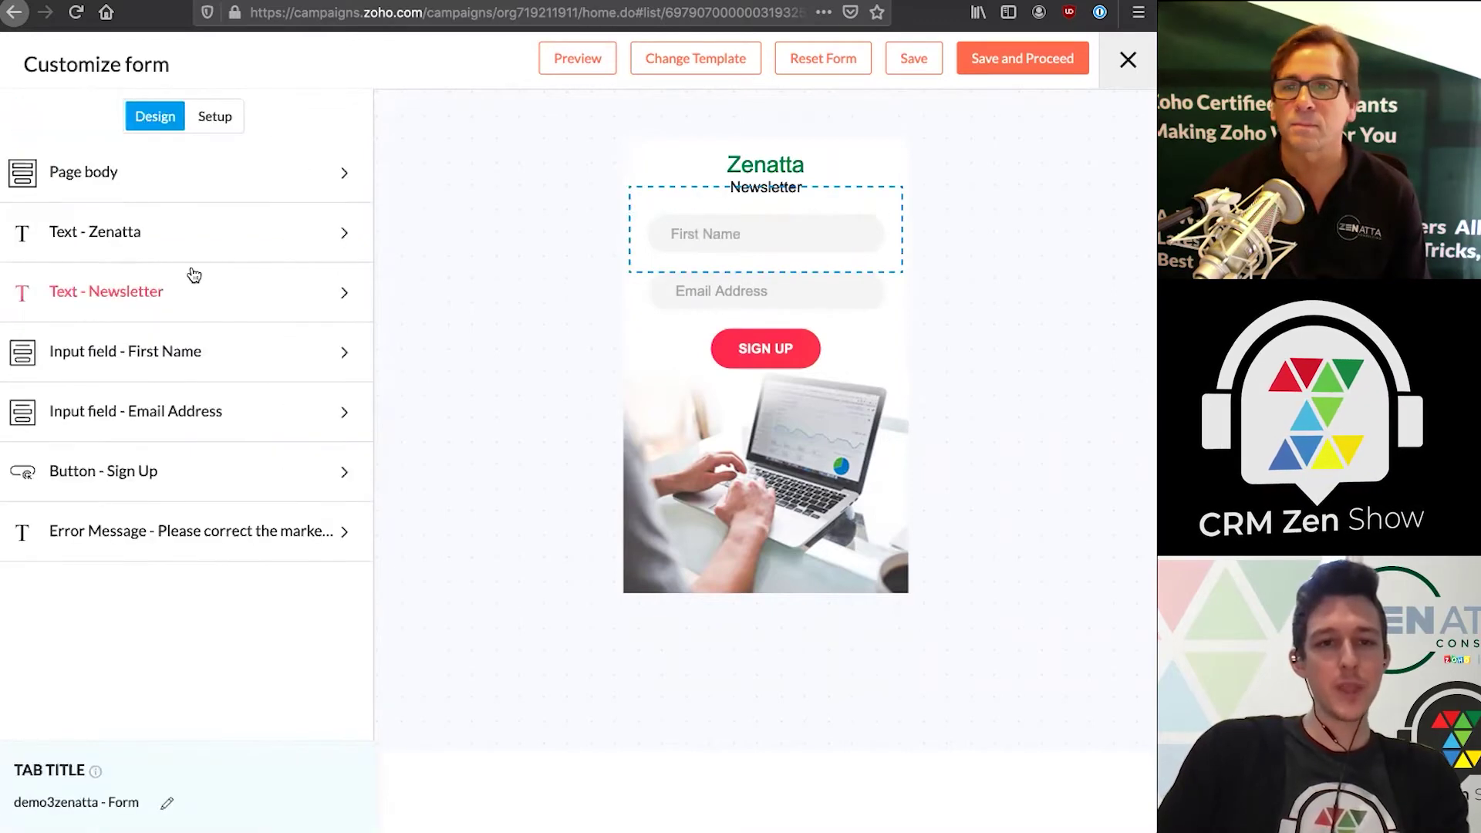
pyautogui.click(187, 469)
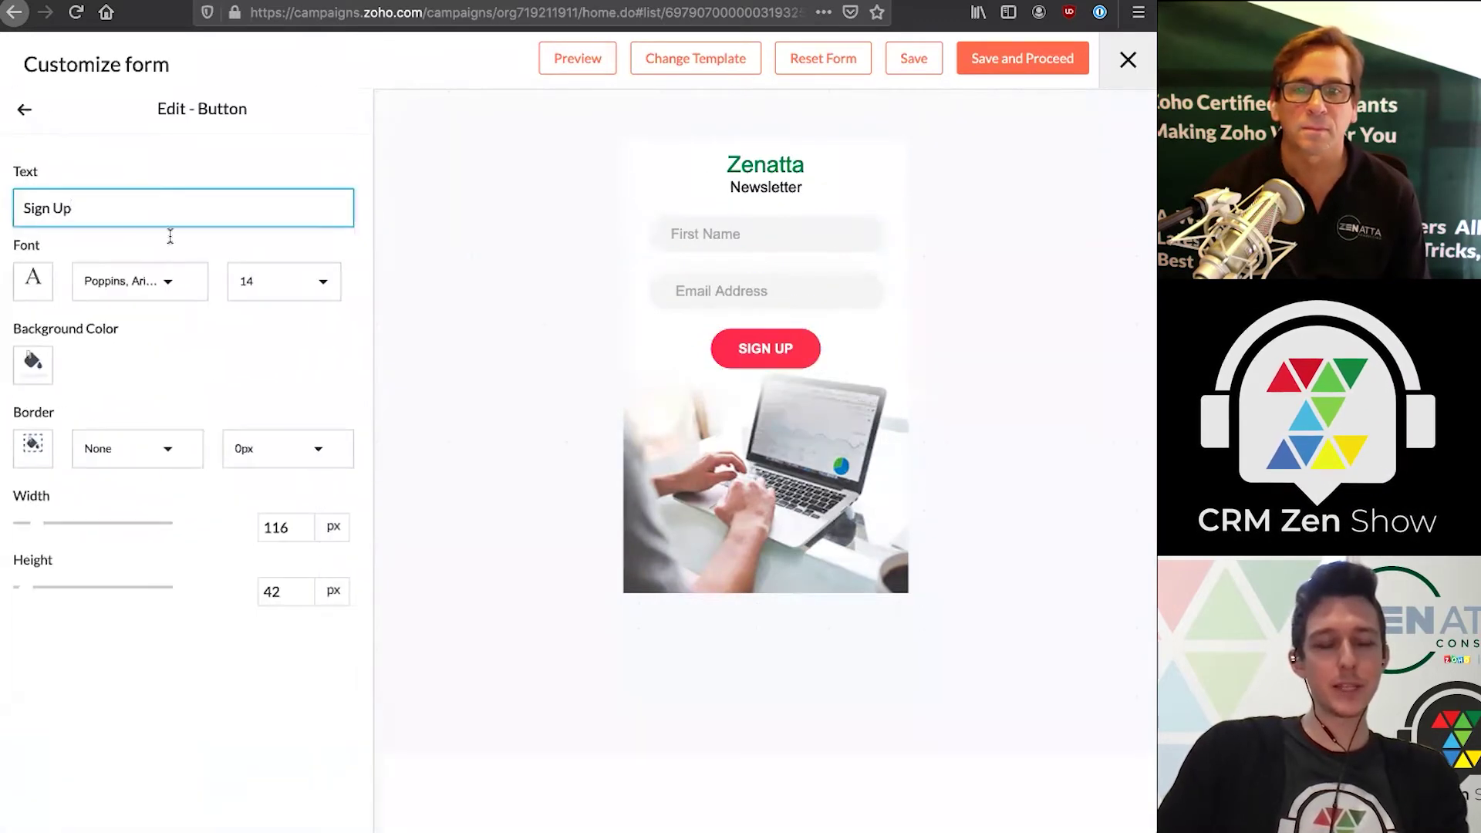
pyautogui.tripleClick(175, 195)
pyautogui.doubleClick(201, 201)
pyautogui.click(202, 202)
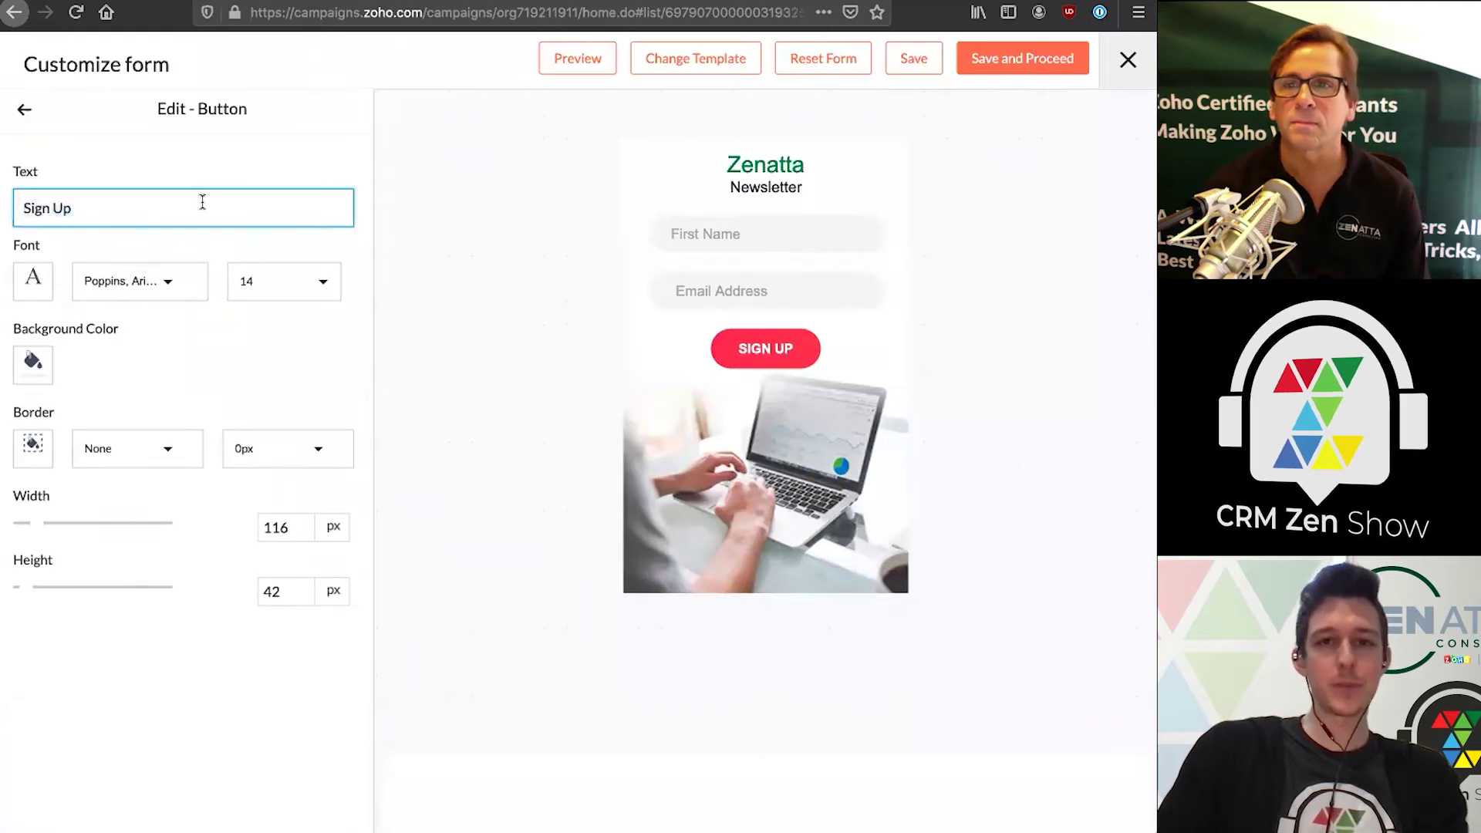
pyautogui.click(34, 281)
pyautogui.click(32, 384)
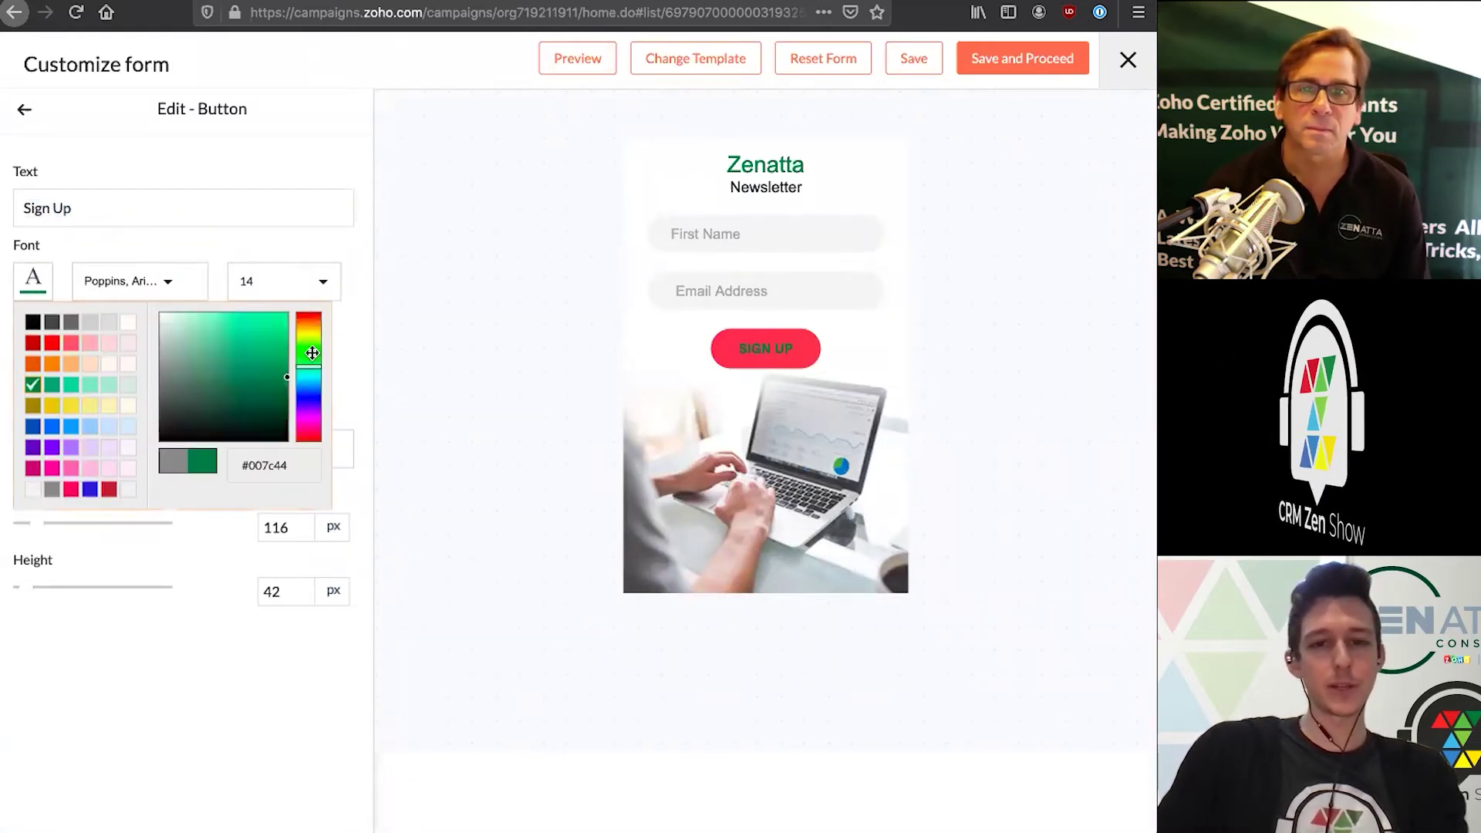
pyautogui.click(68, 265)
# - Give the Sign Up button white text on a dark green #007c44 background
pyautogui.click(31, 371)
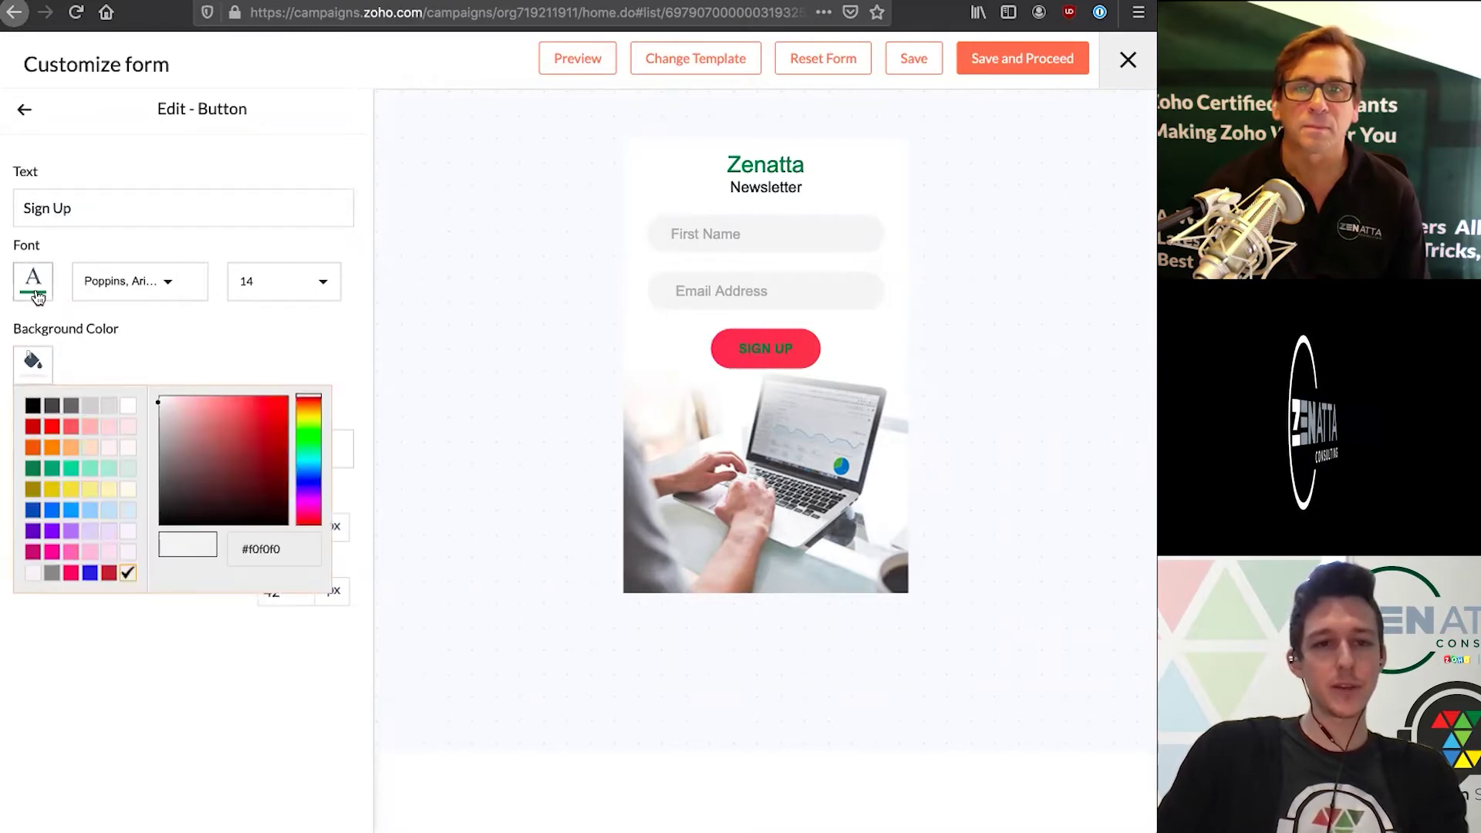
pyautogui.click(36, 297)
pyautogui.click(127, 322)
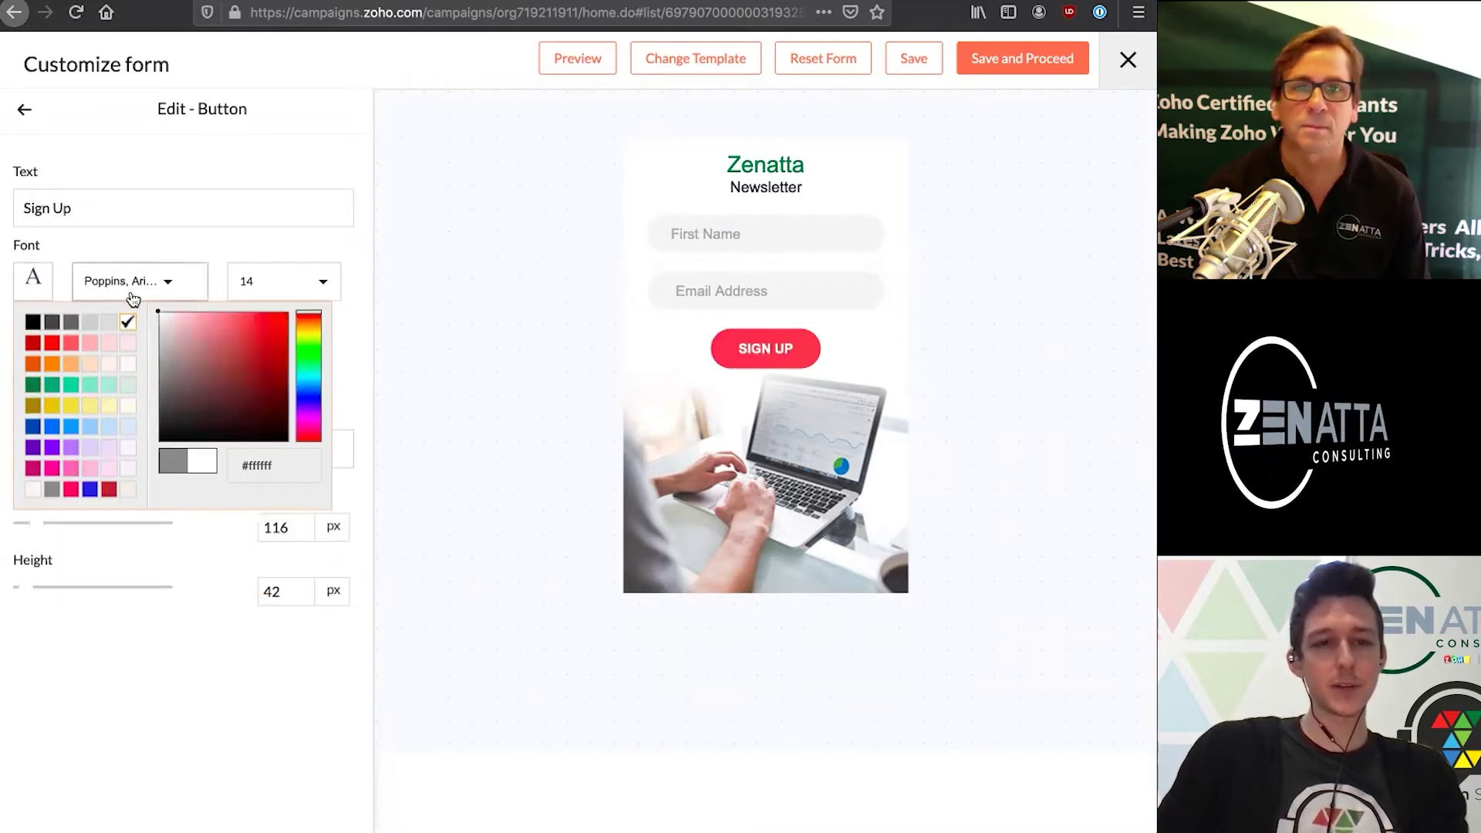
pyautogui.click(136, 236)
pyautogui.click(33, 361)
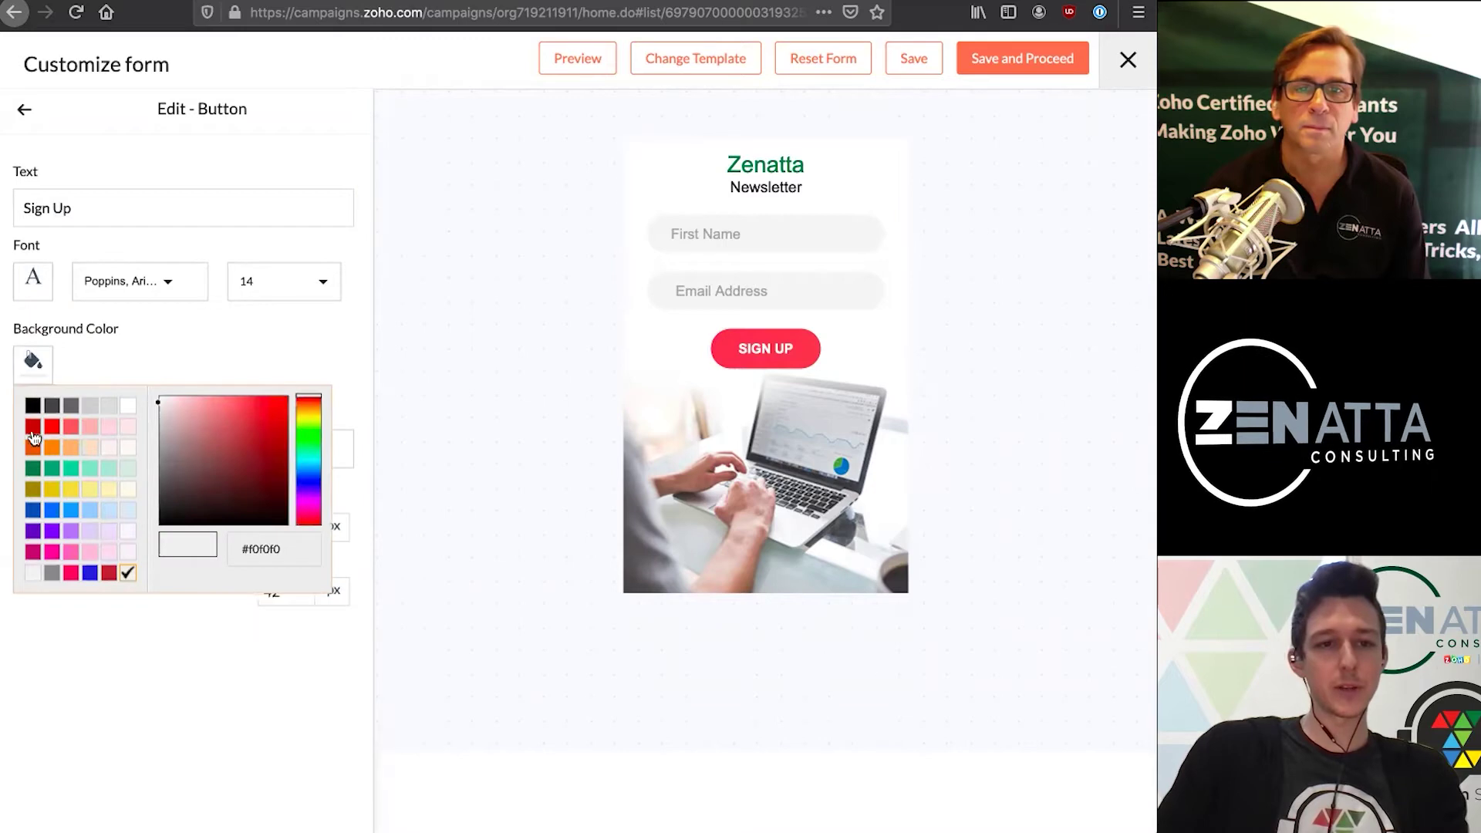
pyautogui.click(33, 468)
pyautogui.click(336, 340)
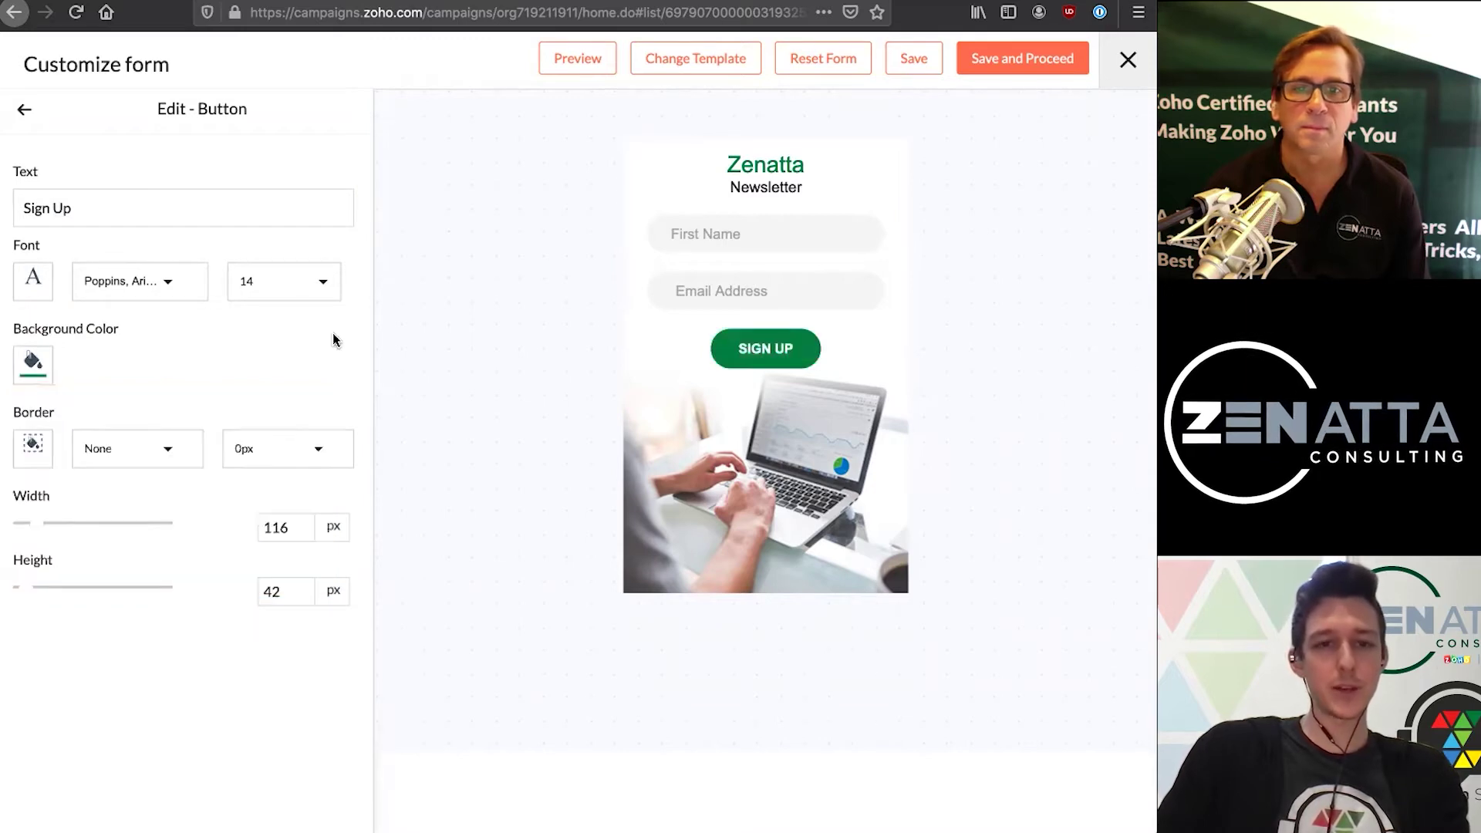
pyautogui.click(23, 111)
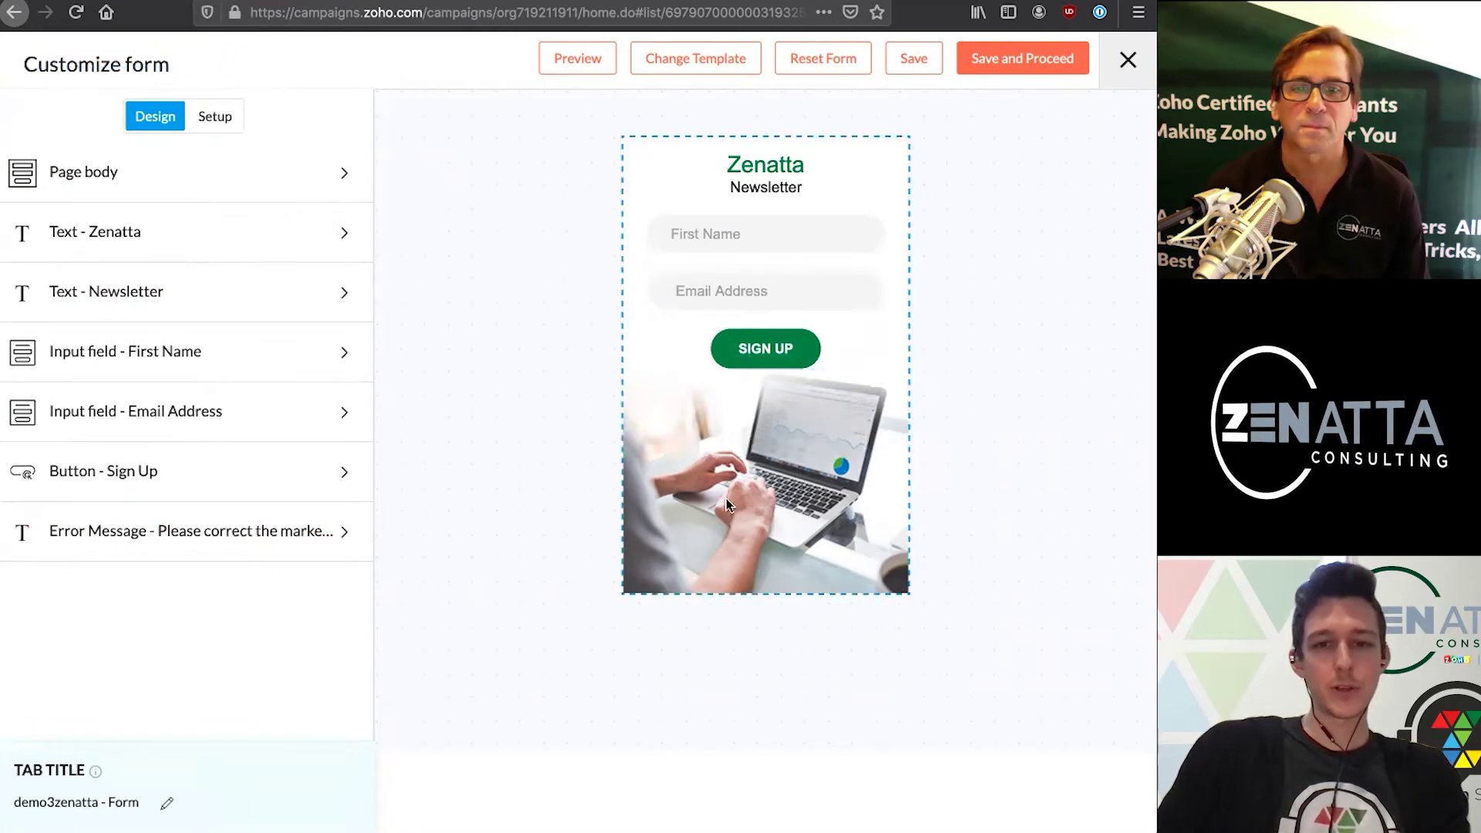
pyautogui.click(305, 175)
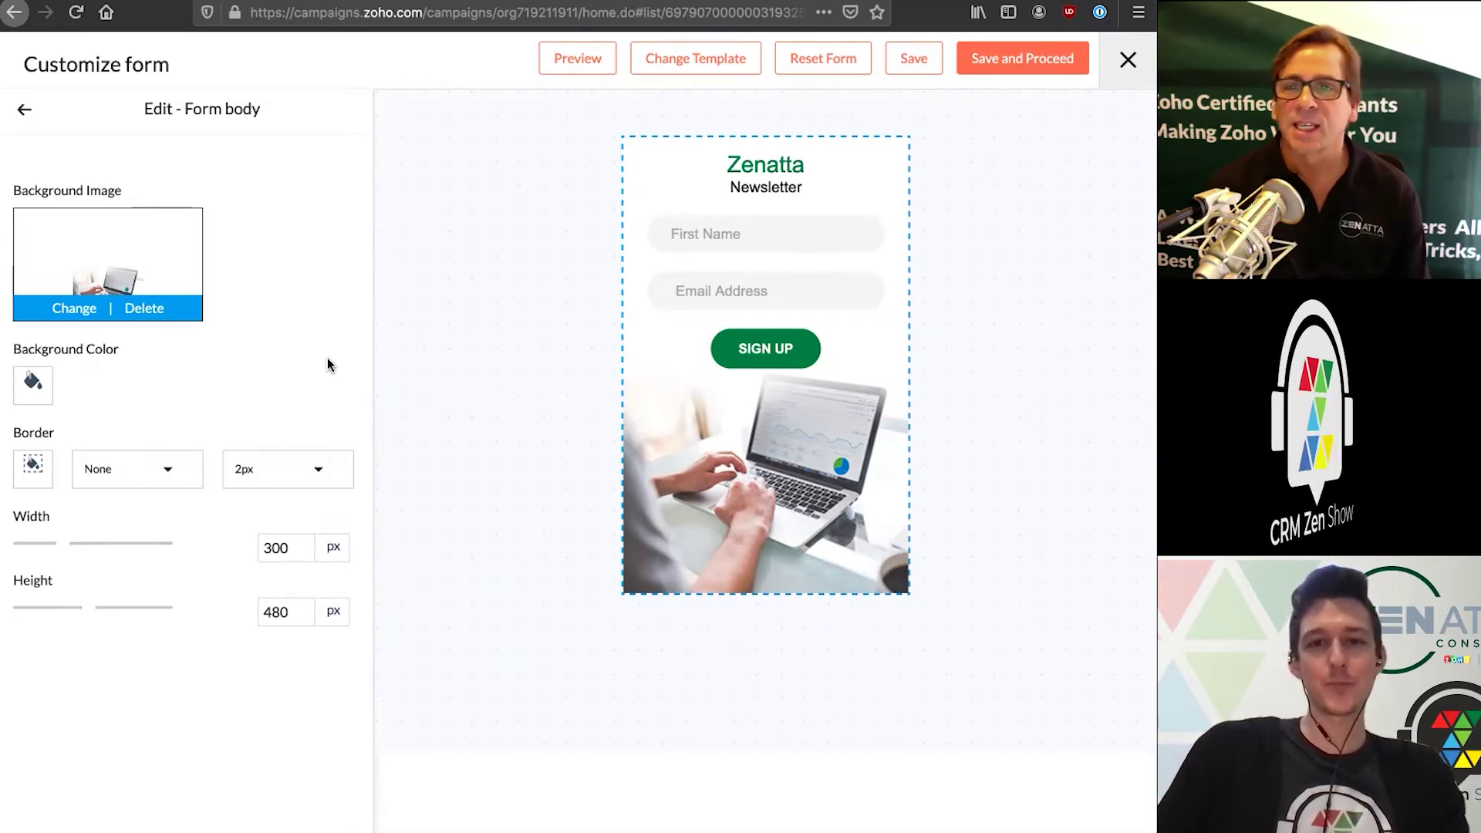
pyautogui.click(300, 74)
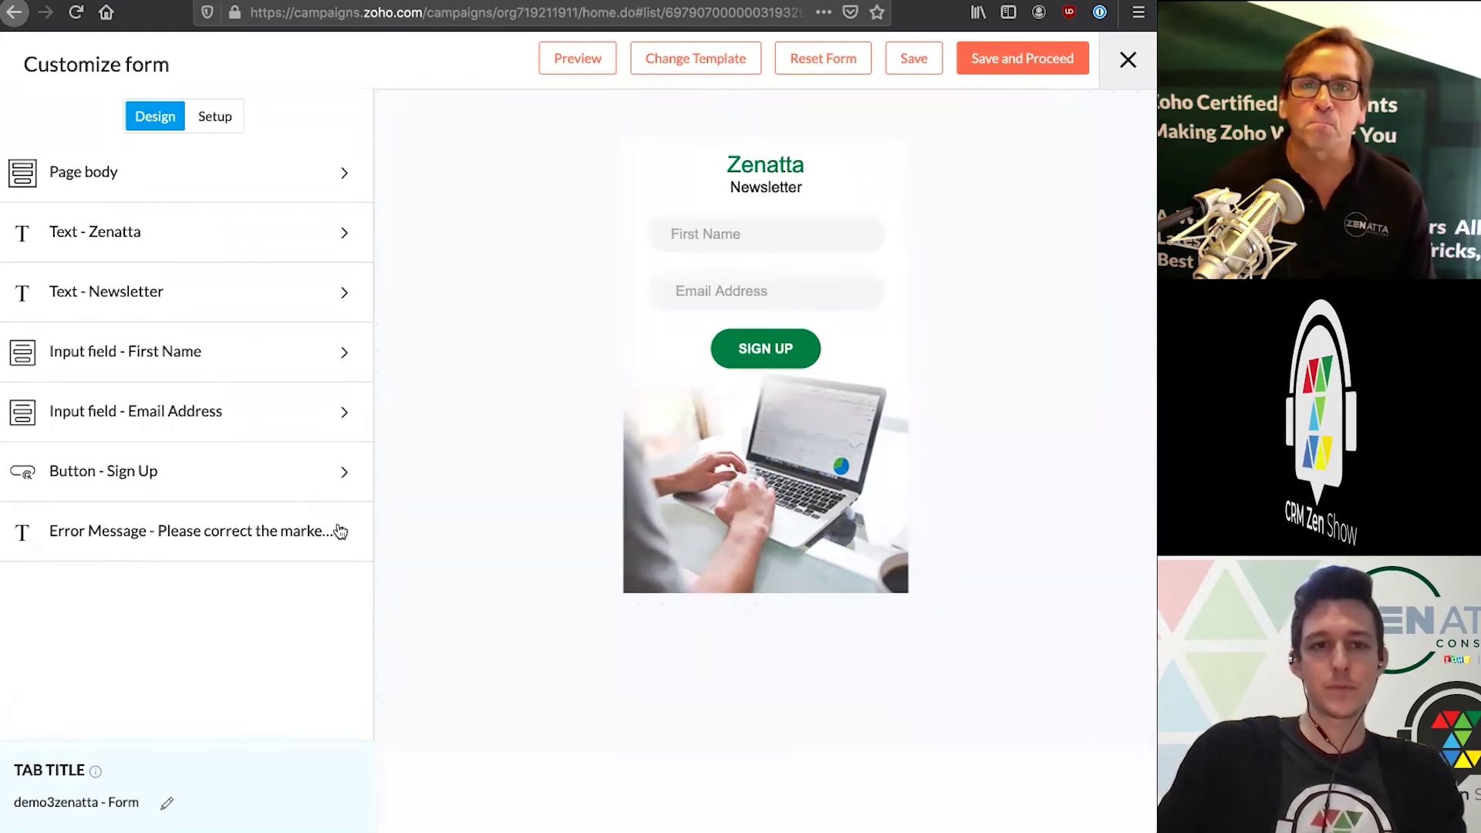
pyautogui.click(228, 117)
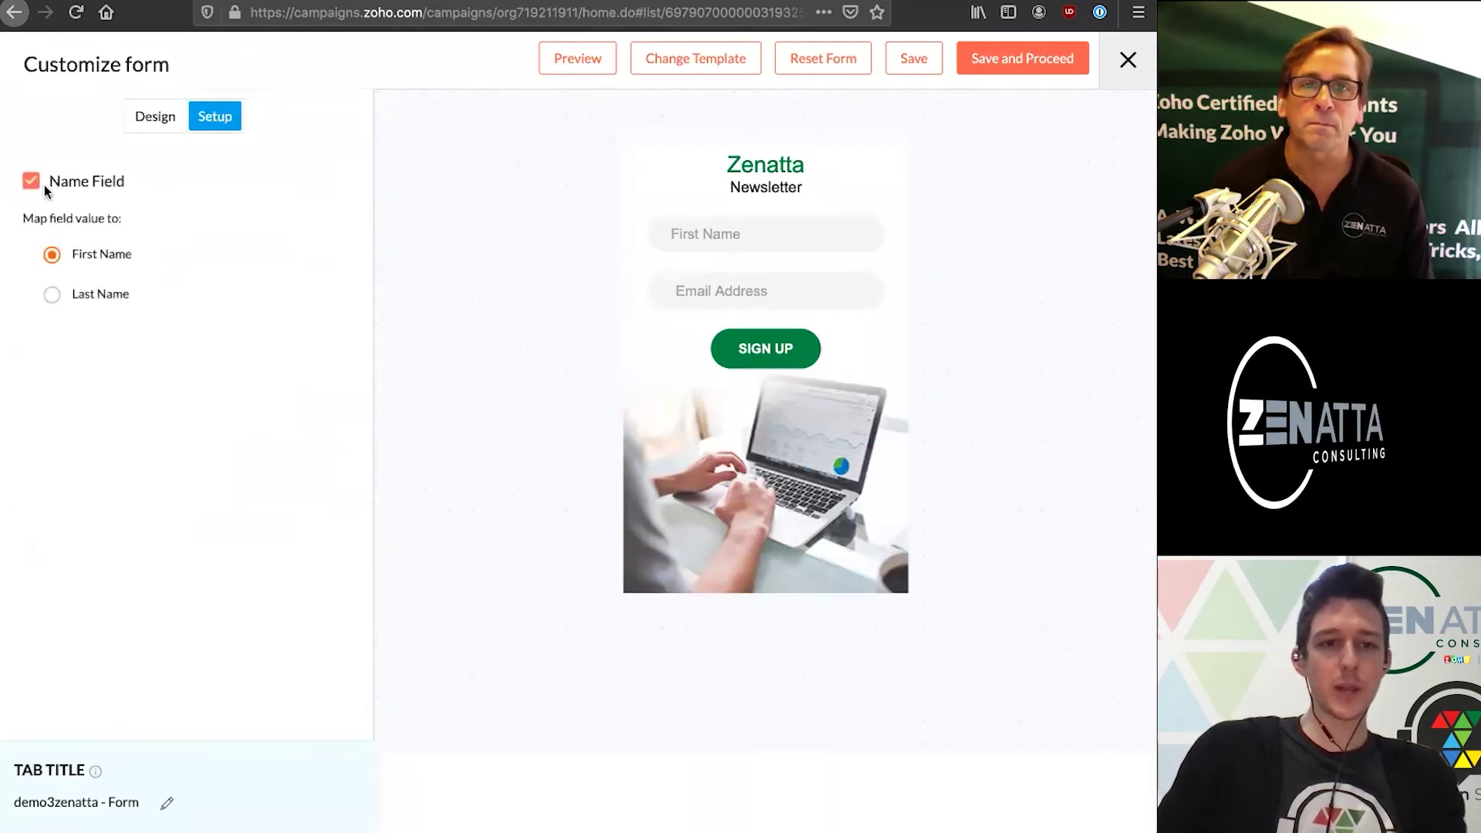
# - Keep the Name field on, map it to First Name after trying Last Name, and save
pyautogui.click(32, 182)
pyautogui.click(32, 184)
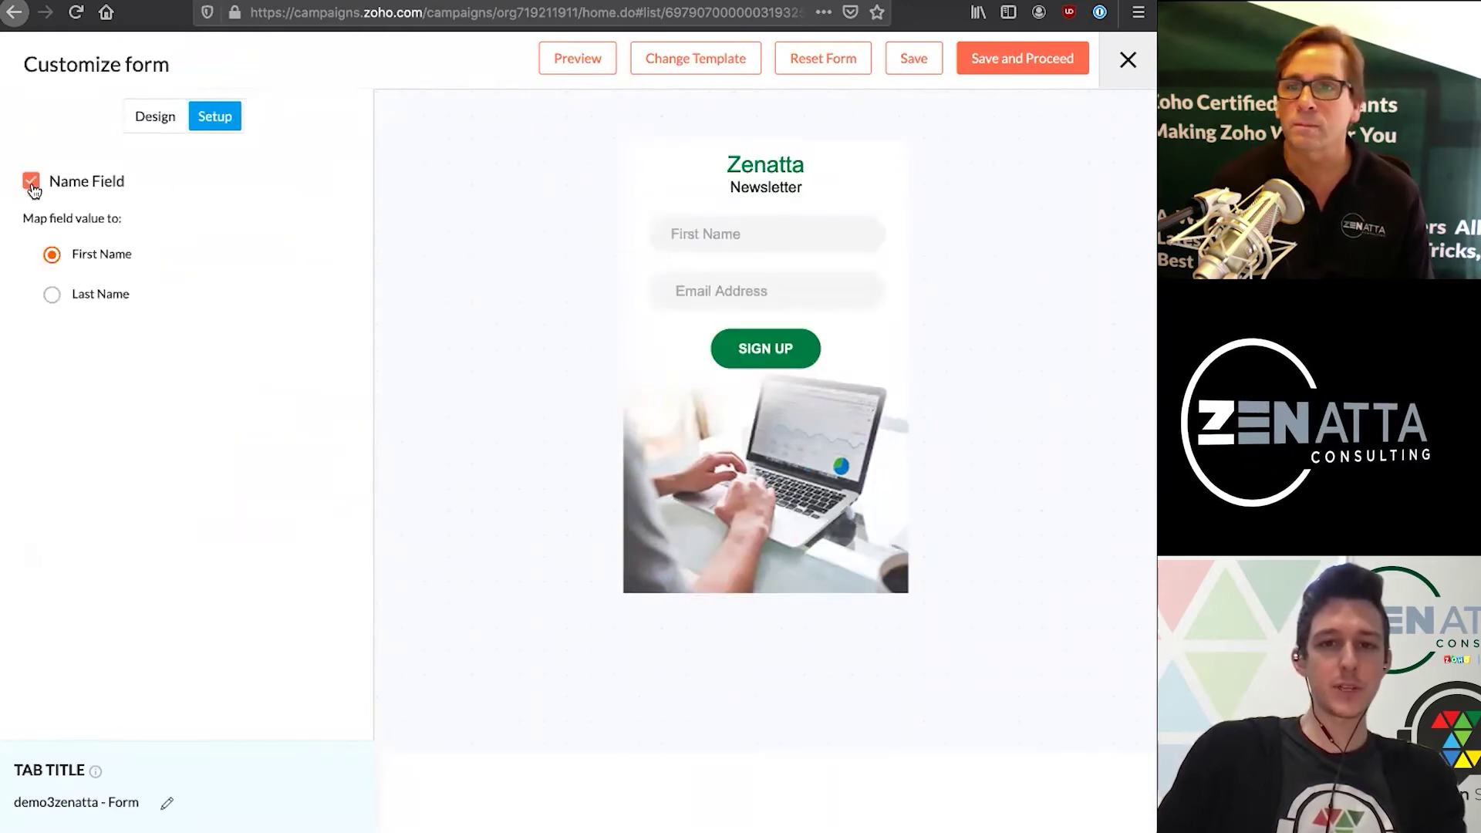
pyautogui.click(33, 187)
pyautogui.click(33, 187)
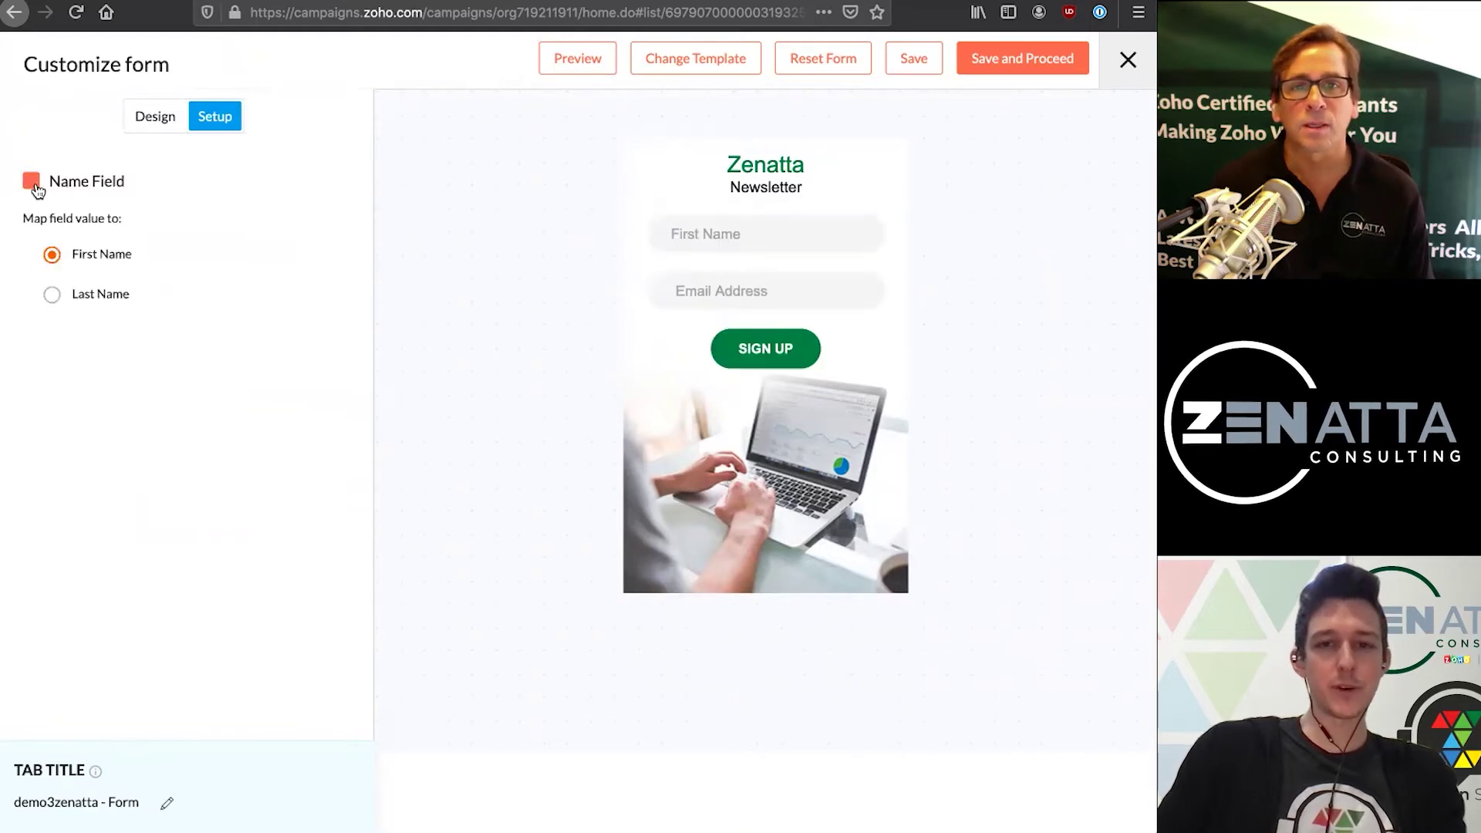
pyautogui.click(52, 295)
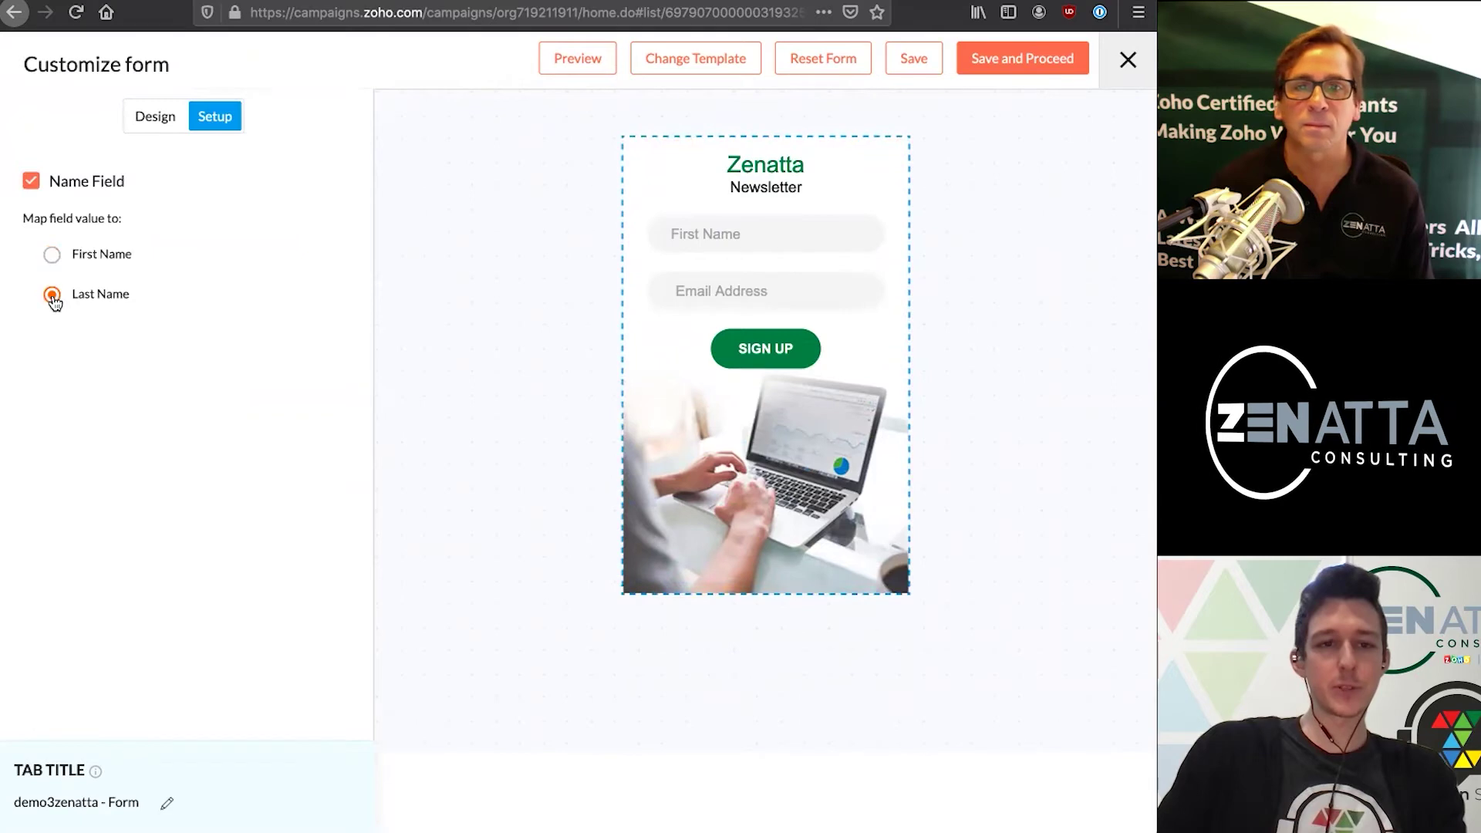
pyautogui.click(52, 256)
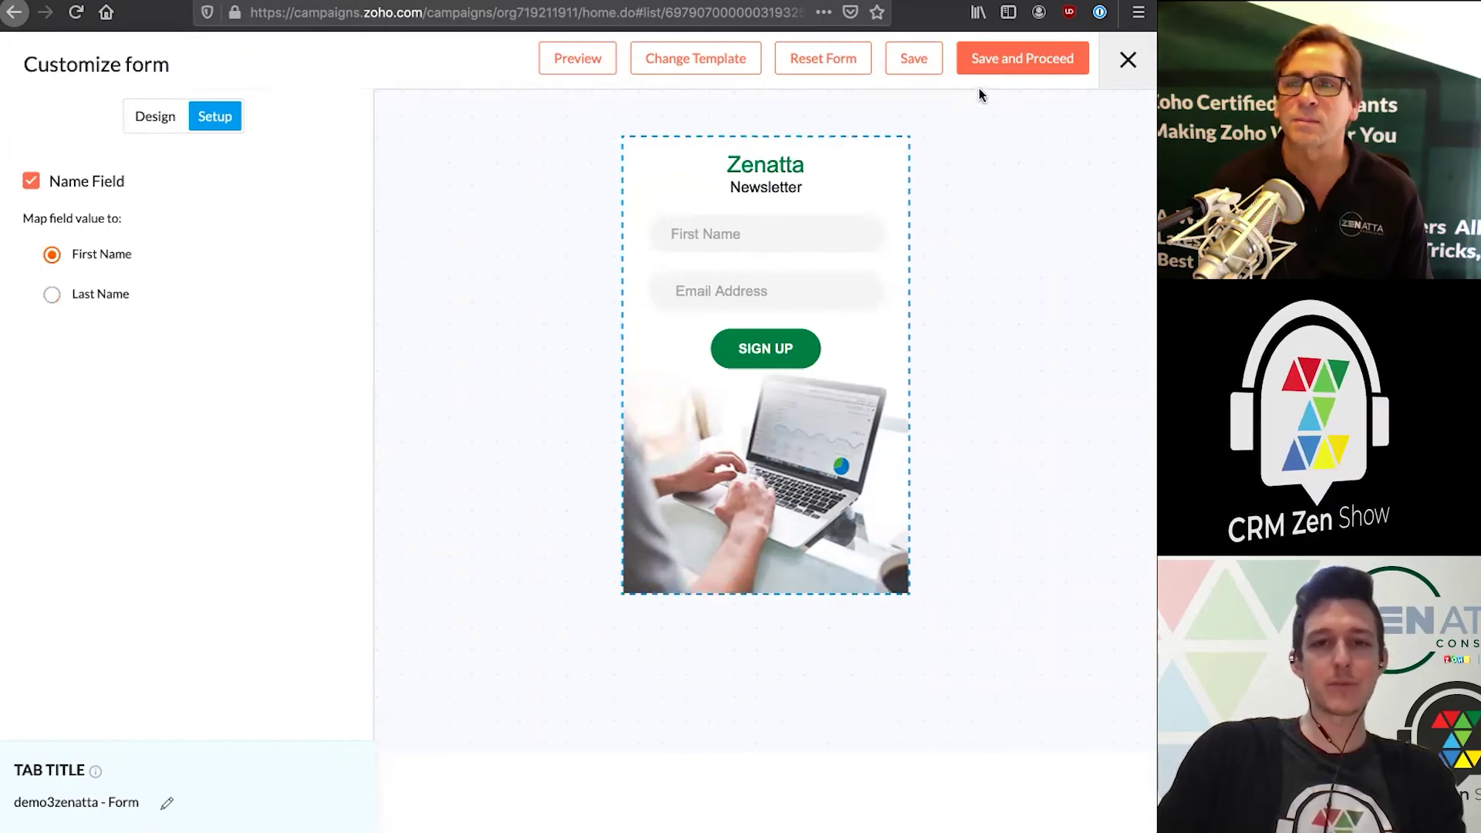
pyautogui.click(995, 68)
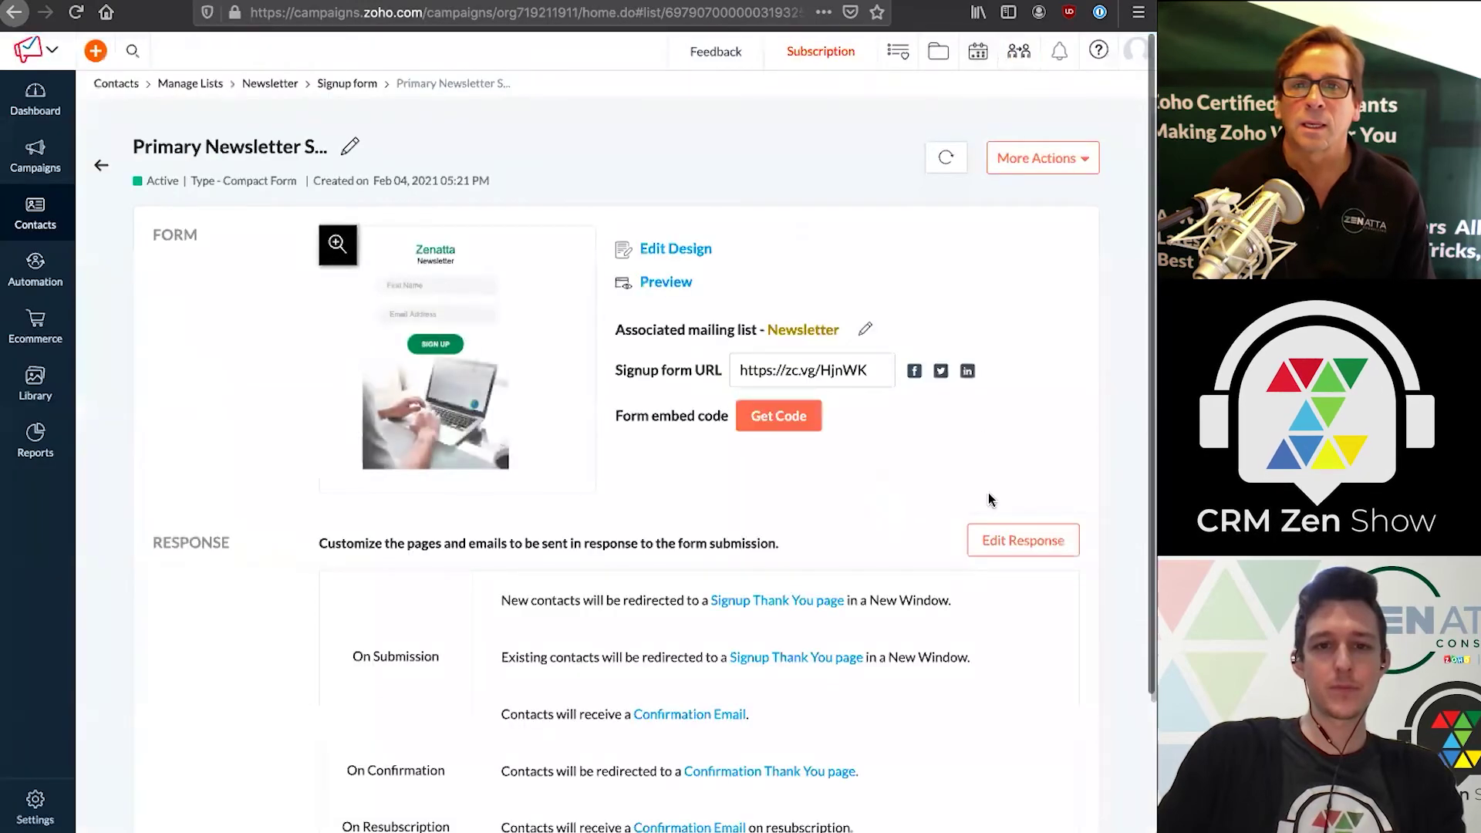
pyautogui.scroll(-2, 989, 500)
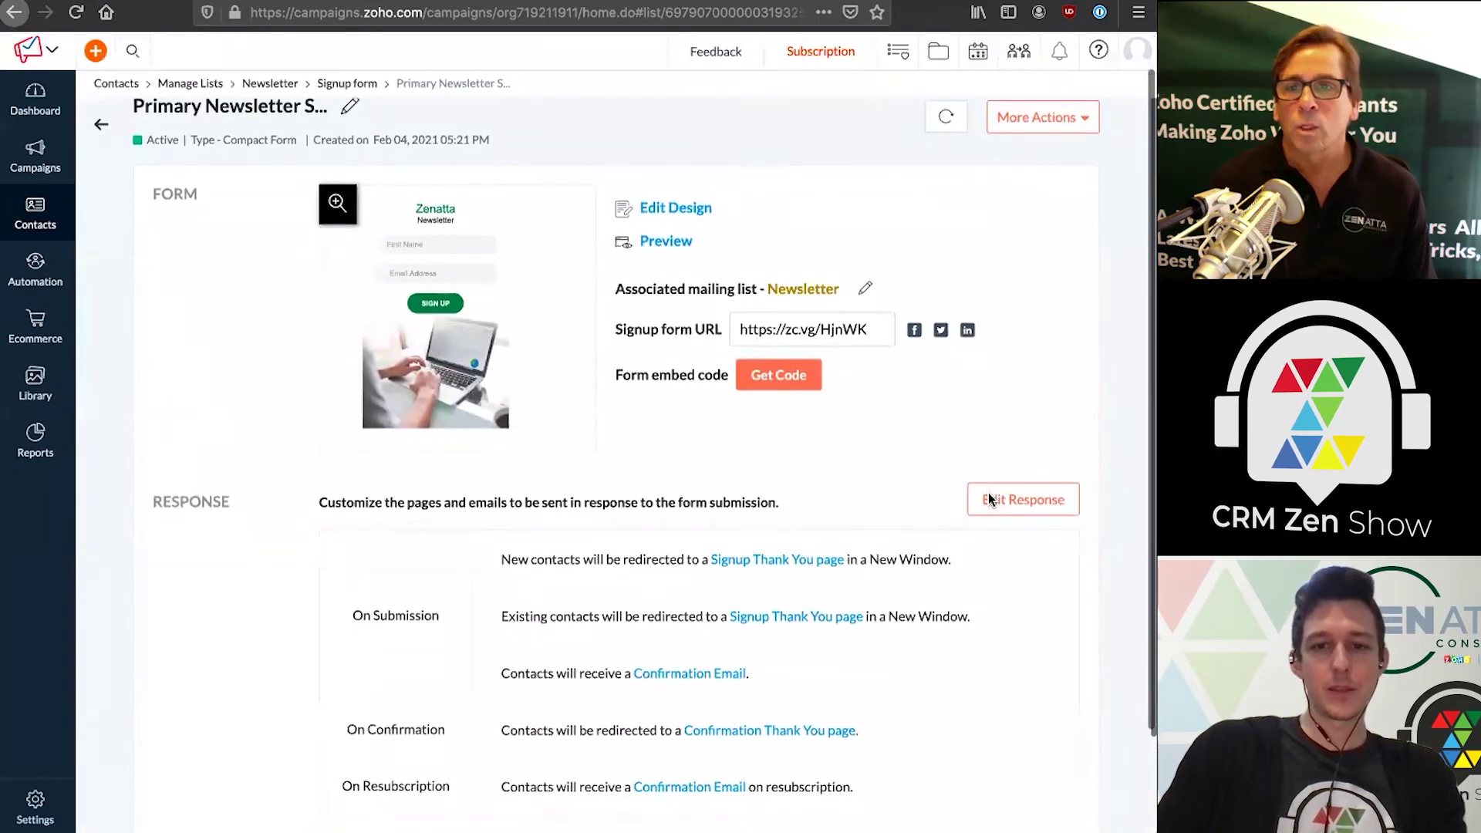
pyautogui.scroll(2, 1003, 549)
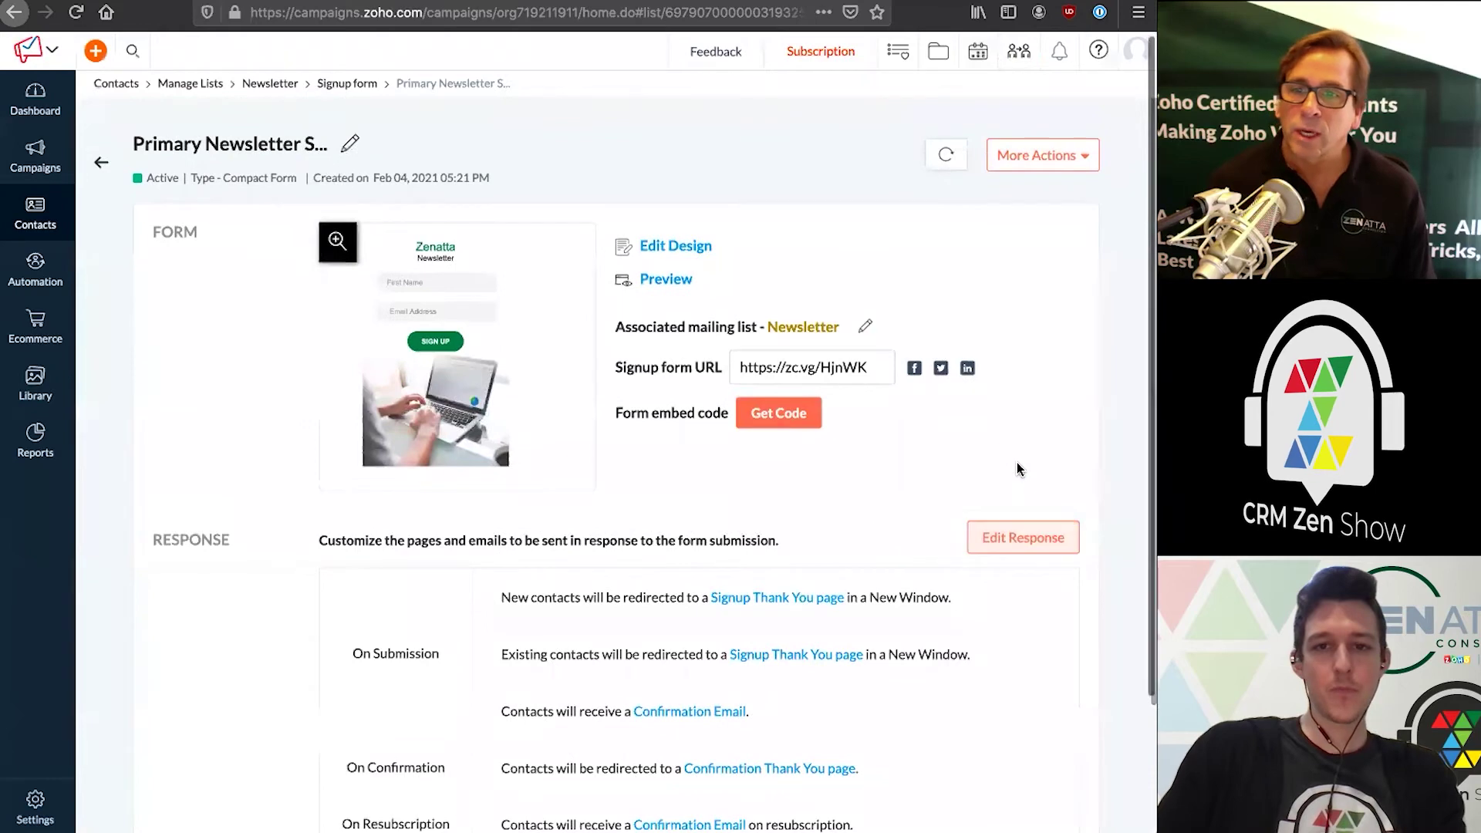
pyautogui.scroll(-1, 1018, 468)
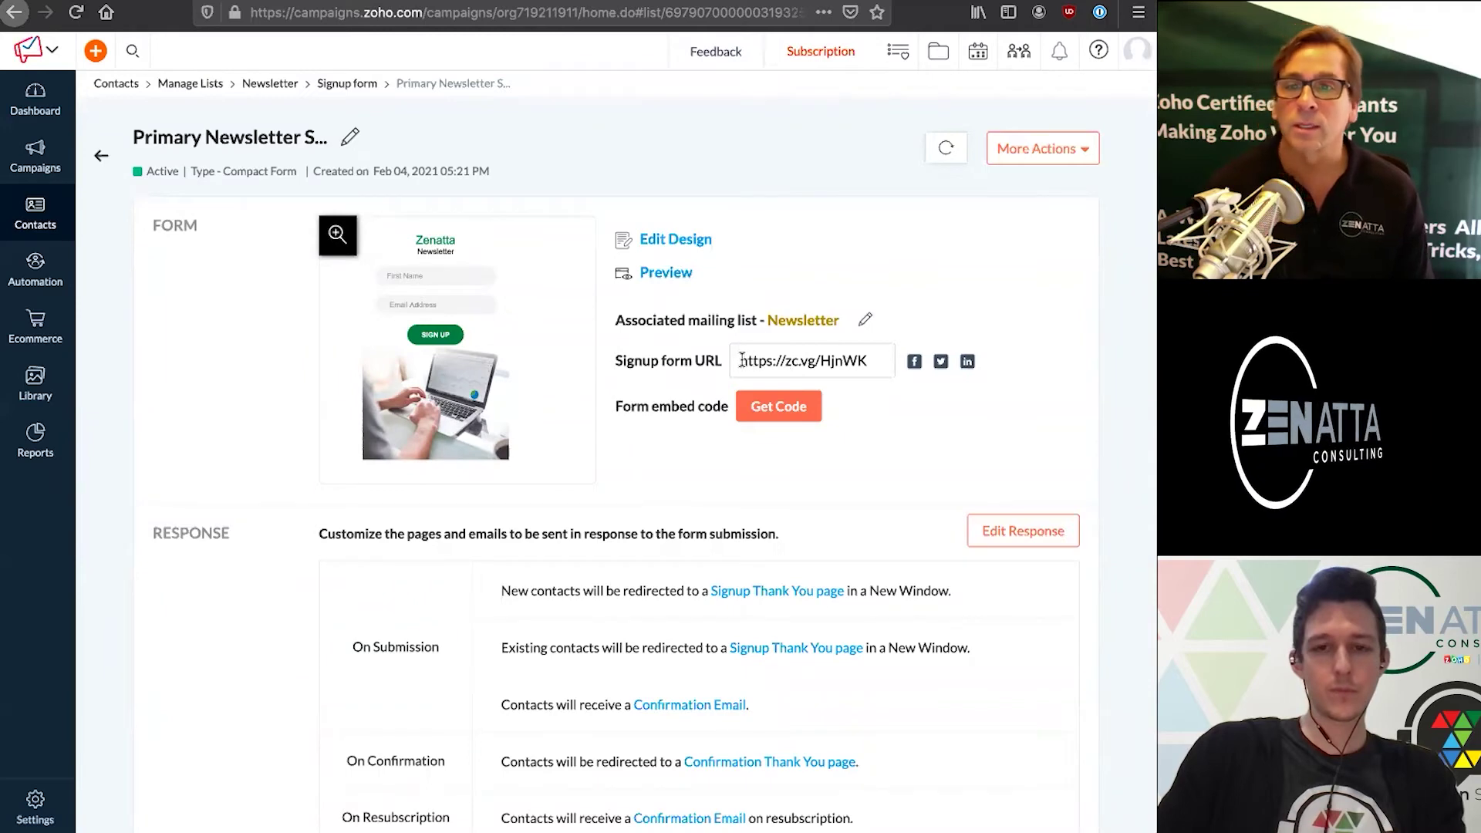
pyautogui.moveTo(741, 360); pyautogui.dragTo(871, 360)
pyautogui.hotkey('ctrl', 'c')
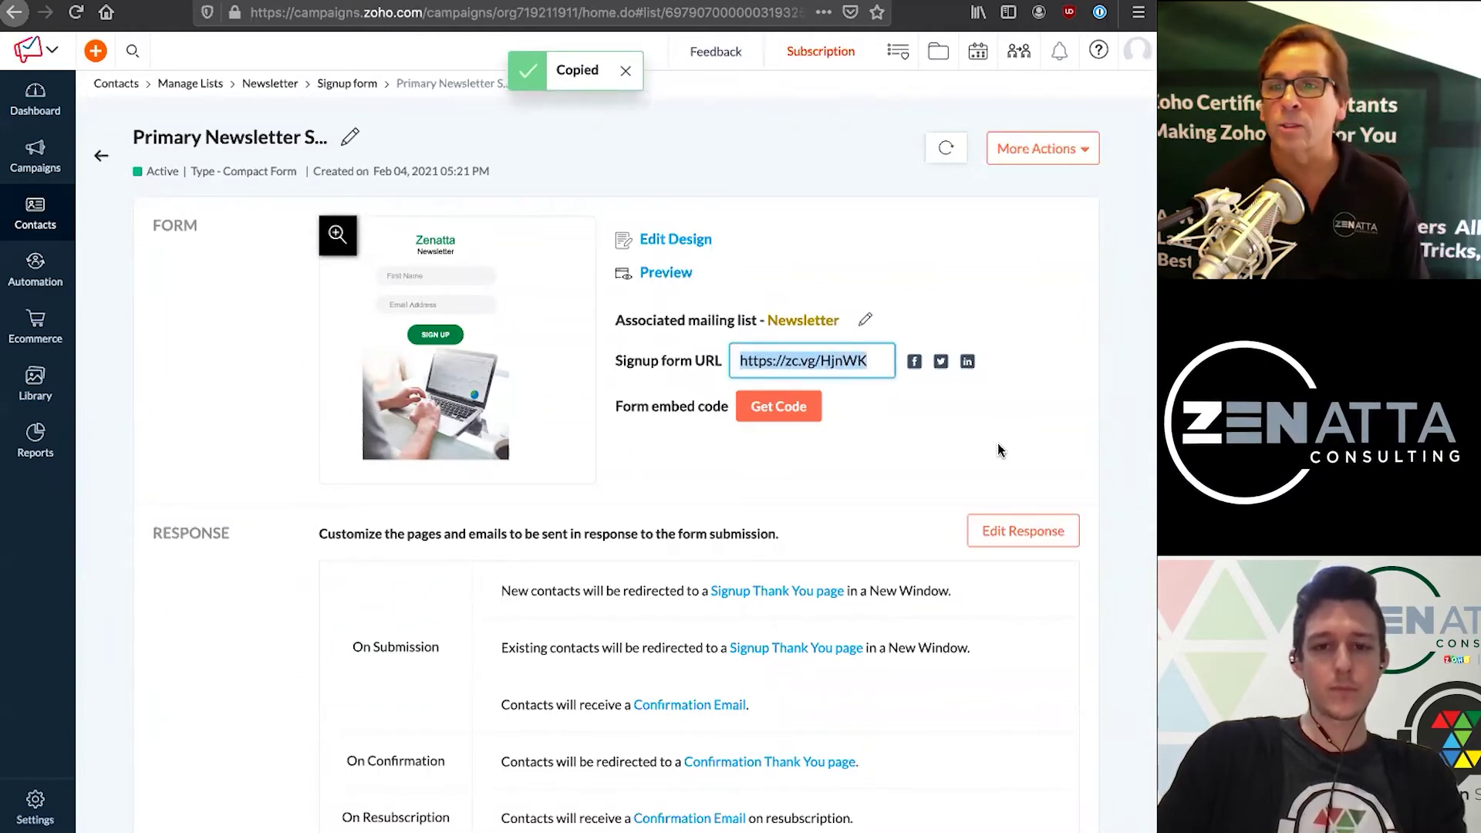
pyautogui.click(999, 451)
# - Scroll down the overview to the Form embed code option and request its code
pyautogui.scroll(-1, 998, 451)
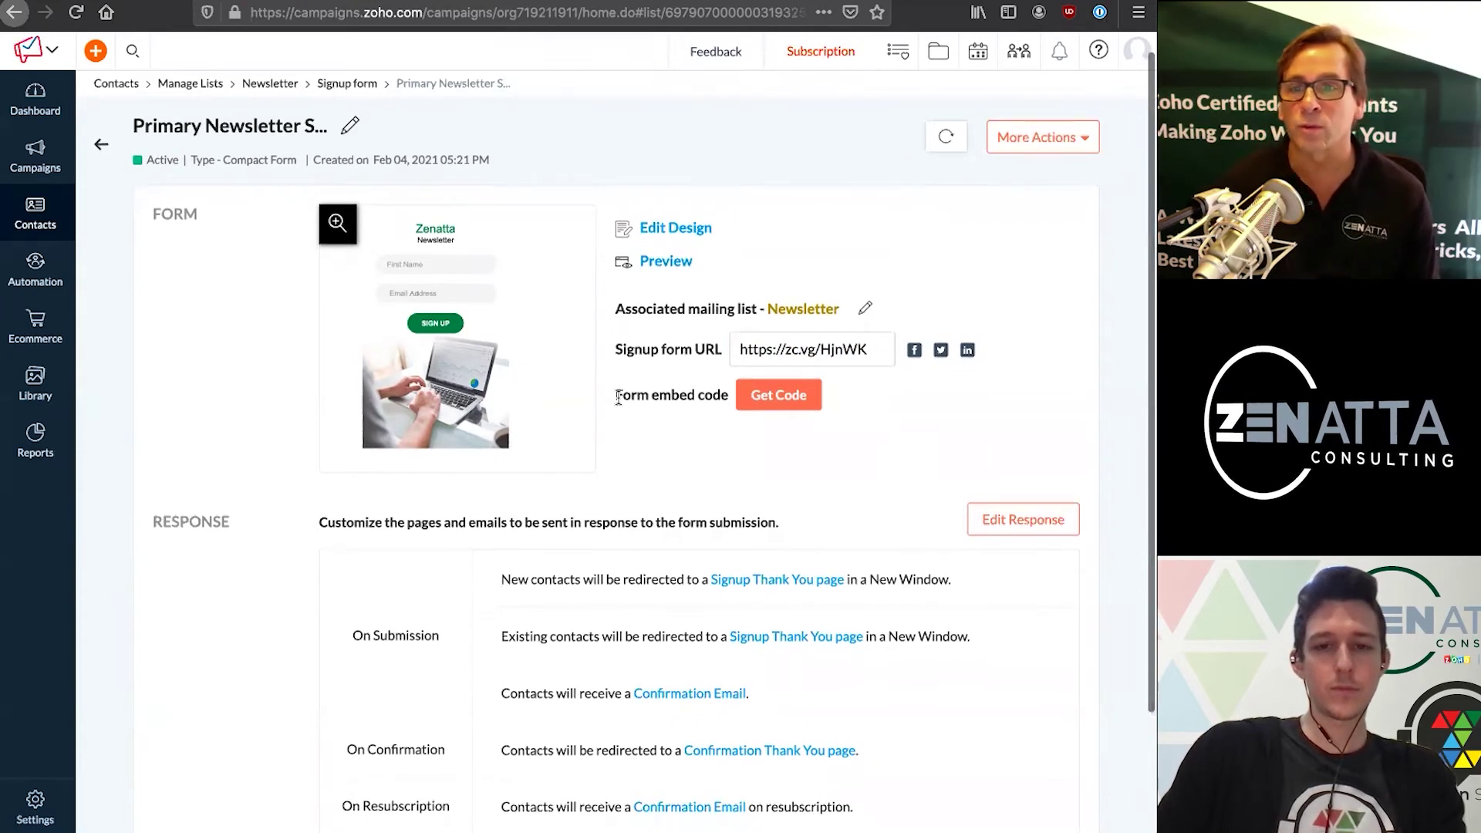
pyautogui.moveTo(616, 396); pyautogui.dragTo(729, 396)
pyautogui.click(730, 452)
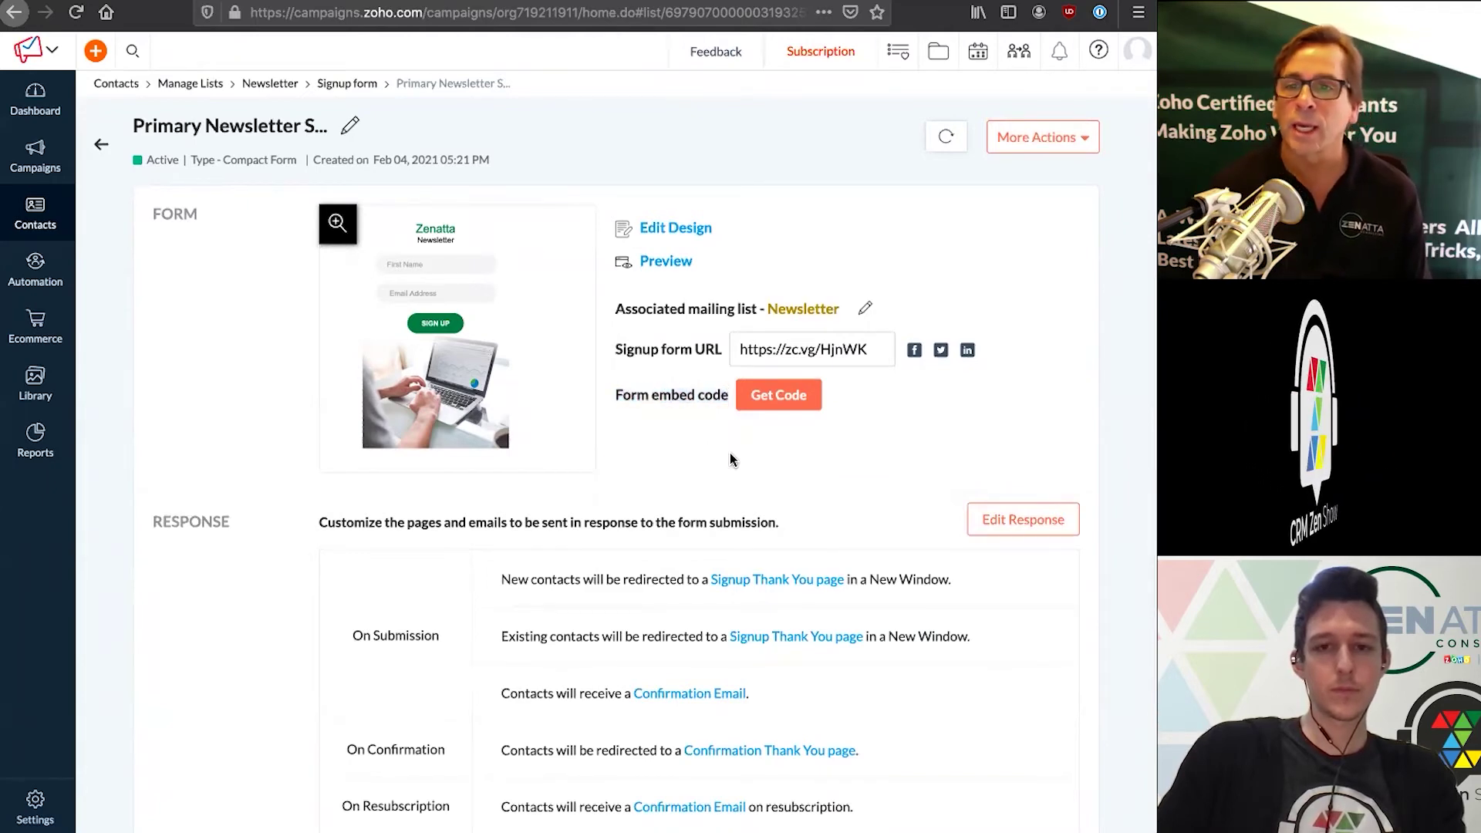
pyautogui.click(777, 406)
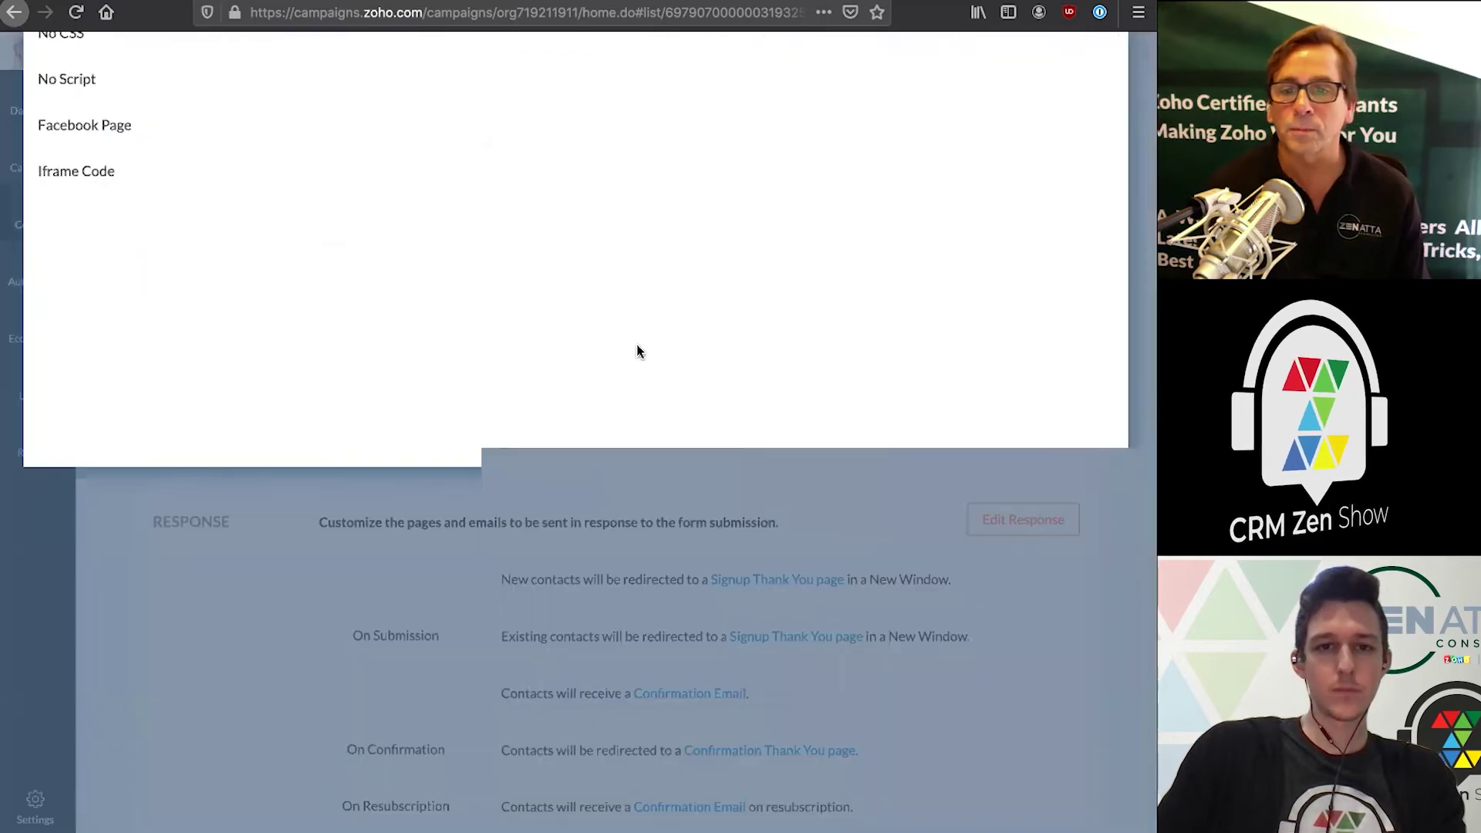
# - Review the responsive website embed code and its instructions, then close the code window
pyautogui.scroll(-5, 554, 312)
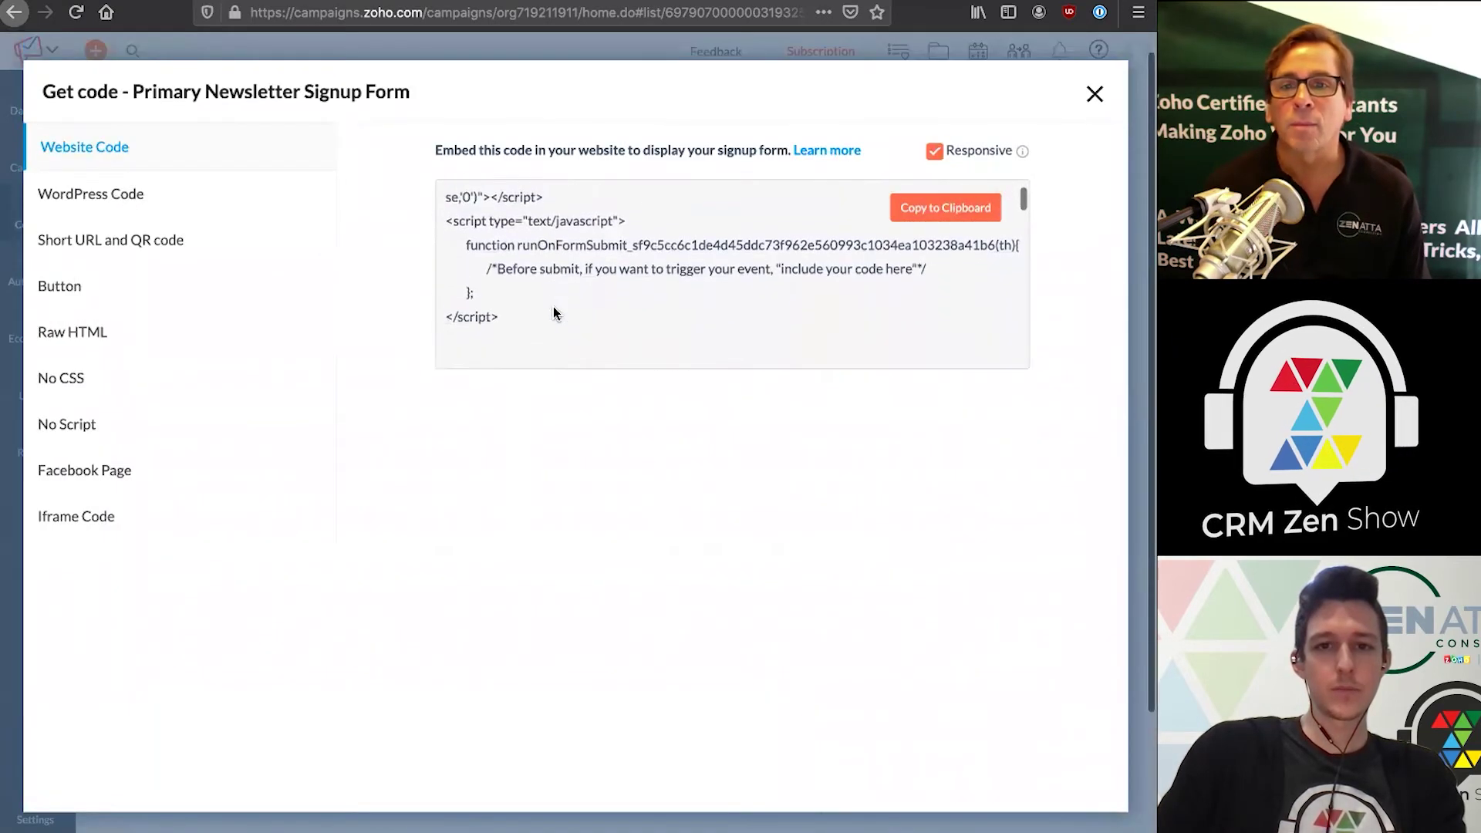
pyautogui.scroll(-4, 553, 313)
pyautogui.scroll(8, 553, 311)
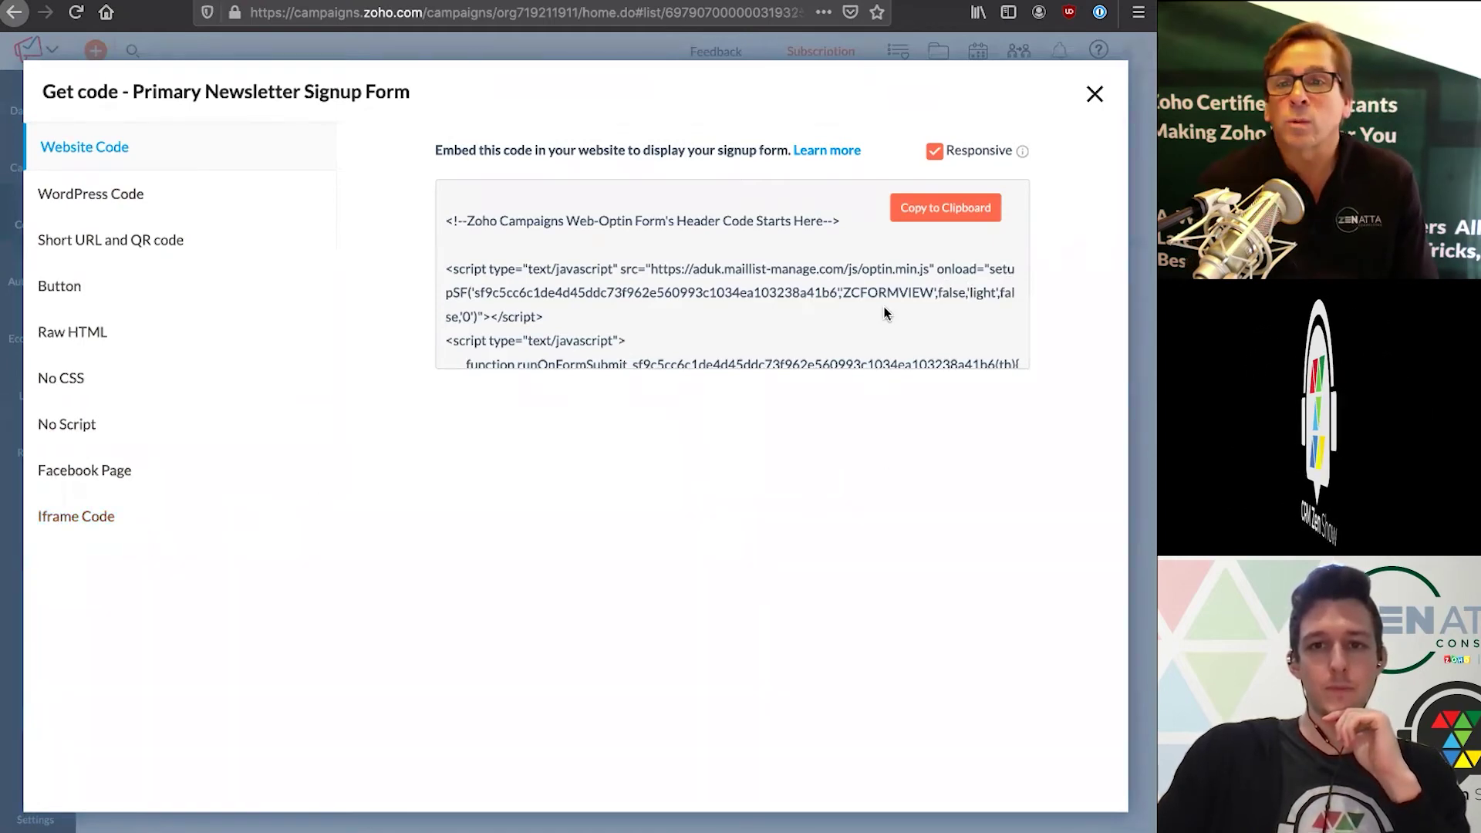
pyautogui.scroll(-5, 884, 307)
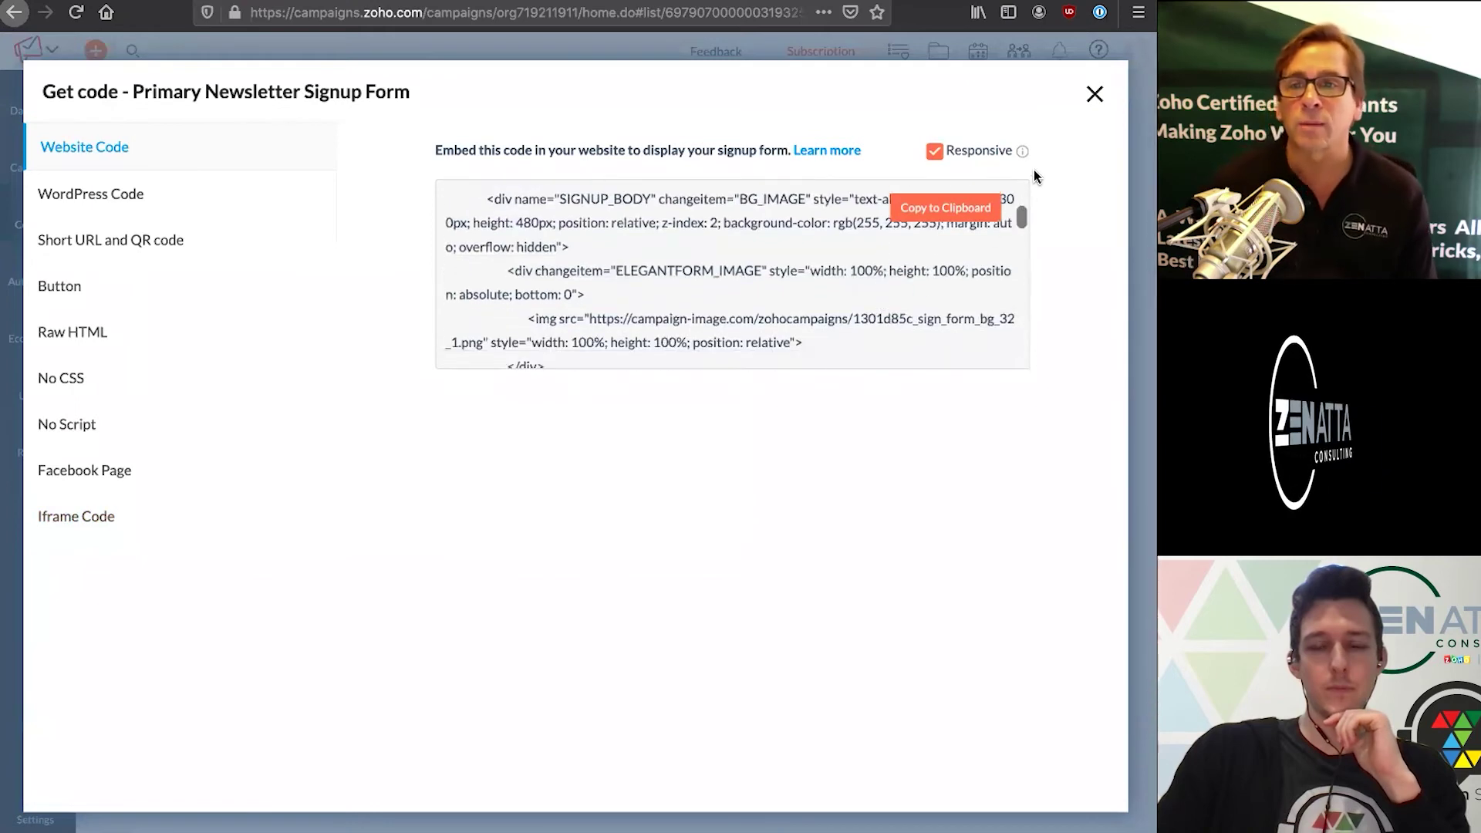
pyautogui.moveTo(1022, 158)
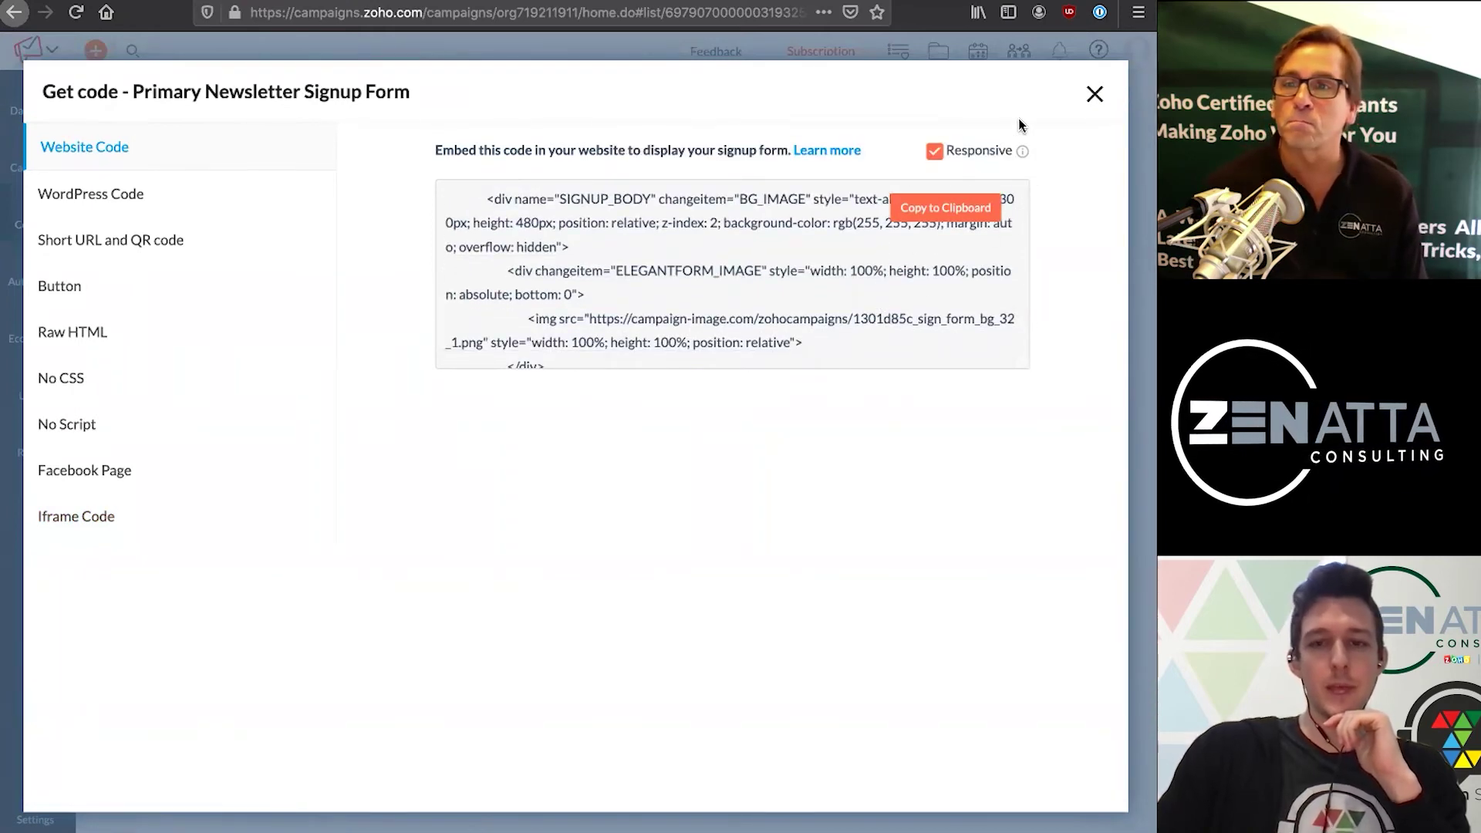
pyautogui.scroll(5, 944, 314)
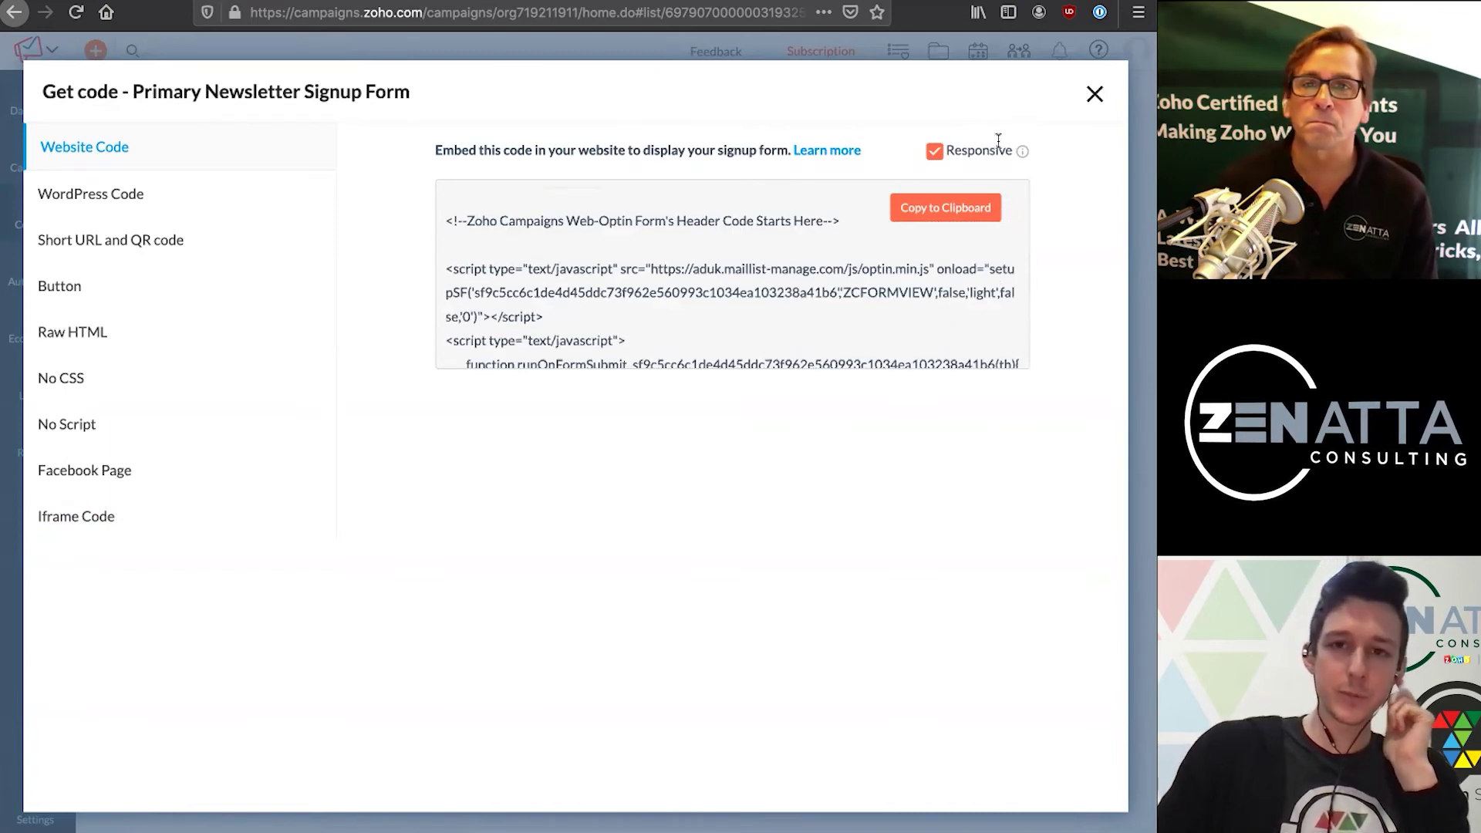
pyautogui.tripleClick(909, 156)
pyautogui.click(1068, 170)
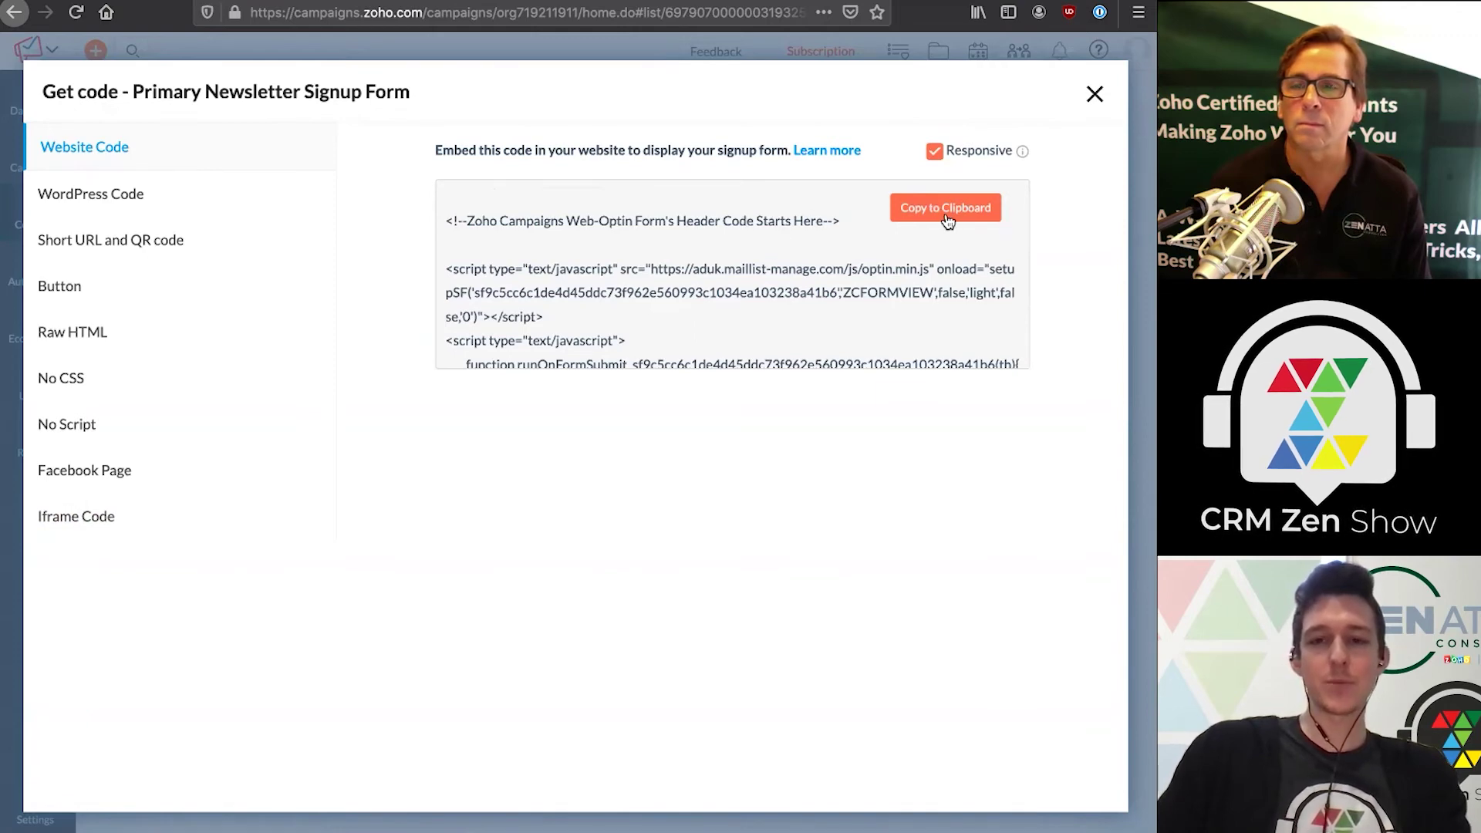
pyautogui.click(1094, 94)
# - Scroll down and review the sentence about where new contacts are redirected
pyautogui.scroll(-3, 973, 421)
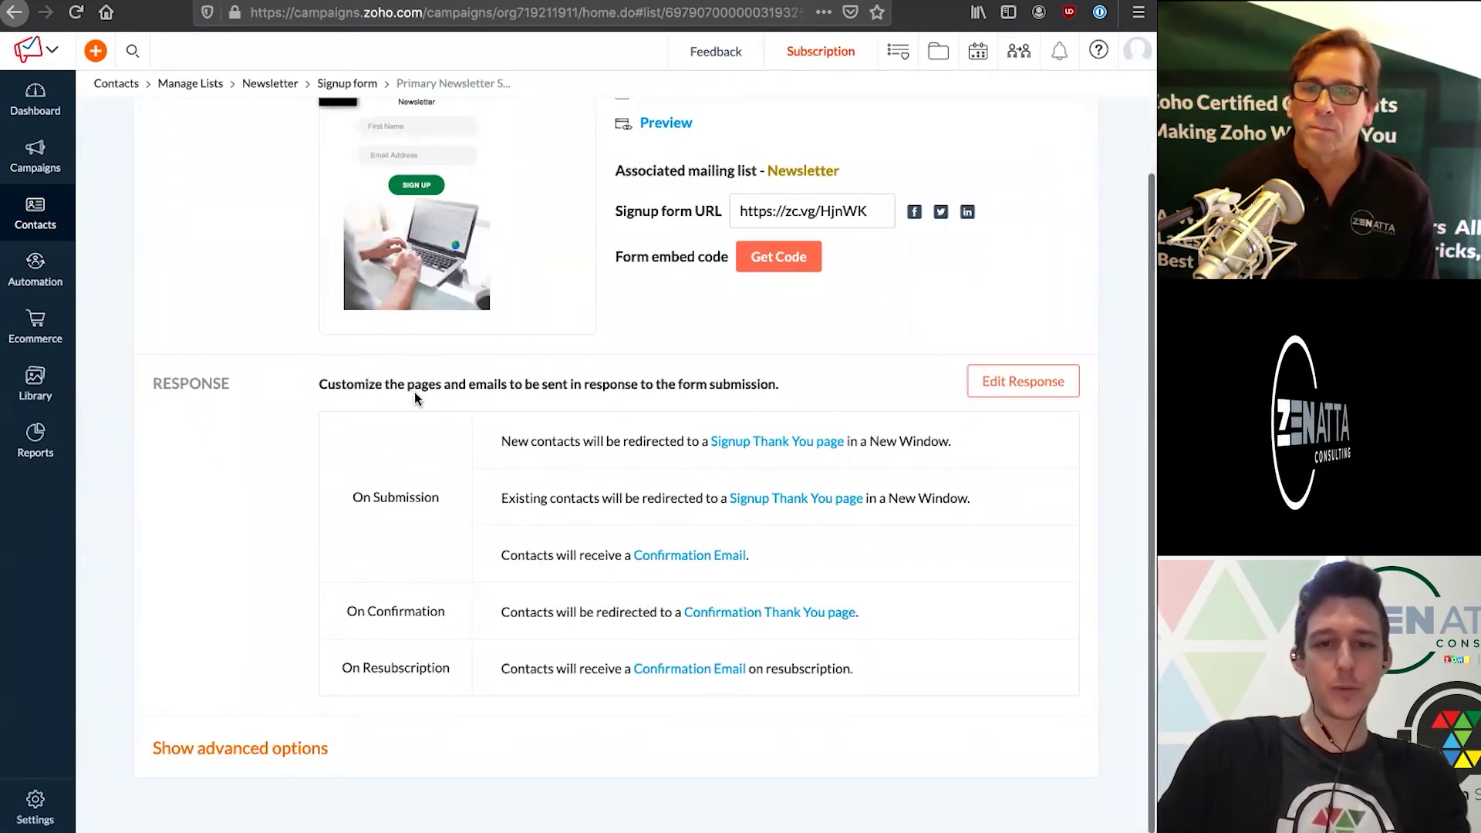
pyautogui.moveTo(499, 441); pyautogui.dragTo(622, 441)
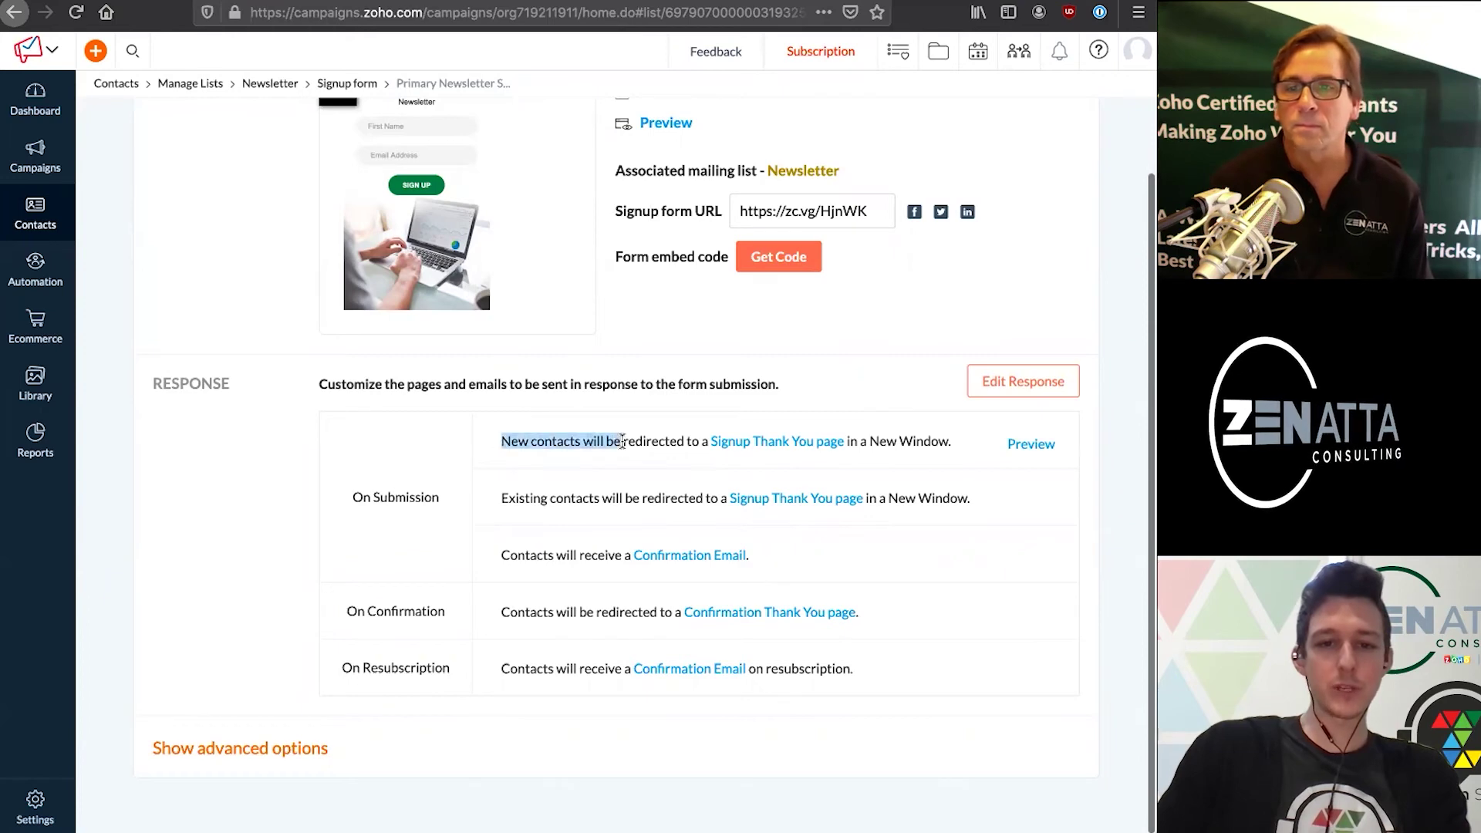
pyautogui.click(621, 441)
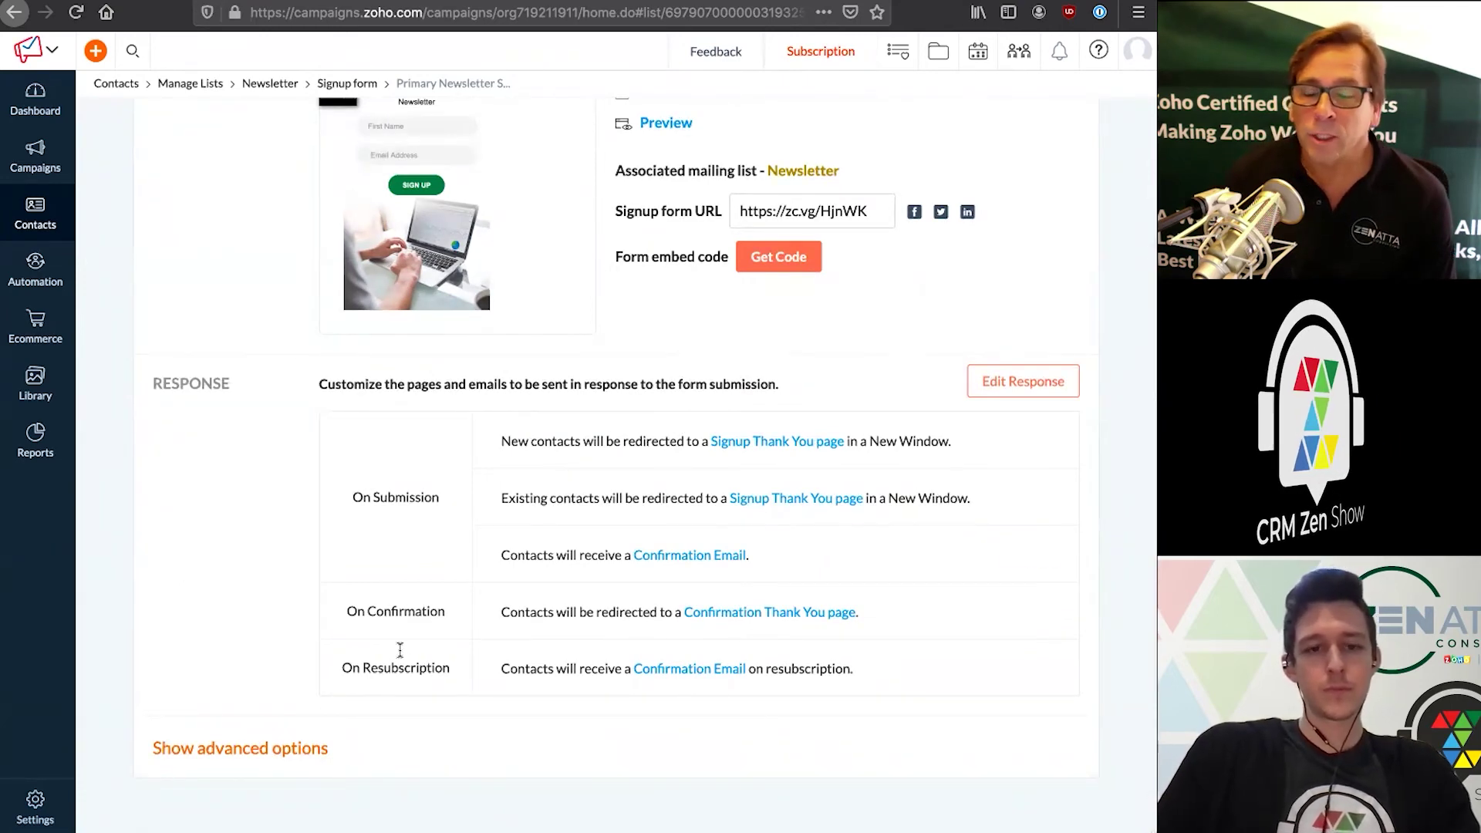
# - Expand the advanced options to show Beacon Tracking, Push to Zoho CRM and Push to workflow
pyautogui.click(259, 748)
pyautogui.scroll(-3, 482, 723)
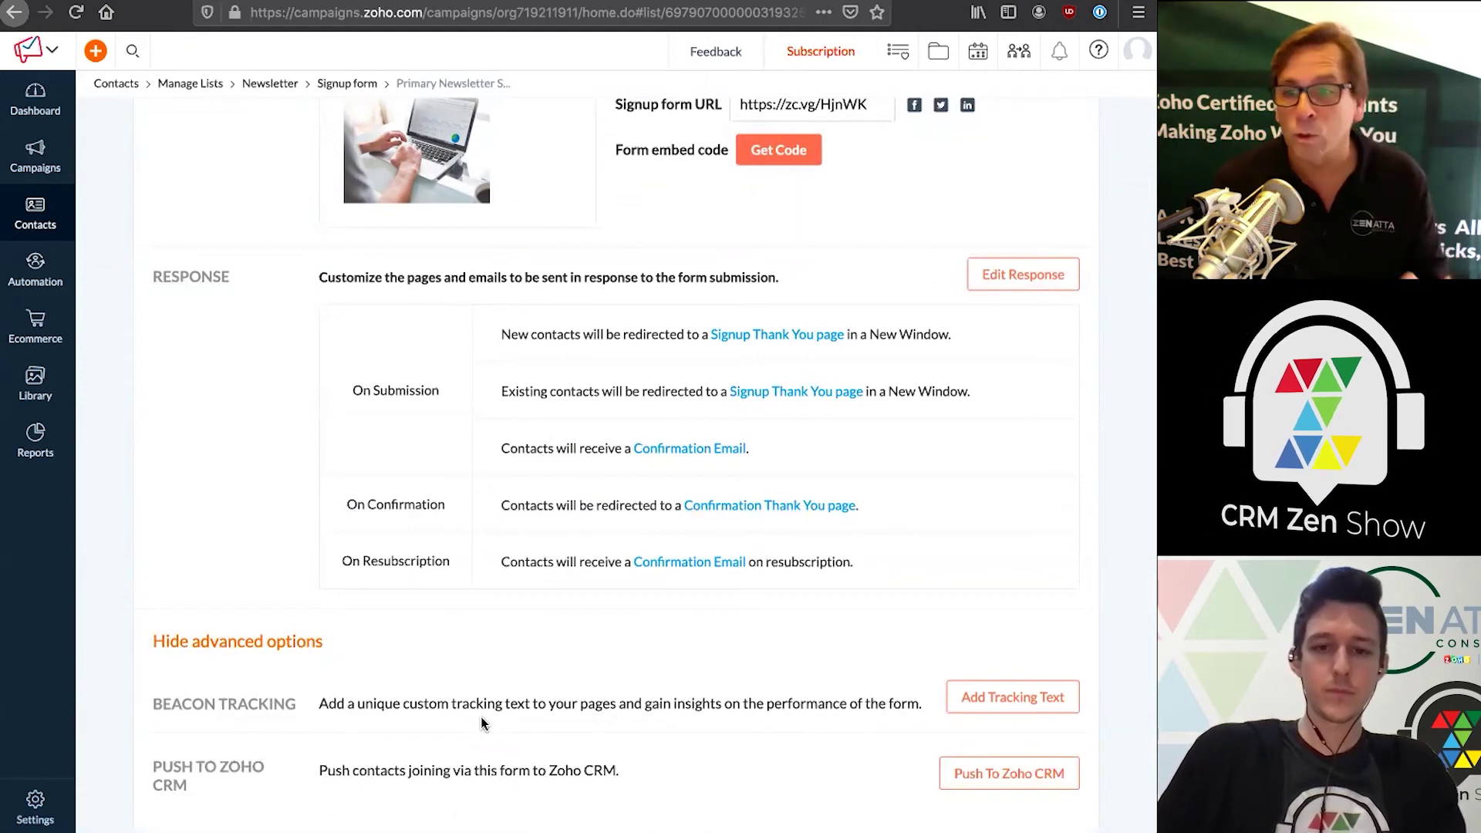
pyautogui.scroll(-3, 482, 722)
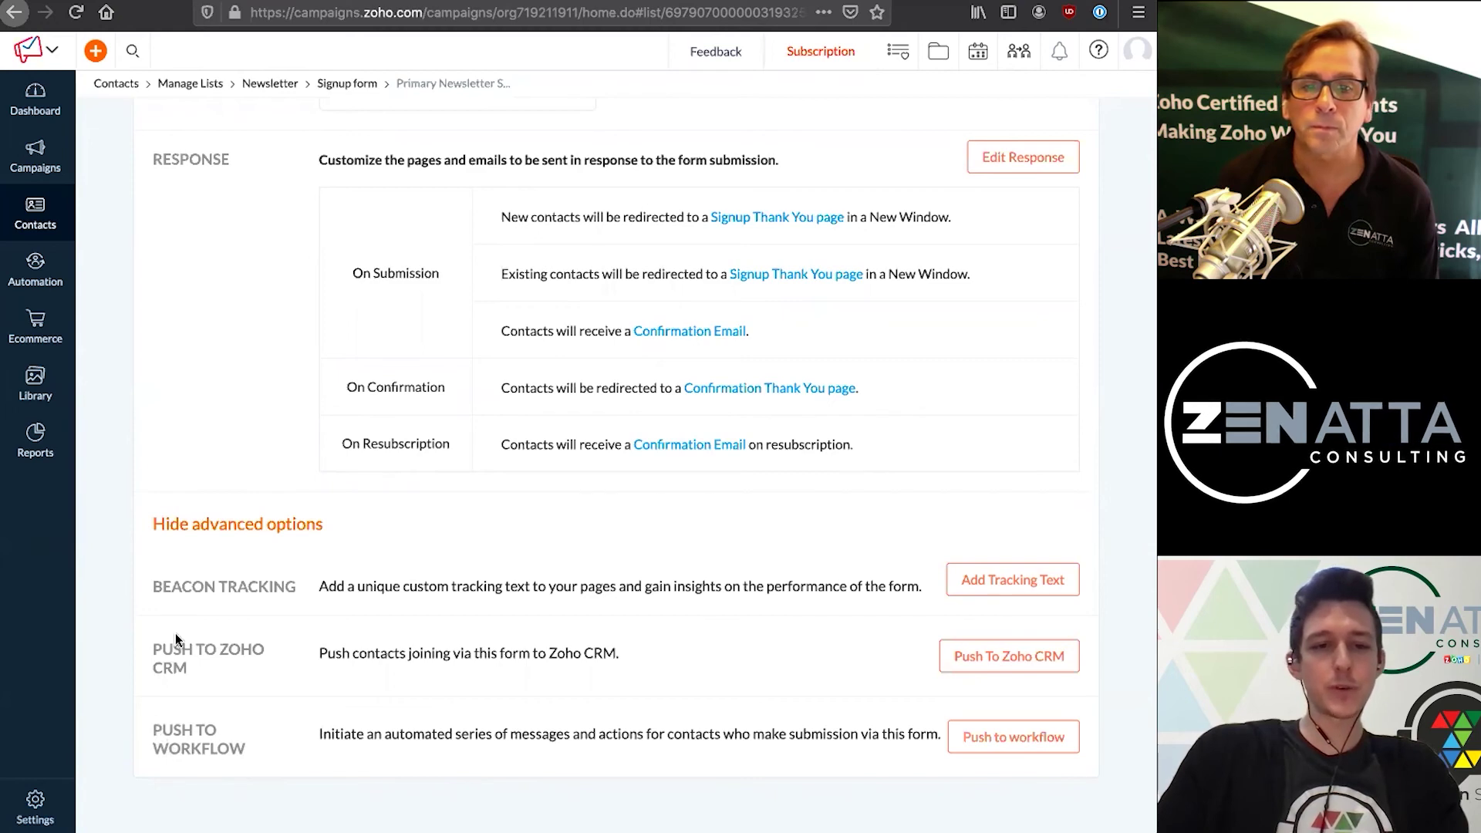
pyautogui.scroll(3, 176, 639)
pyautogui.scroll(3, 176, 639)
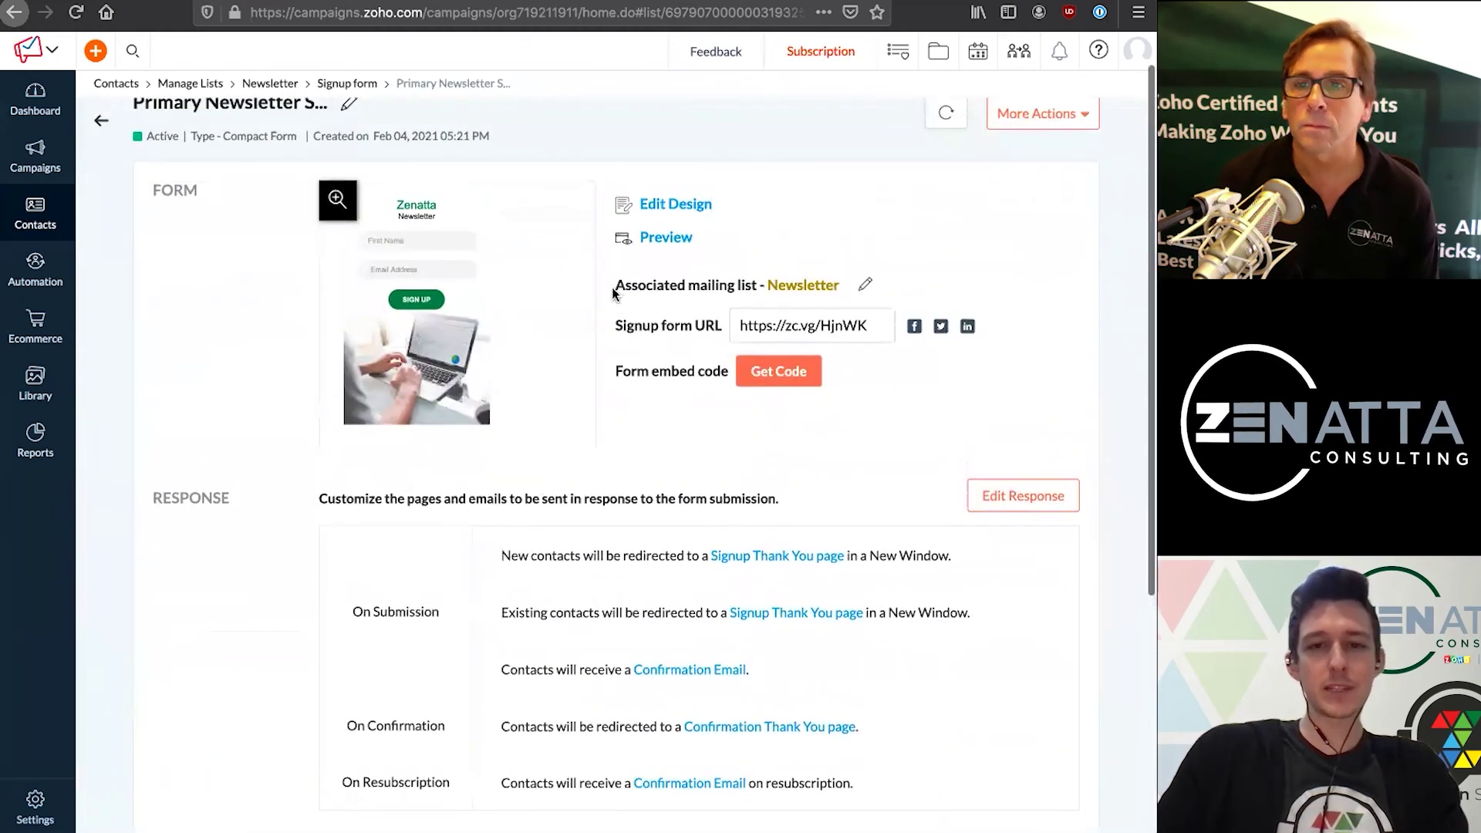
pyautogui.moveTo(615, 284); pyautogui.dragTo(754, 289)
pyautogui.click(1049, 256)
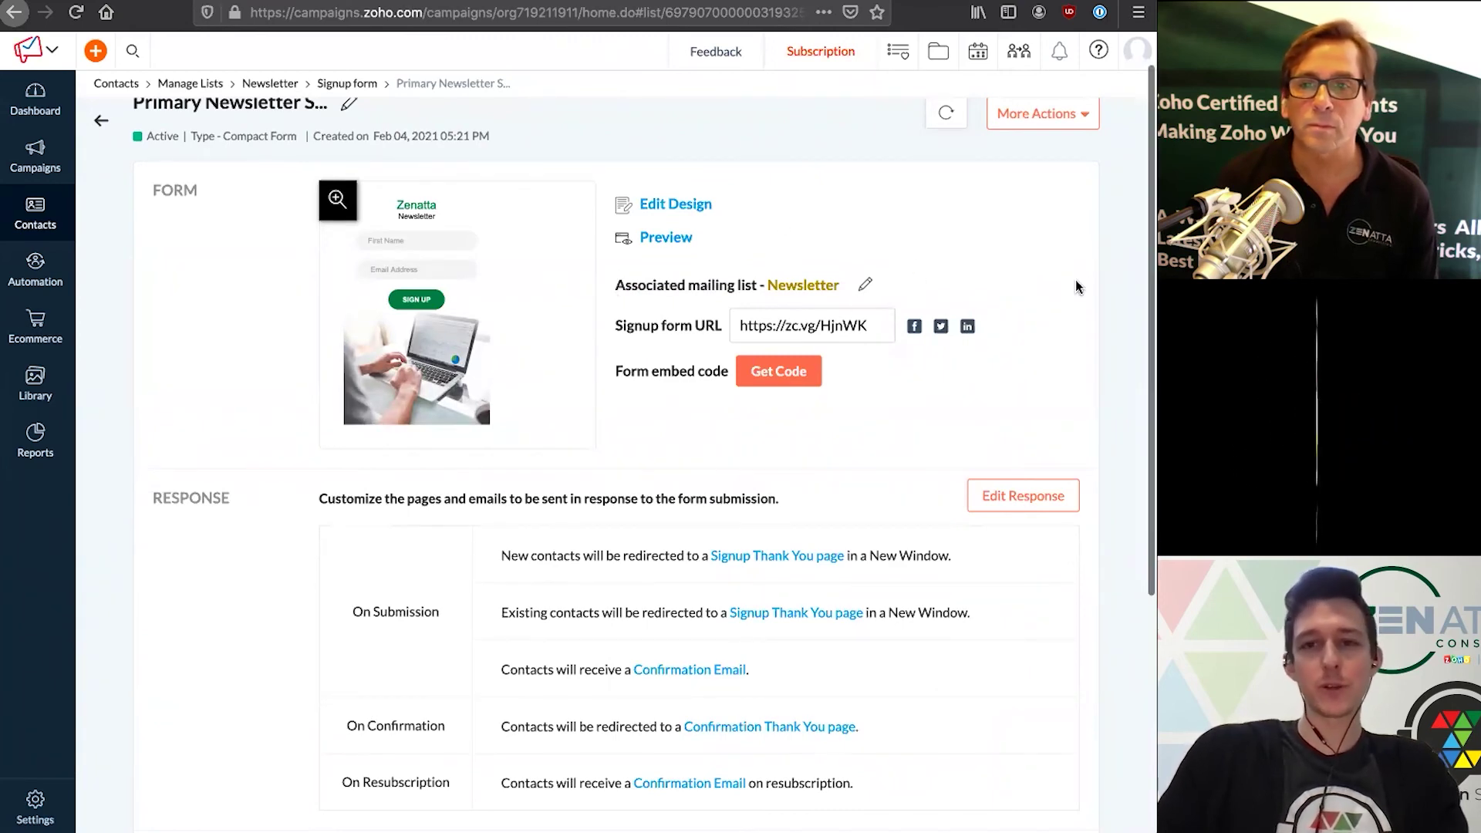
pyautogui.scroll(-5, 1077, 286)
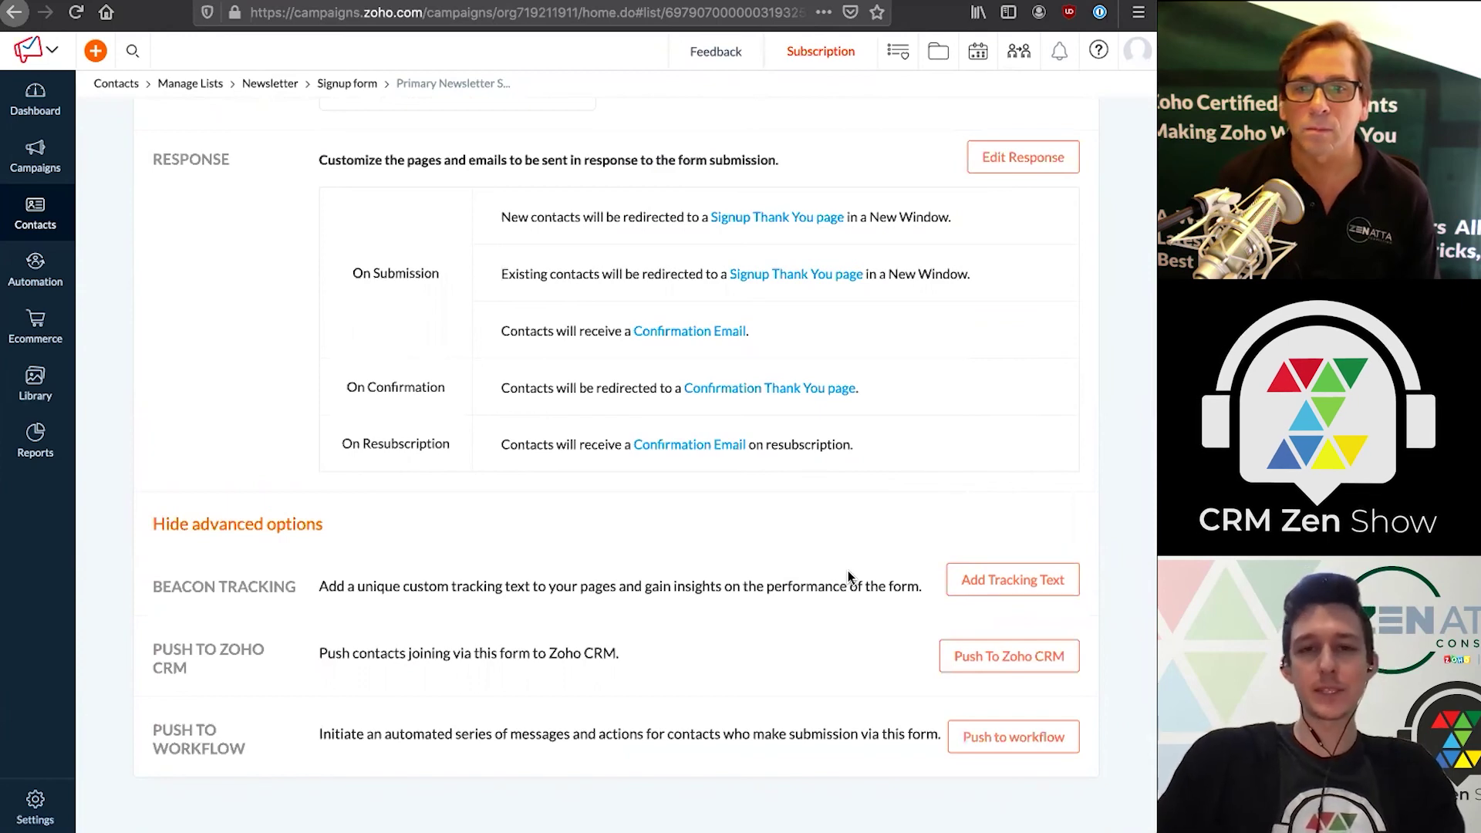
pyautogui.scroll(5, 848, 570)
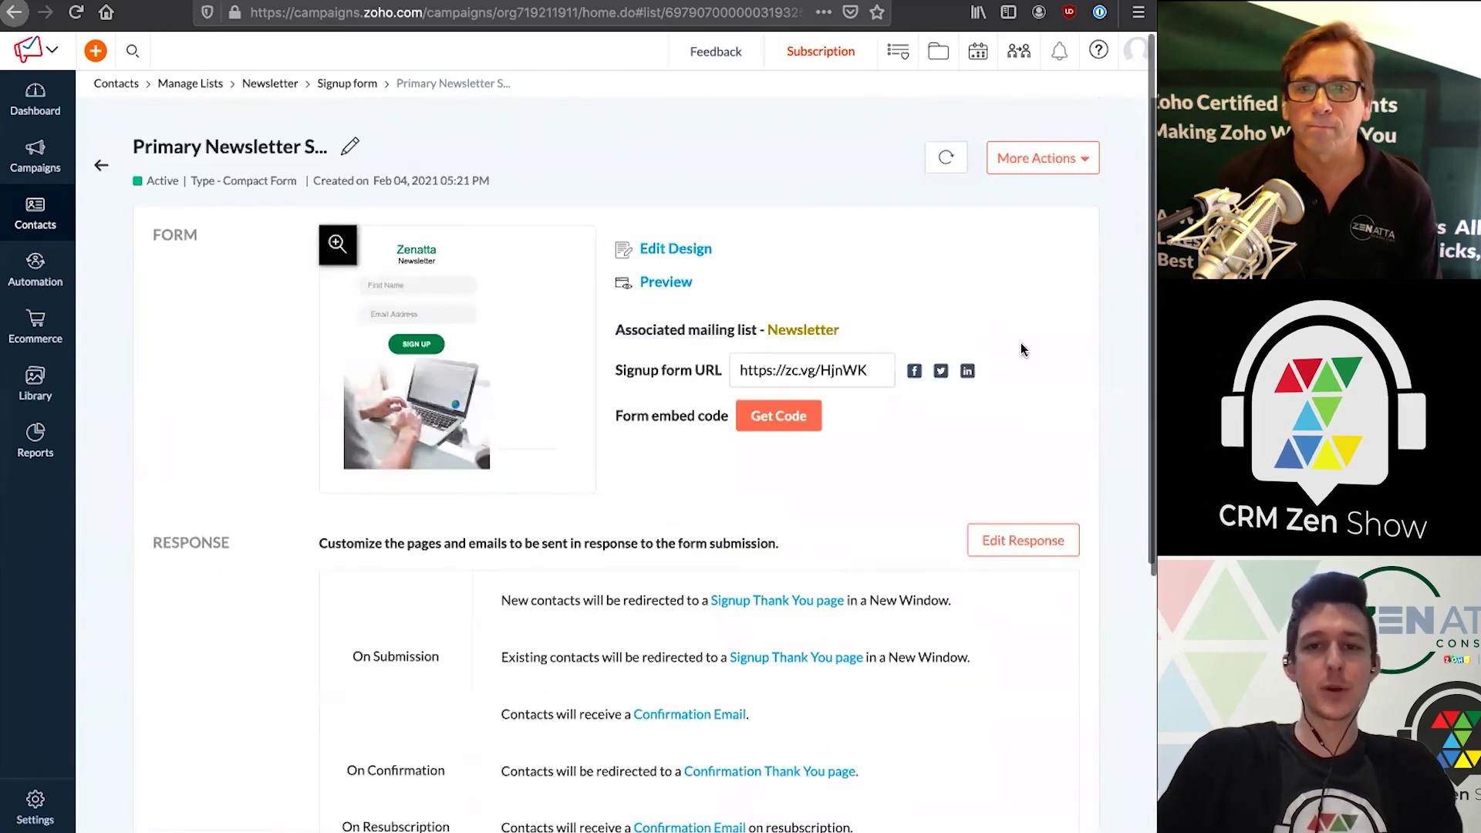